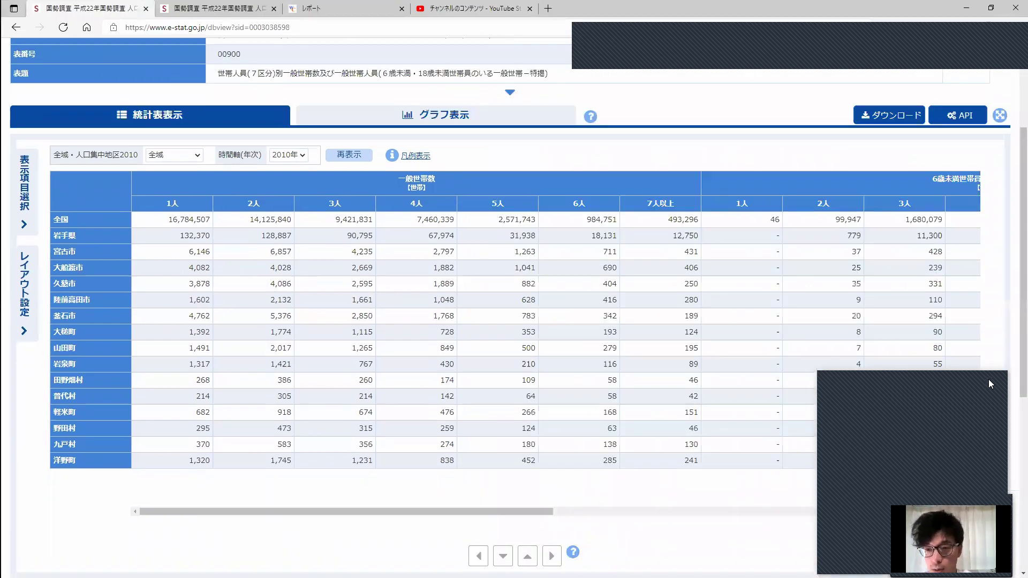
- Download all data of the household statistics table as a CSV file in cross-tabulation format
{"action": "left_click", "coordinate": [884, 117]}
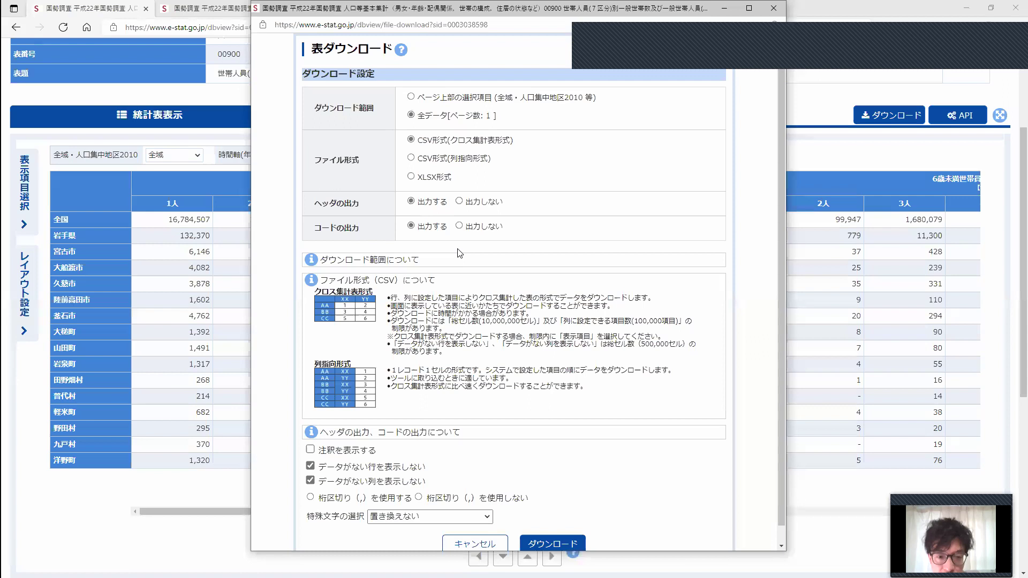
{"action": "scroll", "coordinate": [436, 270], "scroll_direction": "down", "scroll_amount": 1}
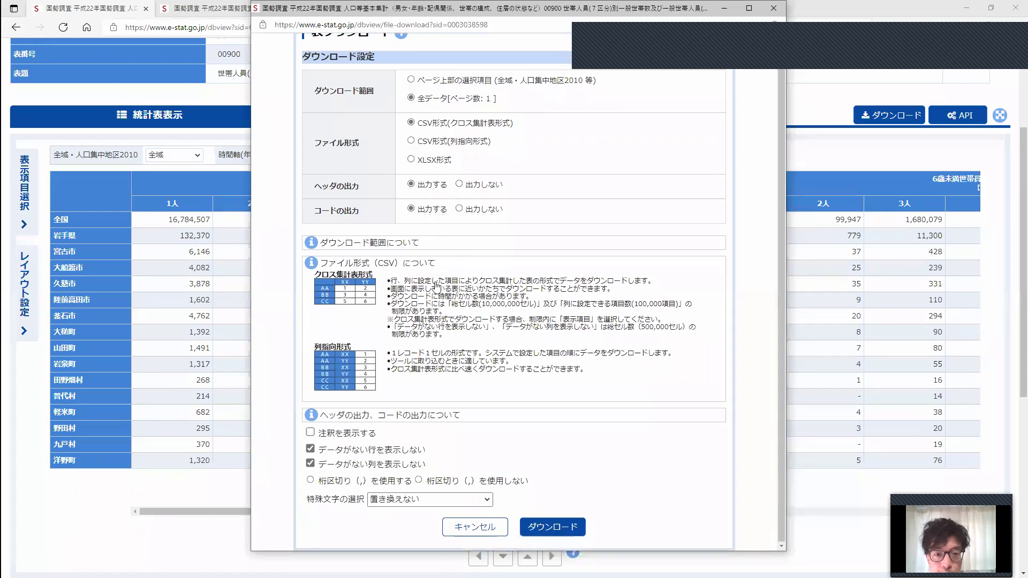
{"action": "left_click", "coordinate": [555, 533]}
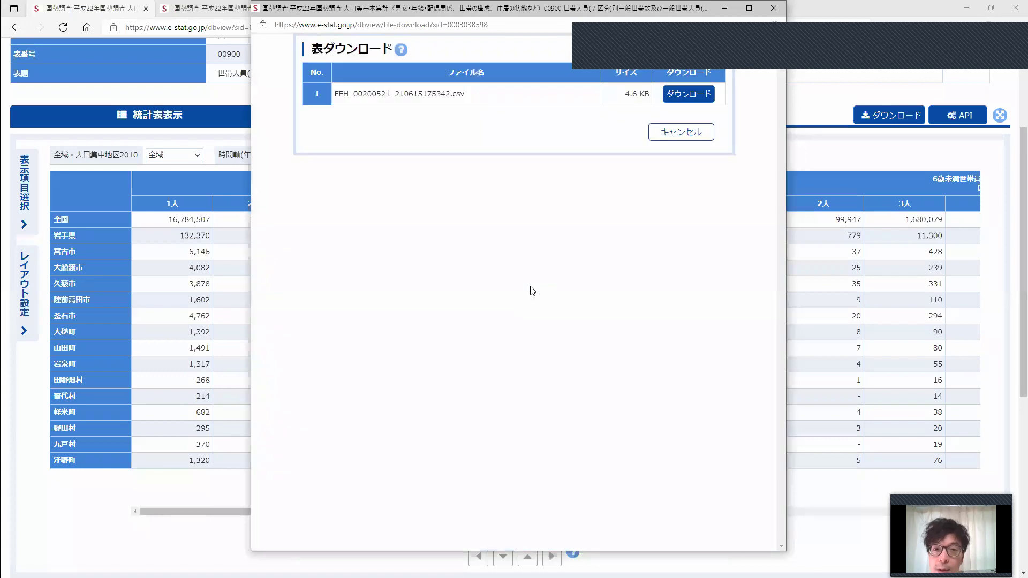
{"action": "left_click", "coordinate": [687, 96]}
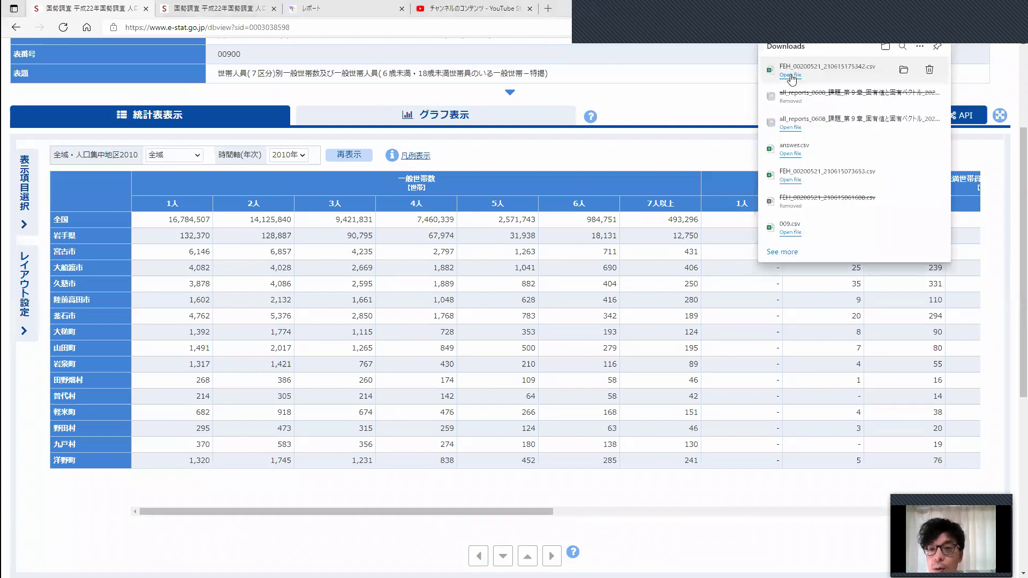
{"action": "left_click", "coordinate": [903, 71]}
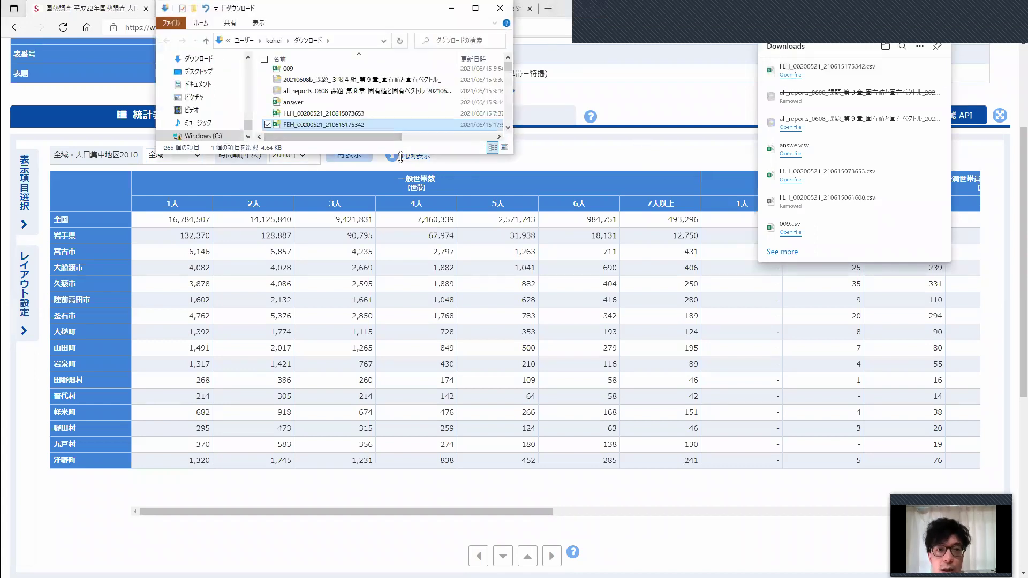
{"action": "left_click_drag", "start_coordinate": [400, 155], "coordinate": [401, 217]}
{"action": "double_click", "coordinate": [351, 126]}
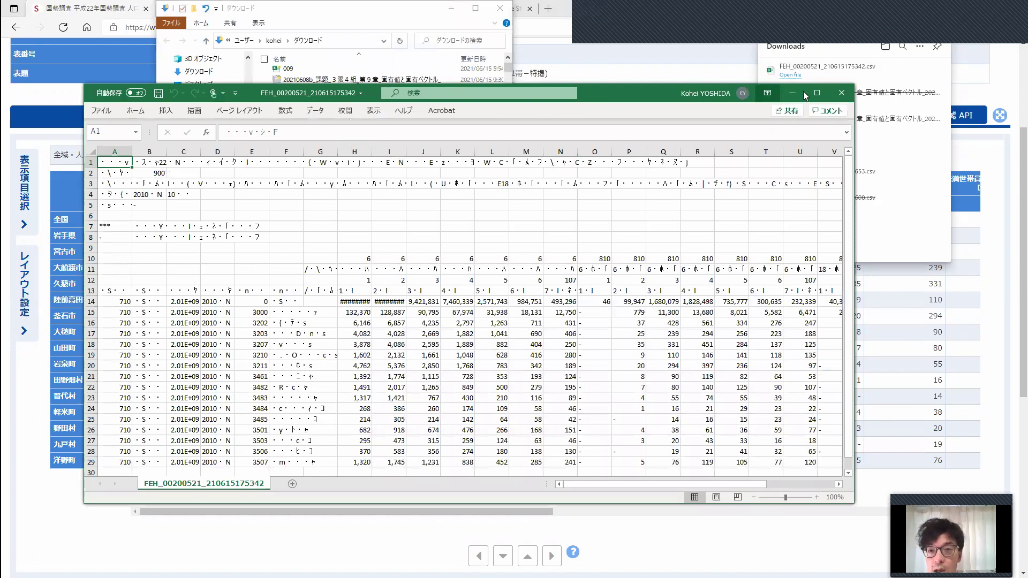
{"action": "left_click", "coordinate": [836, 95]}
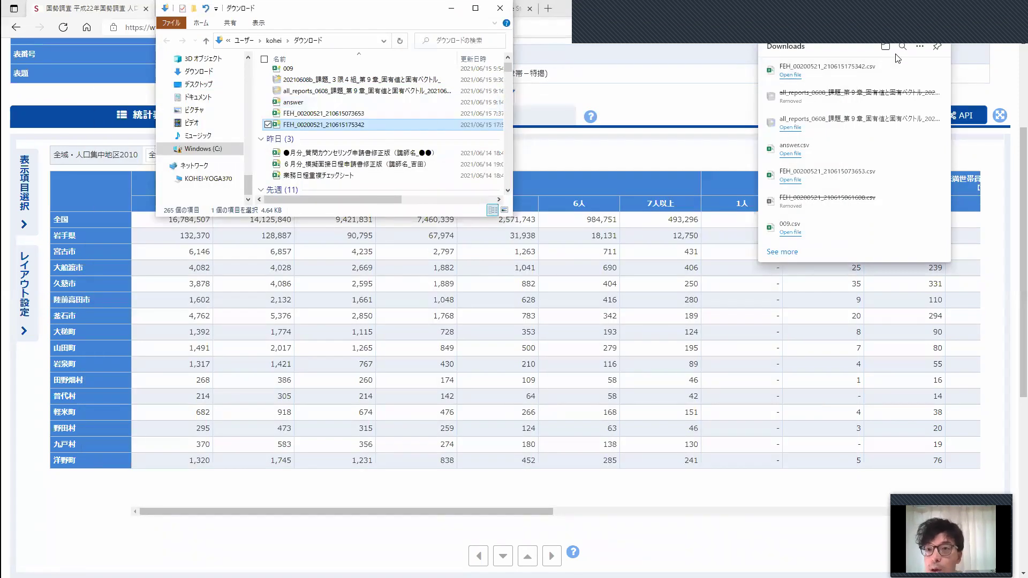
- Bring the download folder window back in front of the browser and reposition it over the statistics table
{"action": "left_click", "coordinate": [727, 94]}
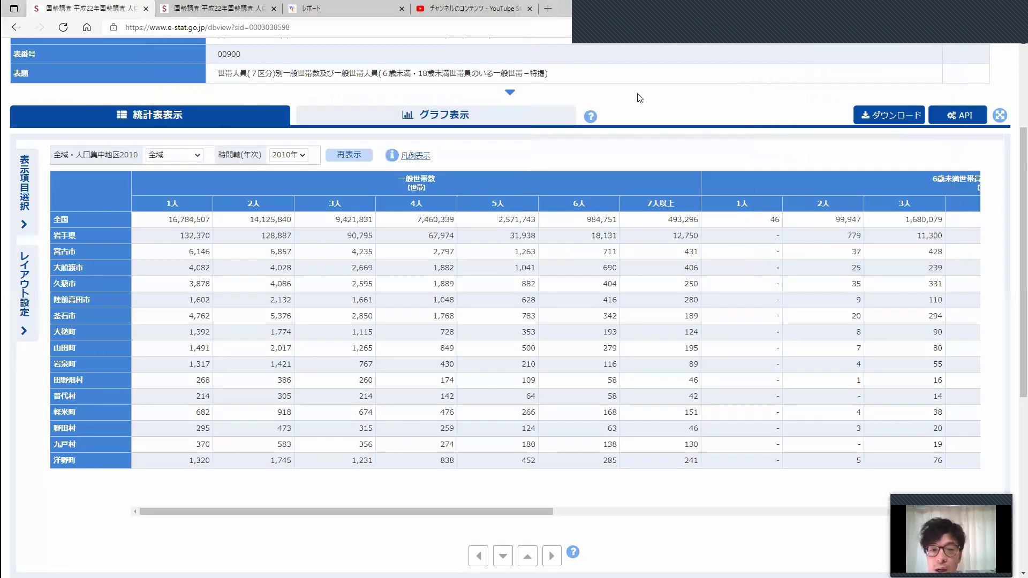
{"action": "key", "text": "alt+Tab"}
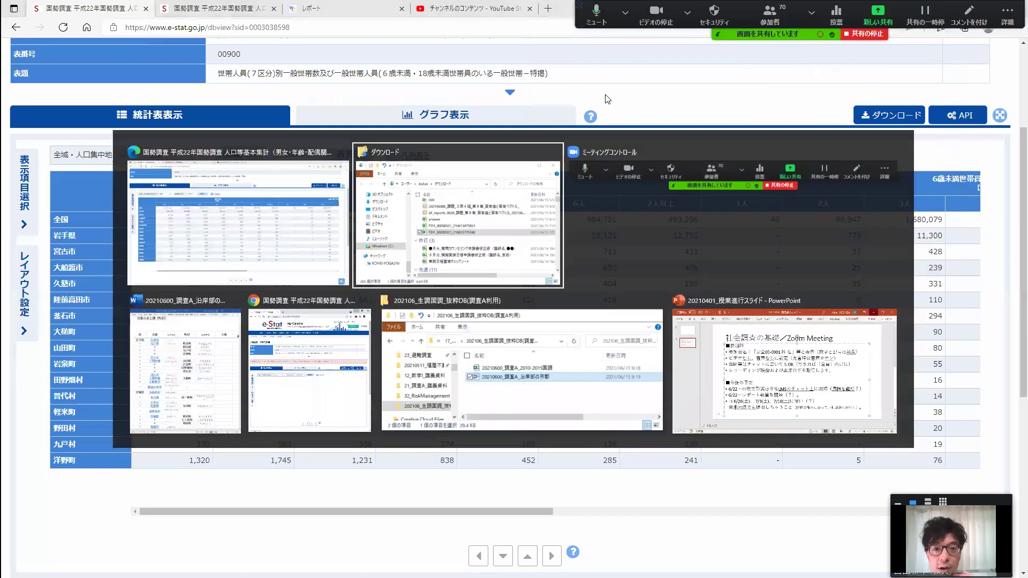
{"action": "key", "text": "alt+Tab"}
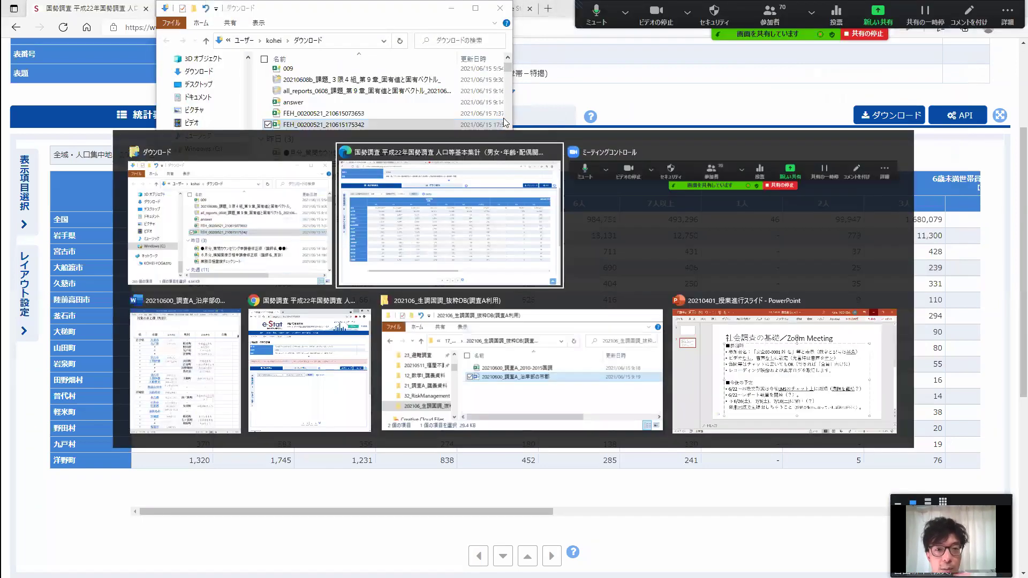
{"action": "left_click", "coordinate": [465, 211]}
{"action": "key", "text": "alt+Tab"}
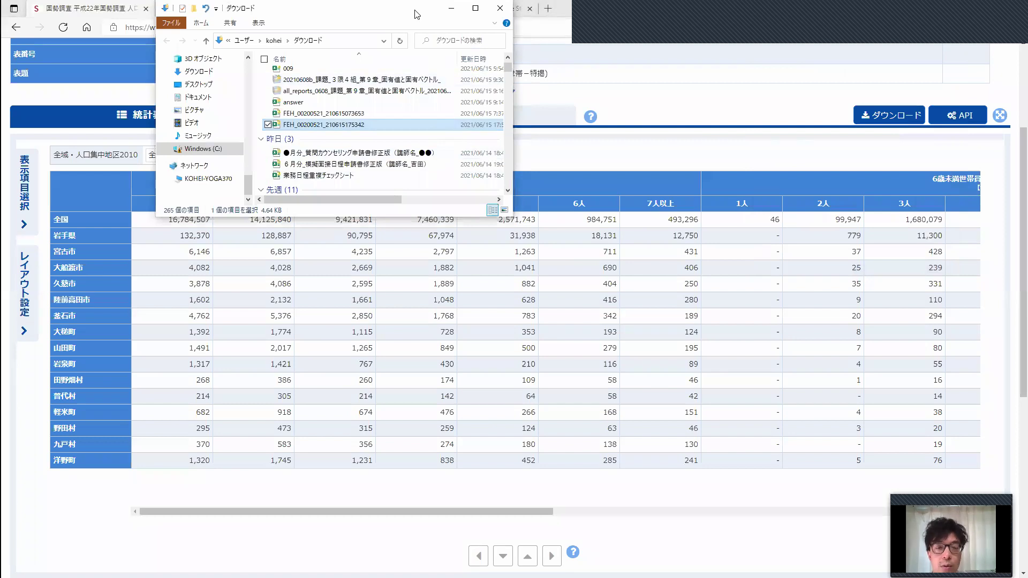
{"action": "left_click_drag", "start_coordinate": [417, 15], "coordinate": [454, 88]}
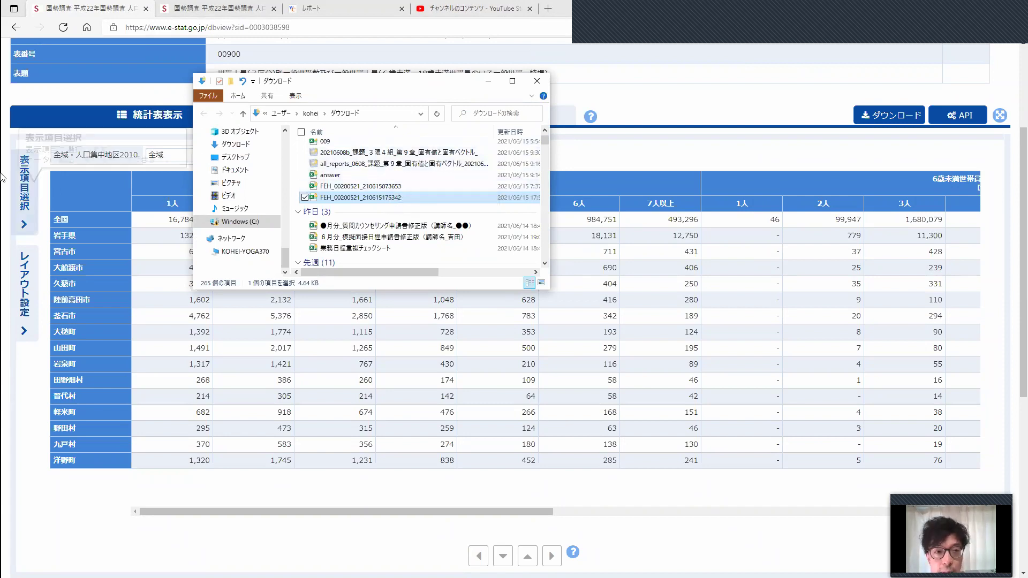
- Start Excel with a blank workbook and arrange its window so the downloaded files remain visible alongside
{"action": "key", "text": "super"}
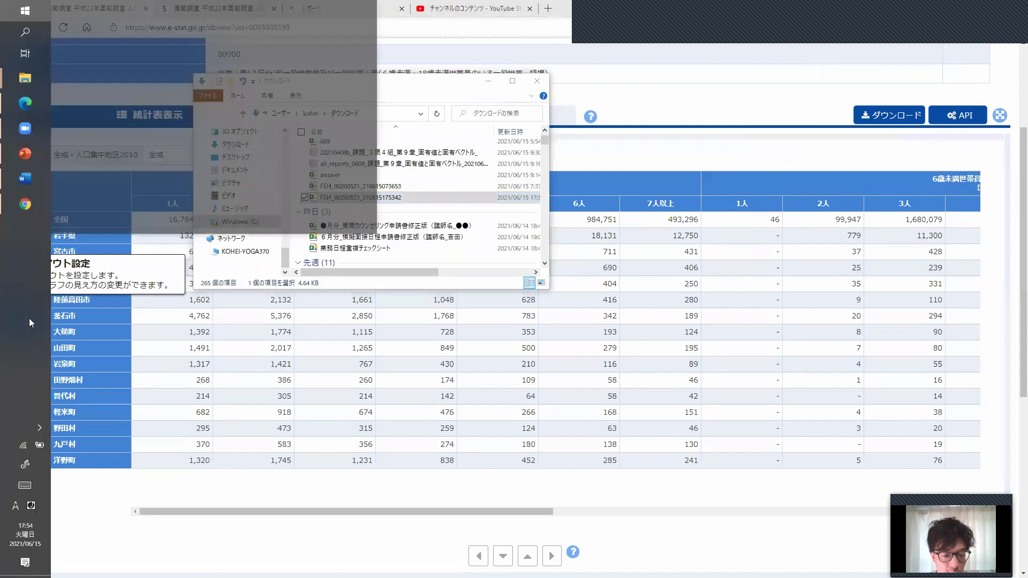
{"action": "left_click", "coordinate": [238, 113]}
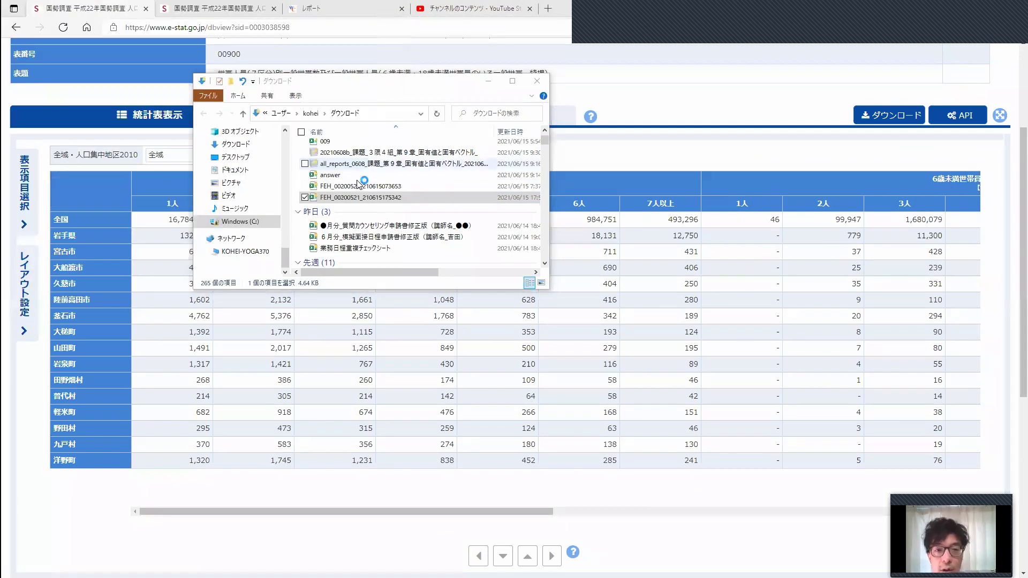
{"action": "left_click_drag", "start_coordinate": [380, 90], "coordinate": [229, 55]}
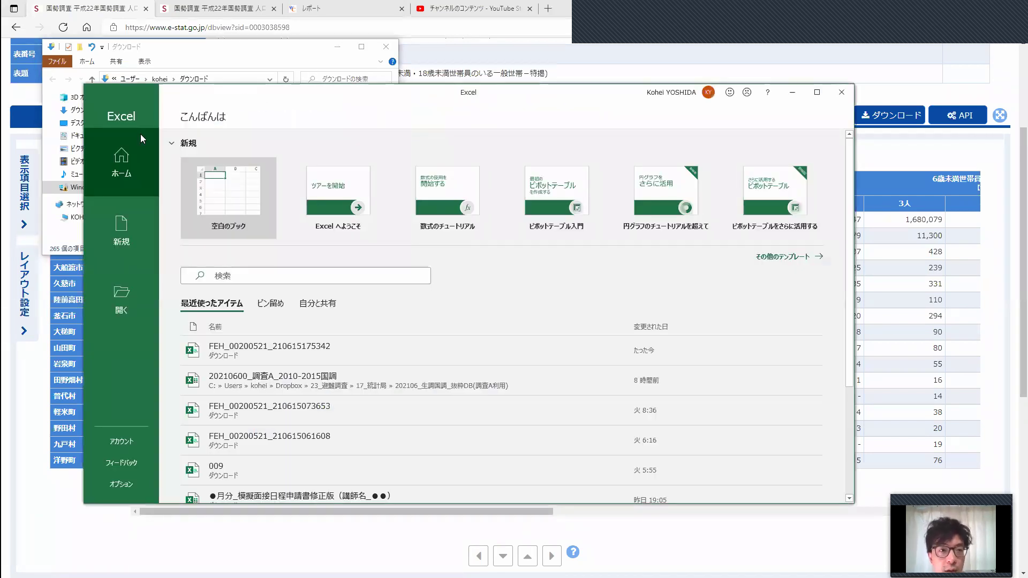
{"action": "left_click", "coordinate": [236, 202]}
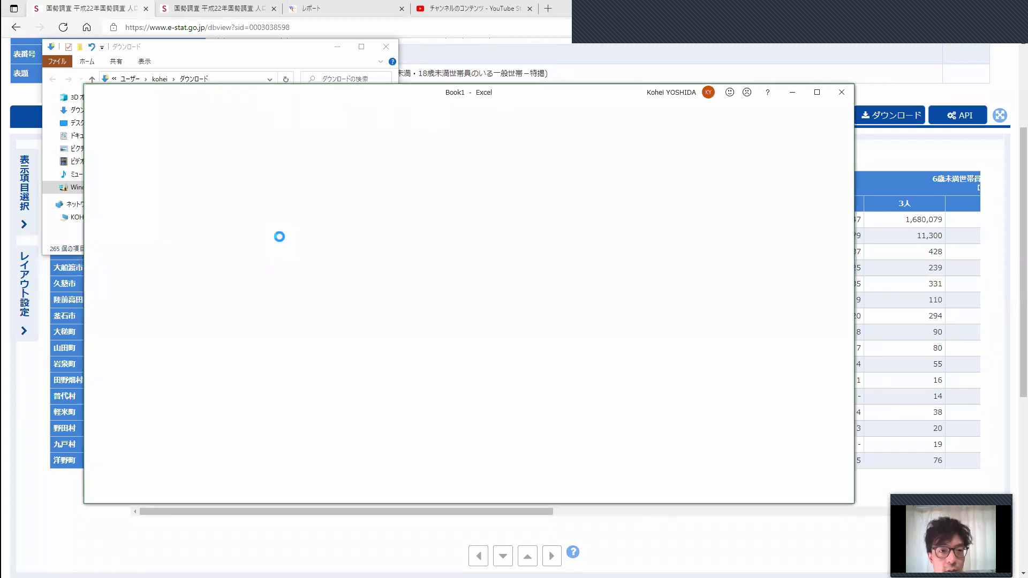
{"action": "left_click_drag", "start_coordinate": [363, 99], "coordinate": [493, 132]}
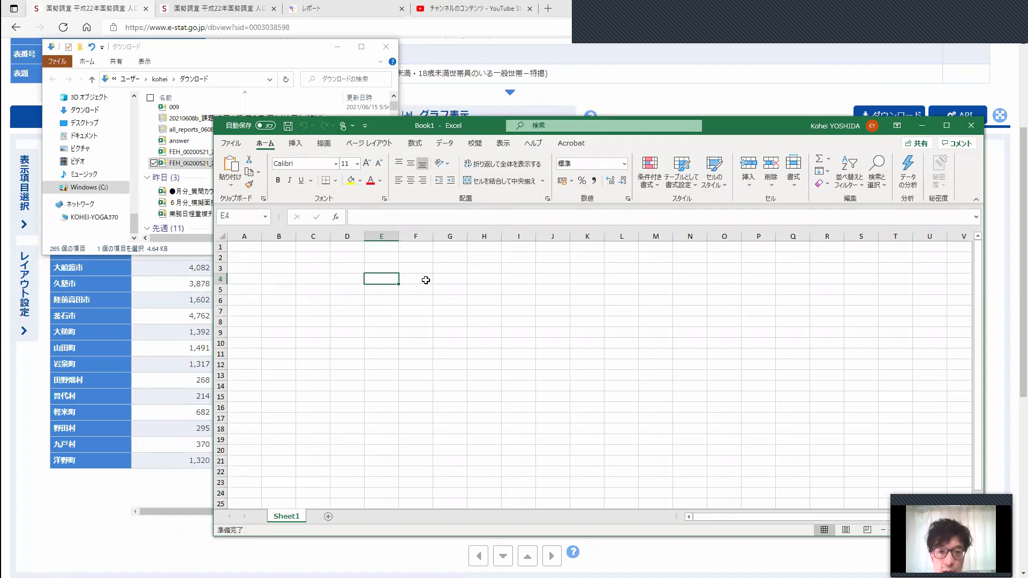
- Look through Excel's help and the workbook's full property information, and return to the blank sheet
{"action": "left_click", "coordinate": [543, 144]}
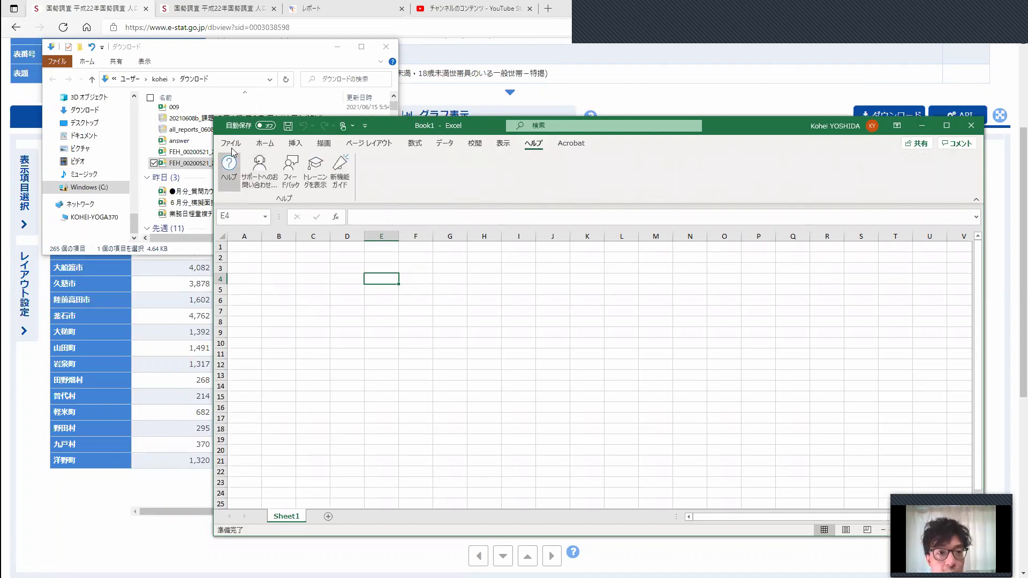
{"action": "left_click", "coordinate": [229, 166]}
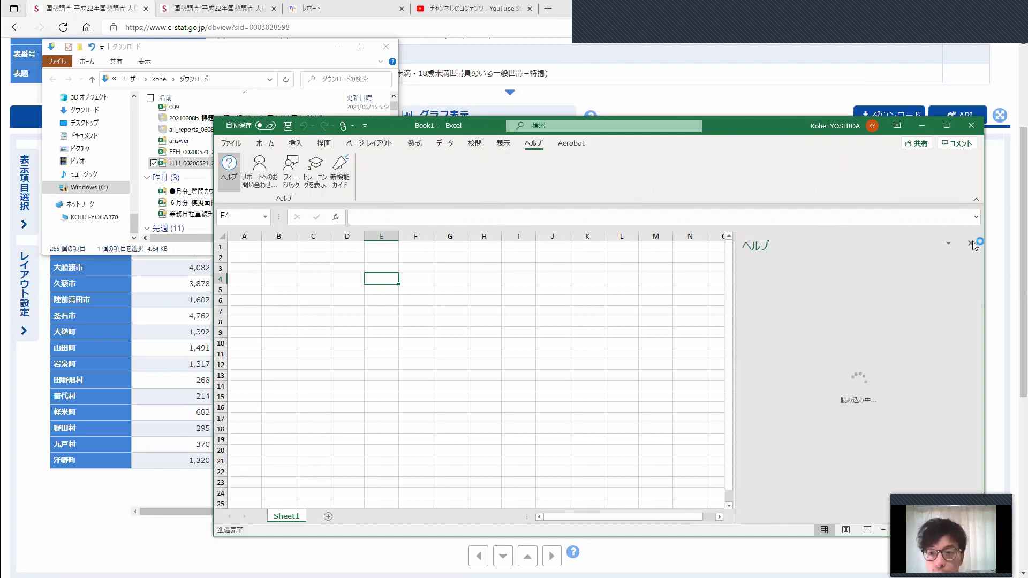
{"action": "left_click", "coordinate": [224, 141]}
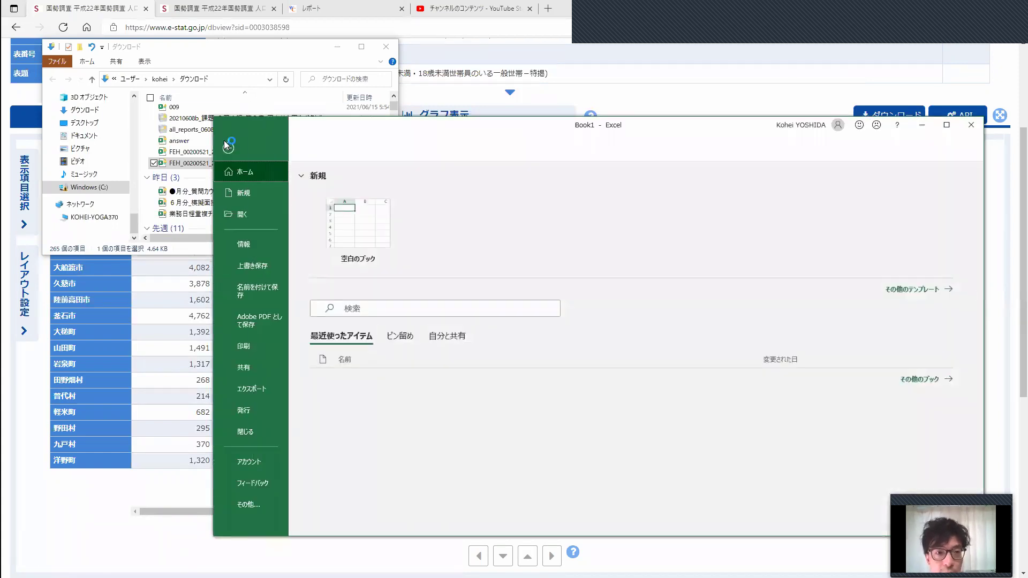
{"action": "left_click", "coordinate": [227, 144]}
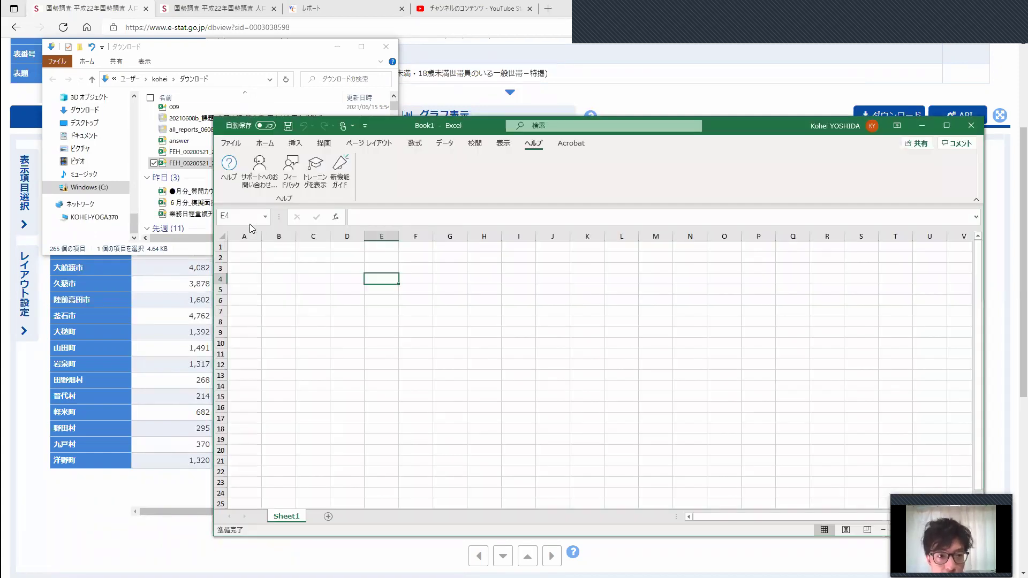
{"action": "left_click", "coordinate": [229, 144]}
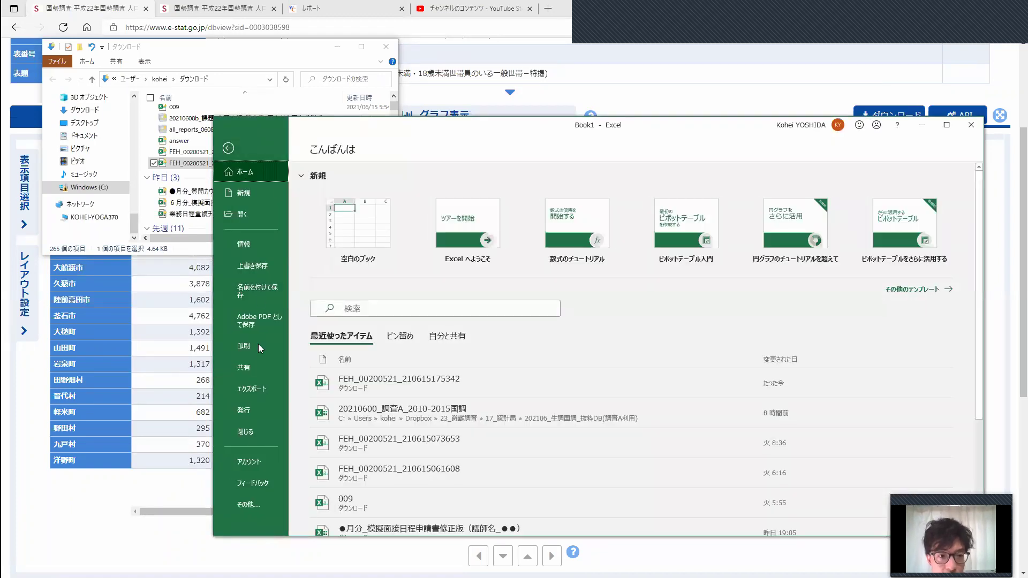
{"action": "left_click", "coordinate": [269, 247]}
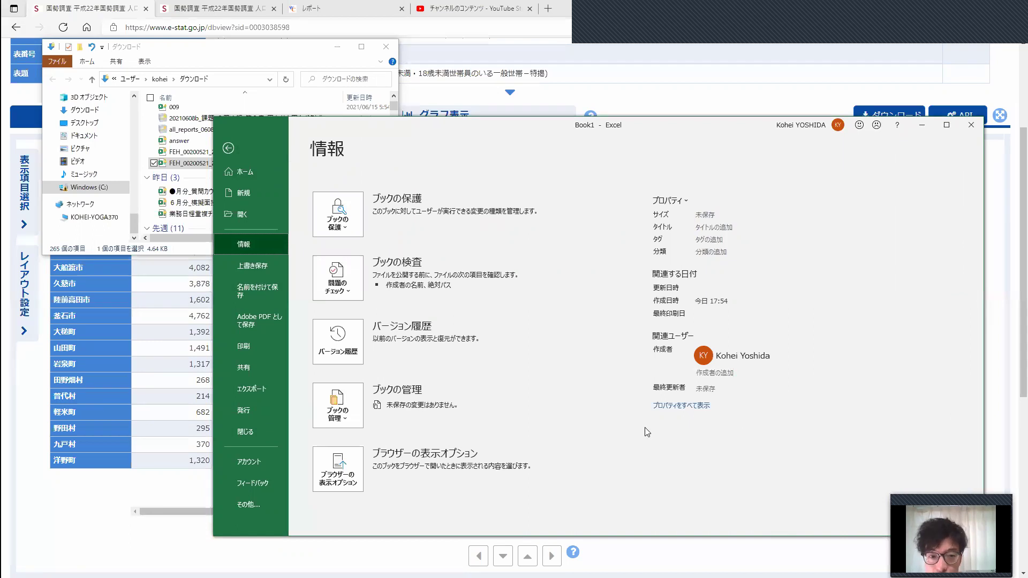
{"action": "left_click", "coordinate": [668, 406]}
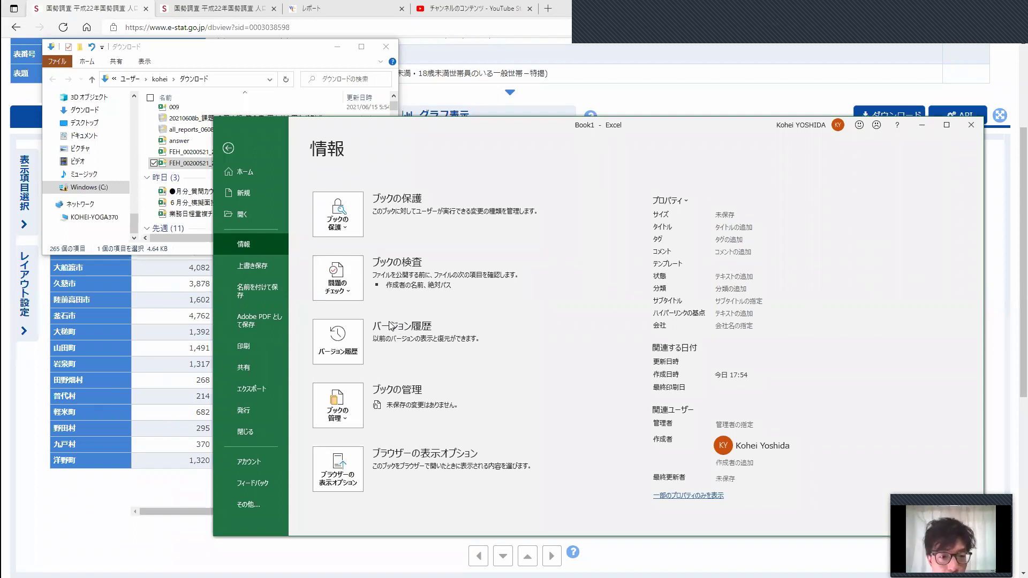
{"action": "left_click", "coordinate": [235, 151]}
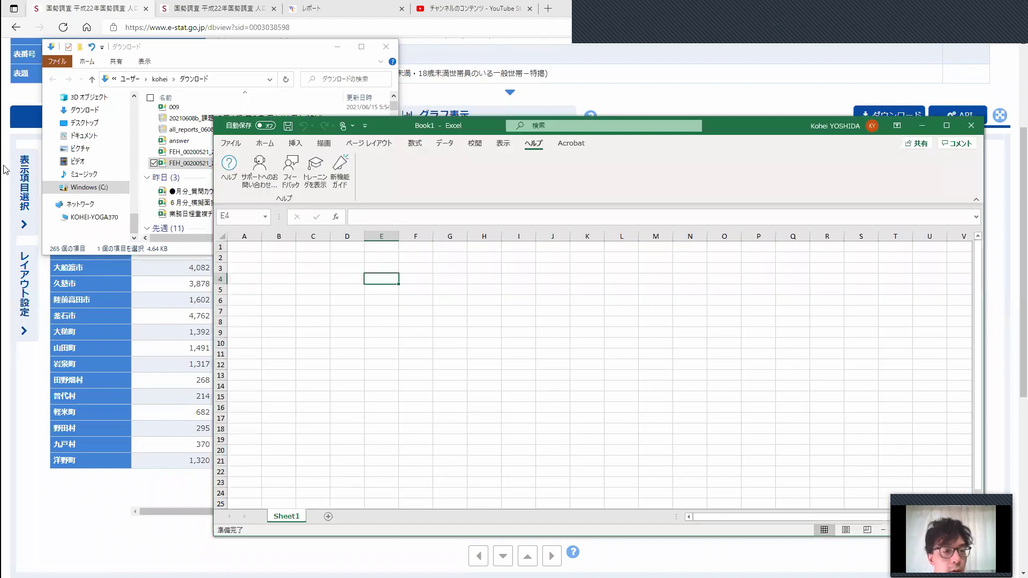
- Examine the additional options for Excel in the list of installed apps and return to the workbook
{"action": "key", "text": "super"}
{"action": "scroll", "coordinate": [168, 161], "scroll_direction": "down", "scroll_amount": 3}
{"action": "scroll", "coordinate": [169, 180], "scroll_direction": "down", "scroll_amount": 5}
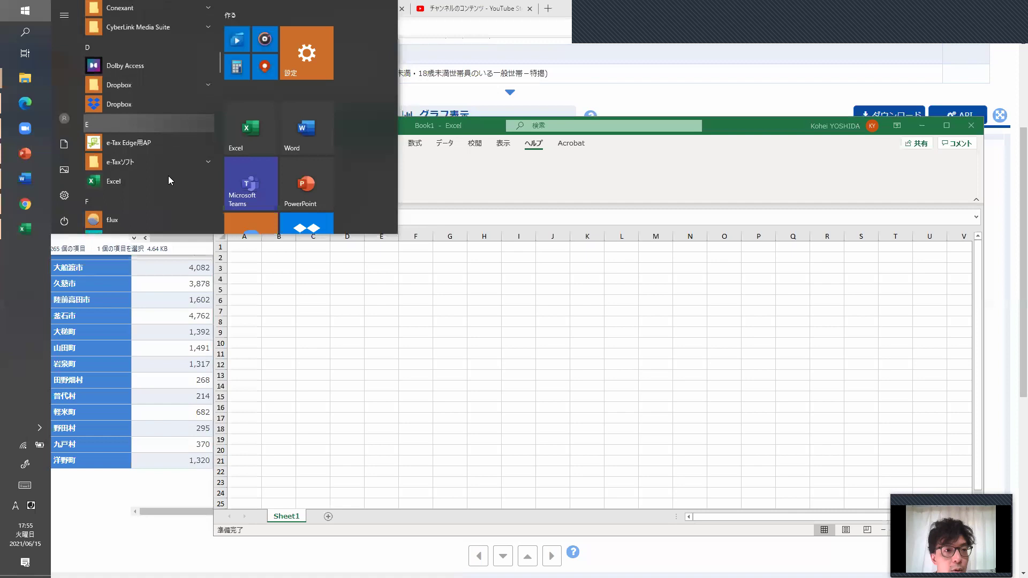
{"action": "left_click", "coordinate": [141, 185]}
{"action": "right_click", "coordinate": [142, 184]}
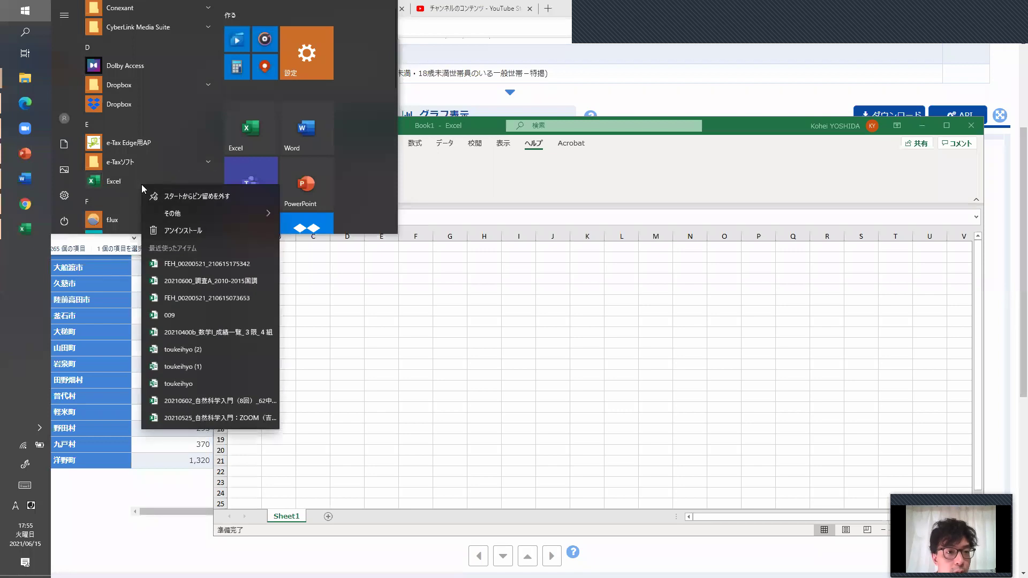
{"action": "mouse_move", "coordinate": [193, 214]}
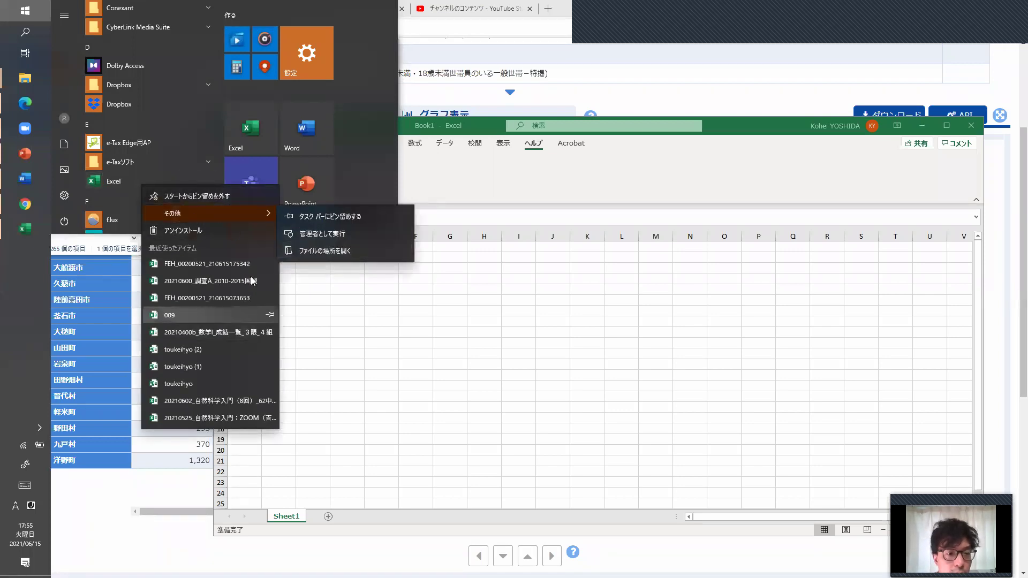
{"action": "key", "text": "Escape"}
{"action": "left_click", "coordinate": [442, 303]}
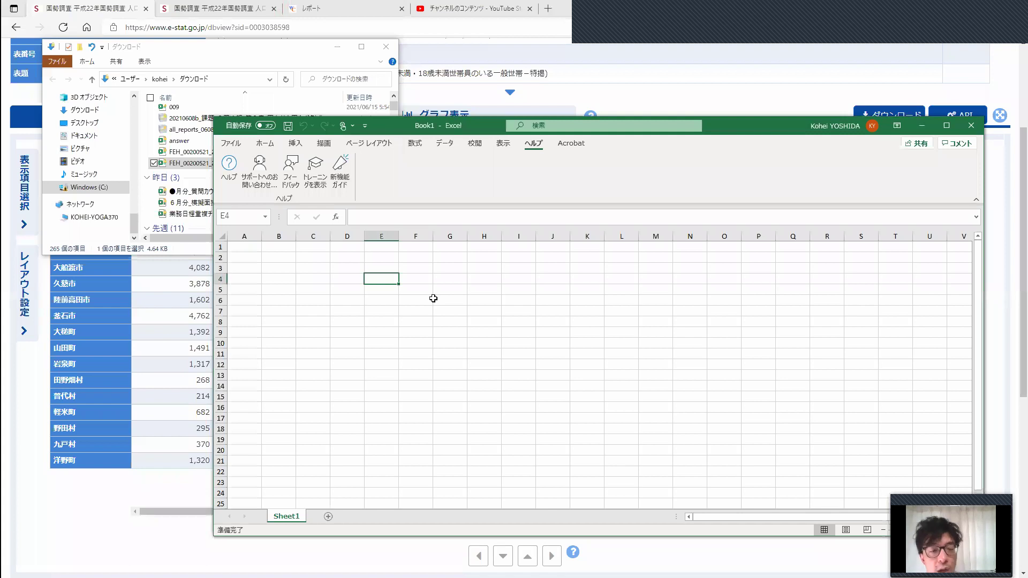
- Examine the options for getting data from databases and files, including text or CSV, and undo the stray ink stroke on the sheet
{"action": "left_click", "coordinate": [442, 144]}
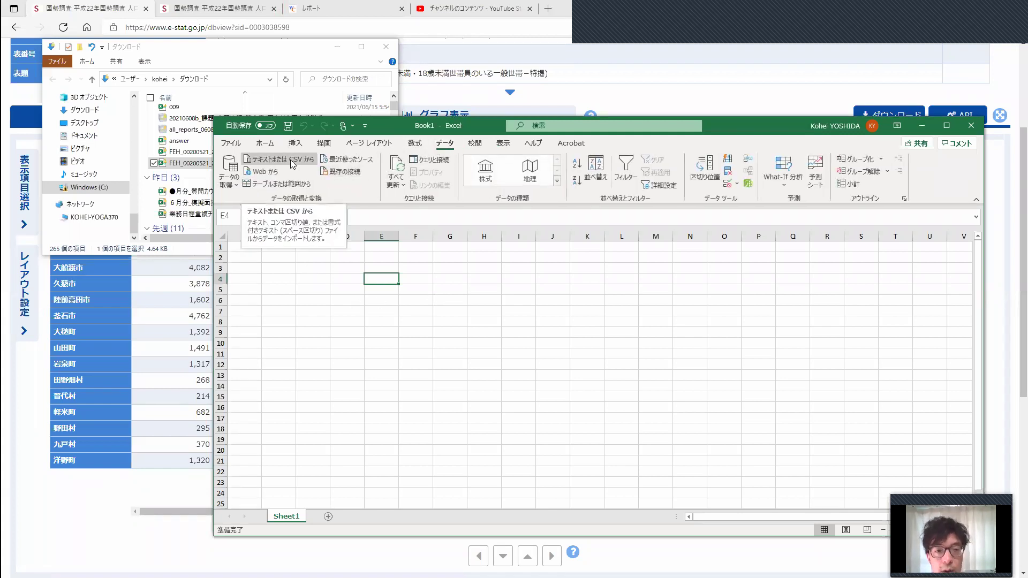
{"action": "left_click", "coordinate": [229, 187]}
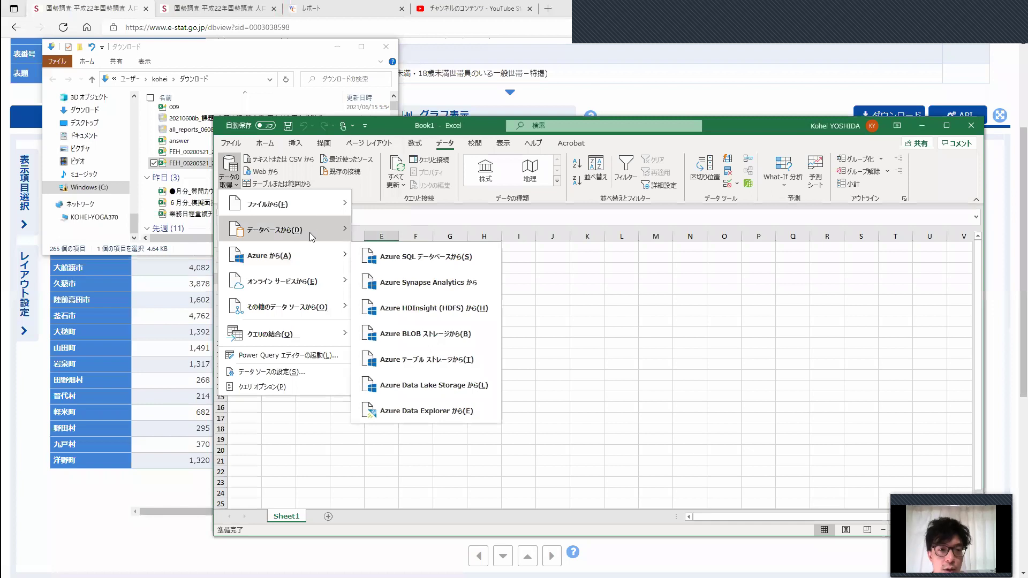
{"action": "mouse_move", "coordinate": [309, 232]}
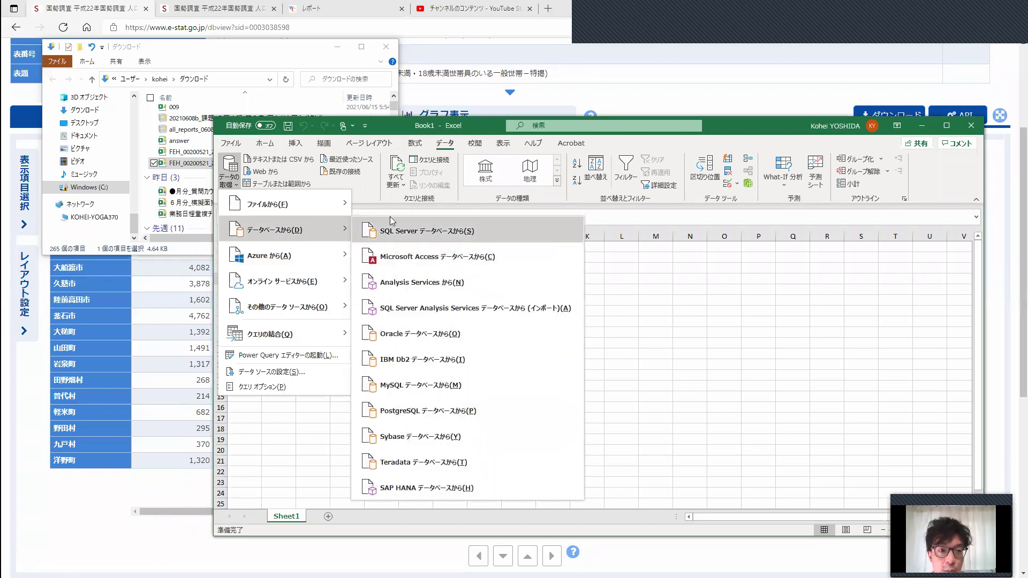
{"action": "mouse_move", "coordinate": [298, 209]}
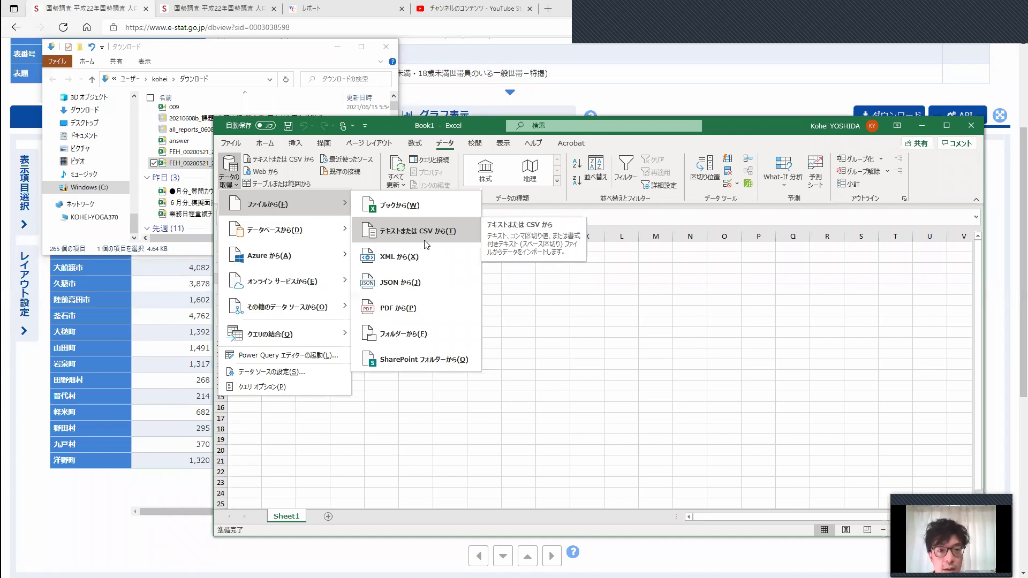
{"action": "left_click", "coordinate": [247, 142]}
{"action": "left_click", "coordinate": [235, 142]}
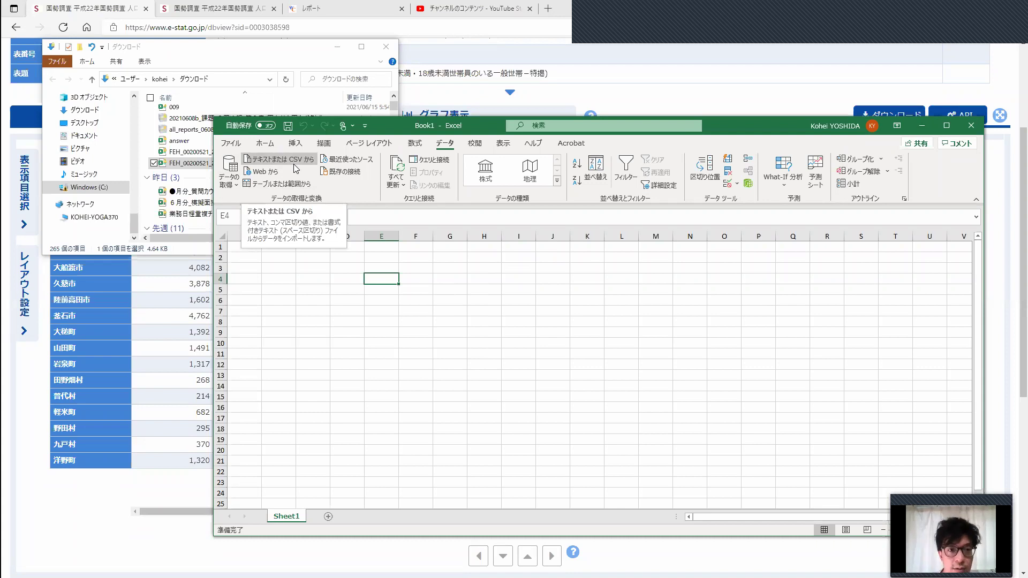
{"action": "left_click_drag", "start_coordinate": [232, 242], "coordinate": [285, 261]}
{"action": "key", "text": "ctrl+z"}
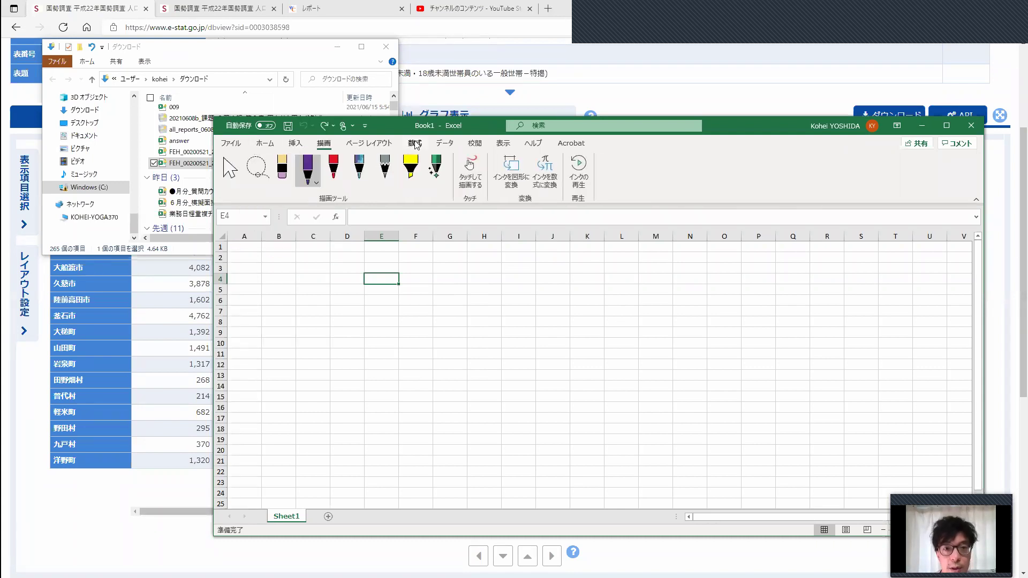
- Show Excel's data import commands, circle the import from text or CSV command in red, and clear the annotation
{"action": "left_click", "coordinate": [433, 145]}
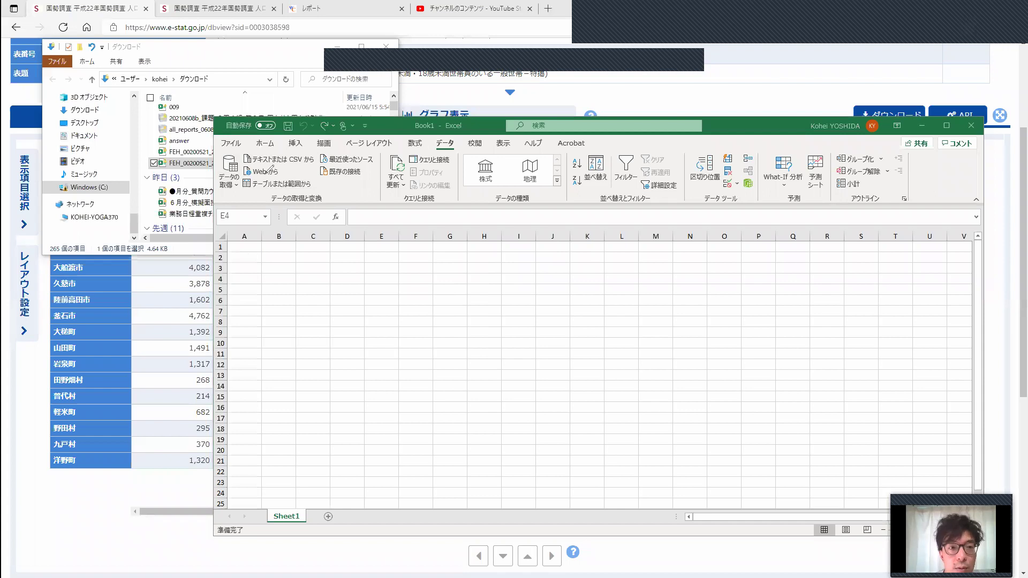
{"action": "mouse_move", "coordinate": [263, 169]}
{"action": "left_mouse_down"}
{"action": "mouse_move", "coordinate": [239, 157]}
{"action": "mouse_move", "coordinate": [284, 173]}
{"action": "mouse_move", "coordinate": [242, 175]}
{"action": "left_mouse_up"}
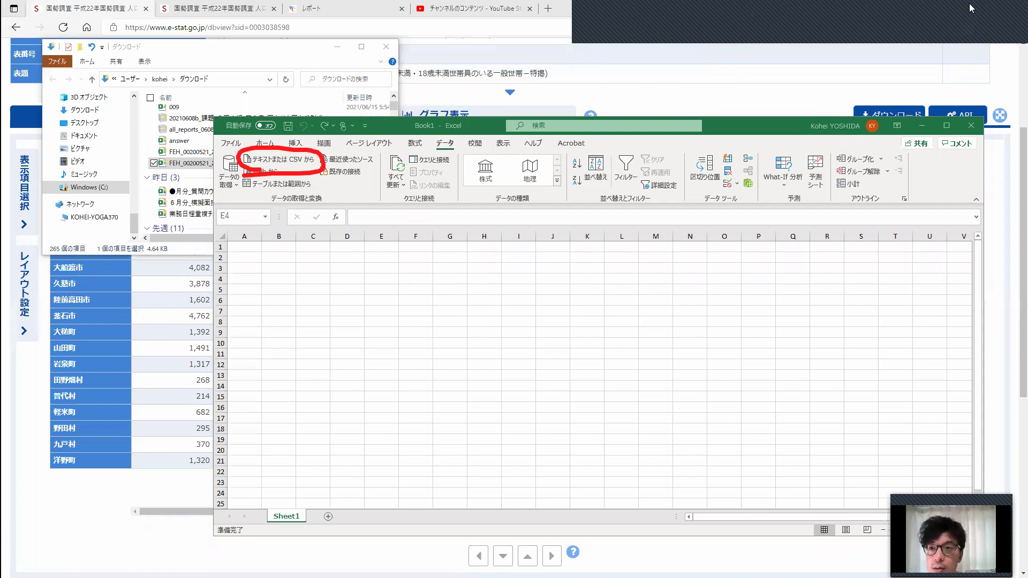
{"action": "left_click", "coordinate": [676, 72]}
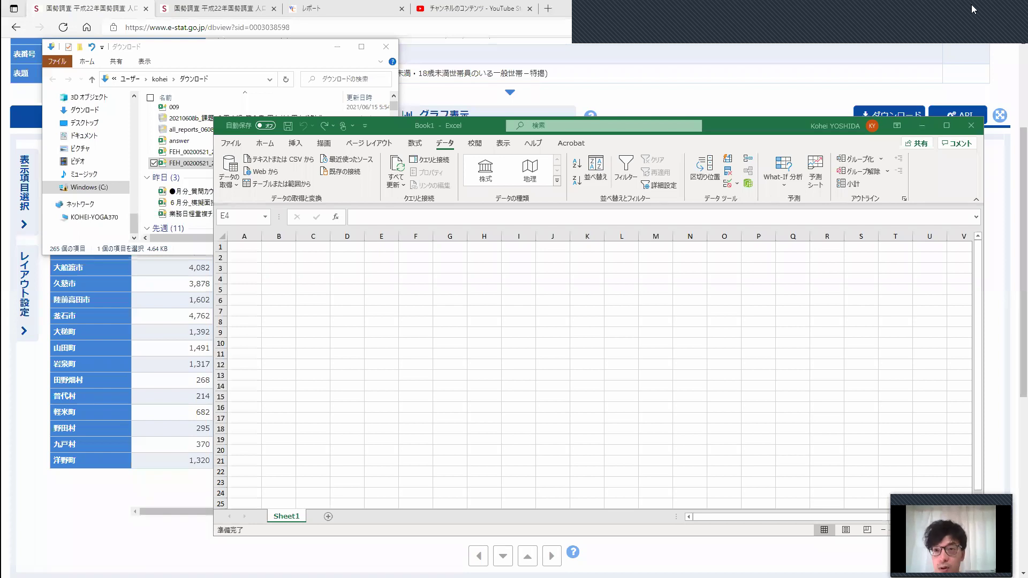
- Handwrite "Excel 2016" in red over the sheet with 2016 underlined, and undo the circle around the Insert heading
{"action": "mouse_move", "coordinate": [685, 259]}
{"action": "left_mouse_down"}
{"action": "mouse_move", "coordinate": [659, 262]}
{"action": "mouse_move", "coordinate": [690, 298]}
{"action": "mouse_move", "coordinate": [704, 284]}
{"action": "mouse_move", "coordinate": [757, 300]}
{"action": "mouse_move", "coordinate": [785, 259]}
{"action": "mouse_move", "coordinate": [862, 268]}
{"action": "mouse_move", "coordinate": [889, 286]}
{"action": "mouse_move", "coordinate": [917, 265]}
{"action": "mouse_move", "coordinate": [948, 300]}
{"action": "mouse_move", "coordinate": [833, 327]}
{"action": "left_mouse_up"}
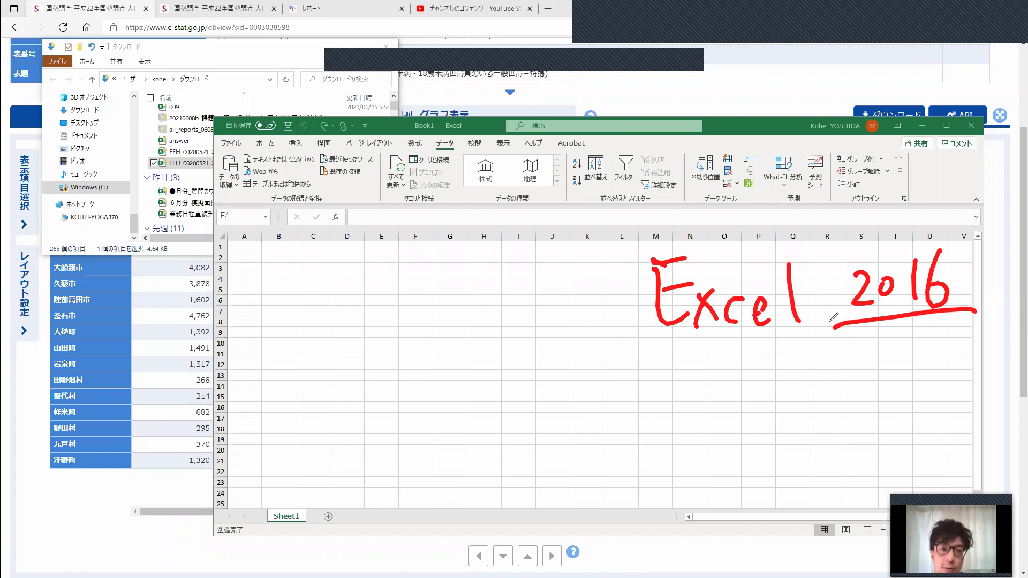
{"action": "mouse_move", "coordinate": [305, 143]}
{"action": "left_mouse_down"}
{"action": "mouse_move", "coordinate": [293, 153]}
{"action": "mouse_move", "coordinate": [276, 148]}
{"action": "mouse_move", "coordinate": [311, 141]}
{"action": "mouse_move", "coordinate": [294, 151]}
{"action": "left_mouse_up"}
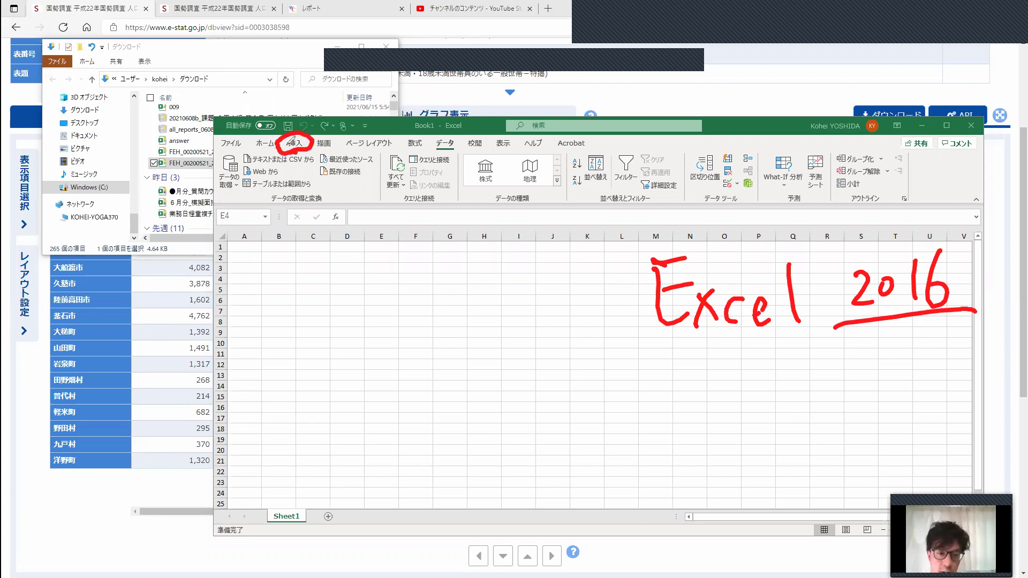
{"action": "key", "text": "ctrl+z"}
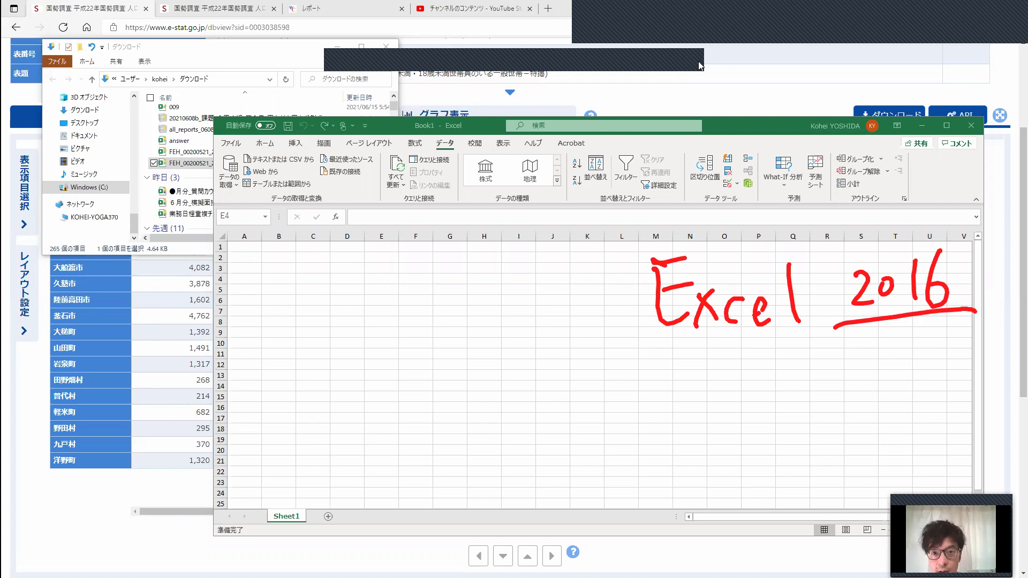
- Show Excel's insert commands and handwrite "データベース" in a red speech bubble pointing at the area near the sparkline commands
{"action": "left_click", "coordinate": [293, 147]}
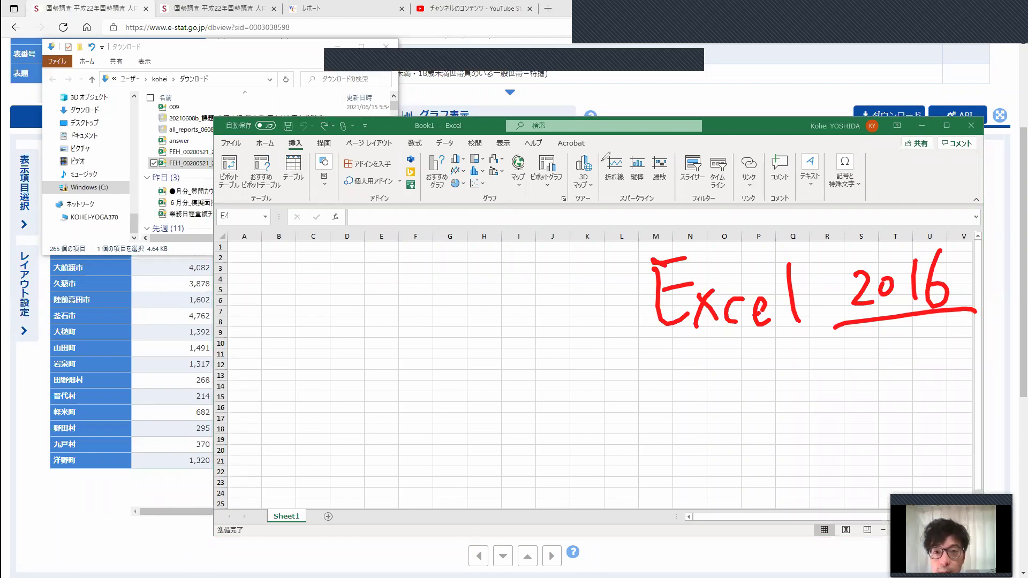
{"action": "mouse_move", "coordinate": [598, 156]}
{"action": "left_mouse_down"}
{"action": "mouse_move", "coordinate": [625, 151]}
{"action": "mouse_move", "coordinate": [583, 110]}
{"action": "mouse_move", "coordinate": [709, 96]}
{"action": "mouse_move", "coordinate": [621, 156]}
{"action": "left_mouse_up"}
{"action": "mouse_move", "coordinate": [599, 108]}
{"action": "left_mouse_down"}
{"action": "mouse_move", "coordinate": [617, 110]}
{"action": "mouse_move", "coordinate": [602, 134]}
{"action": "mouse_move", "coordinate": [621, 103]}
{"action": "mouse_move", "coordinate": [645, 131]}
{"action": "left_mouse_up"}
{"action": "left_click_drag", "start_coordinate": [645, 114], "coordinate": [690, 128]}
{"action": "left_click_drag", "start_coordinate": [676, 98], "coordinate": [677, 103]}
{"action": "left_click_drag", "start_coordinate": [681, 99], "coordinate": [699, 121]}
{"action": "left_click_drag", "start_coordinate": [704, 102], "coordinate": [720, 115]}
{"action": "left_click_drag", "start_coordinate": [723, 109], "coordinate": [731, 116]}
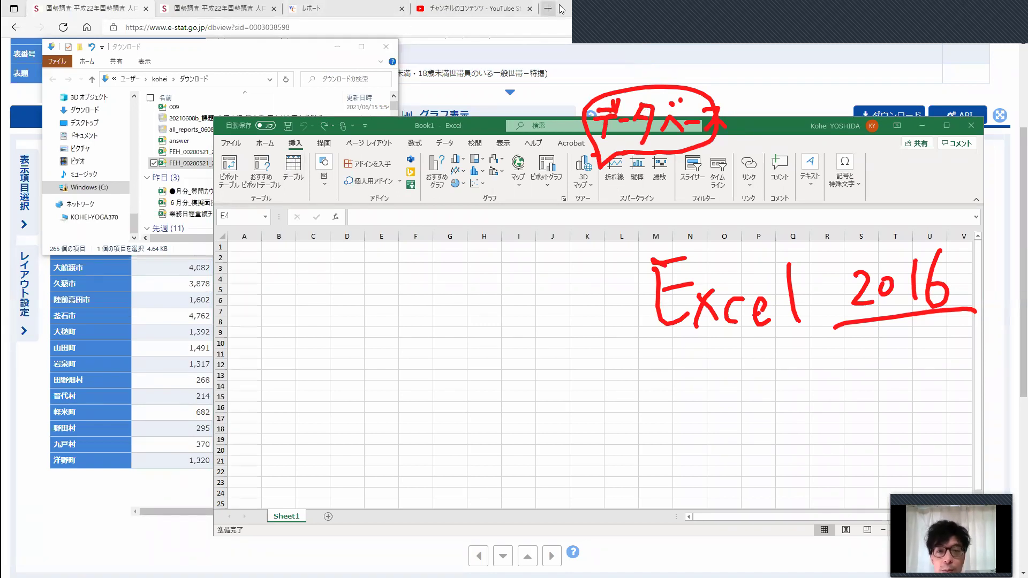
- Switch to the Edge browser and arrange its window on one half of the screen beside Excel
{"action": "left_click", "coordinate": [520, 10]}
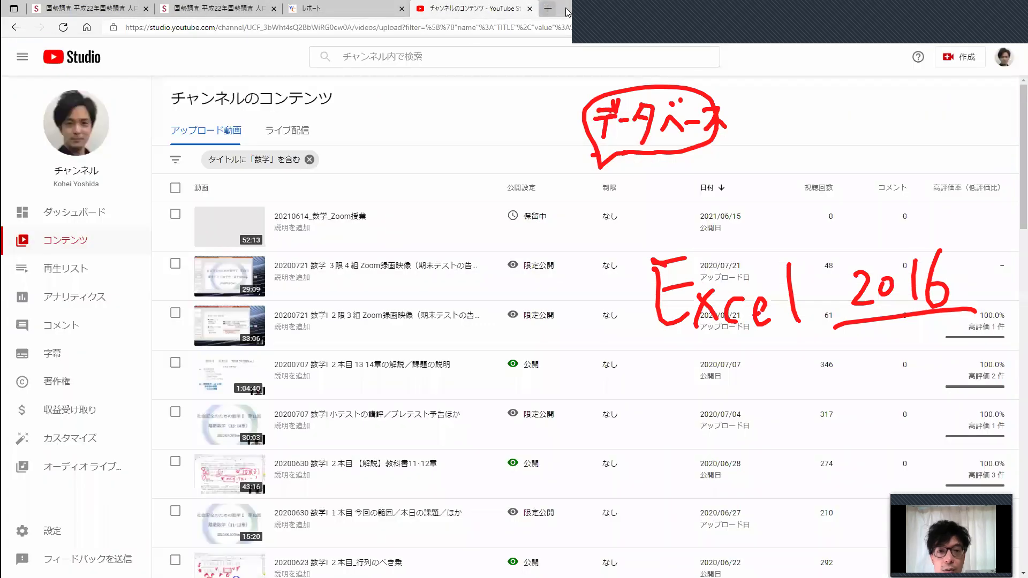
{"action": "key", "text": "super+Left"}
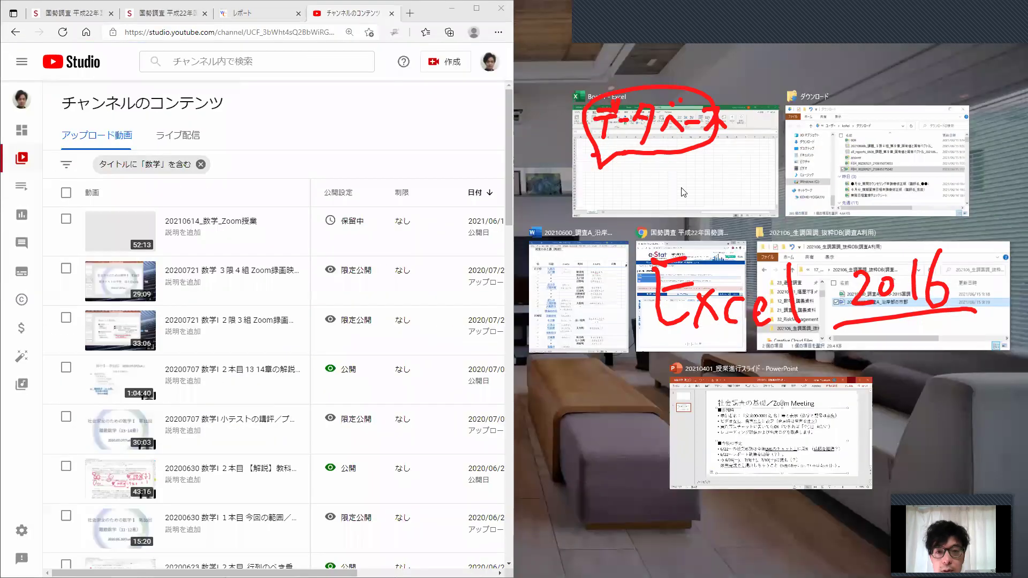
{"action": "left_click", "coordinate": [452, 9]}
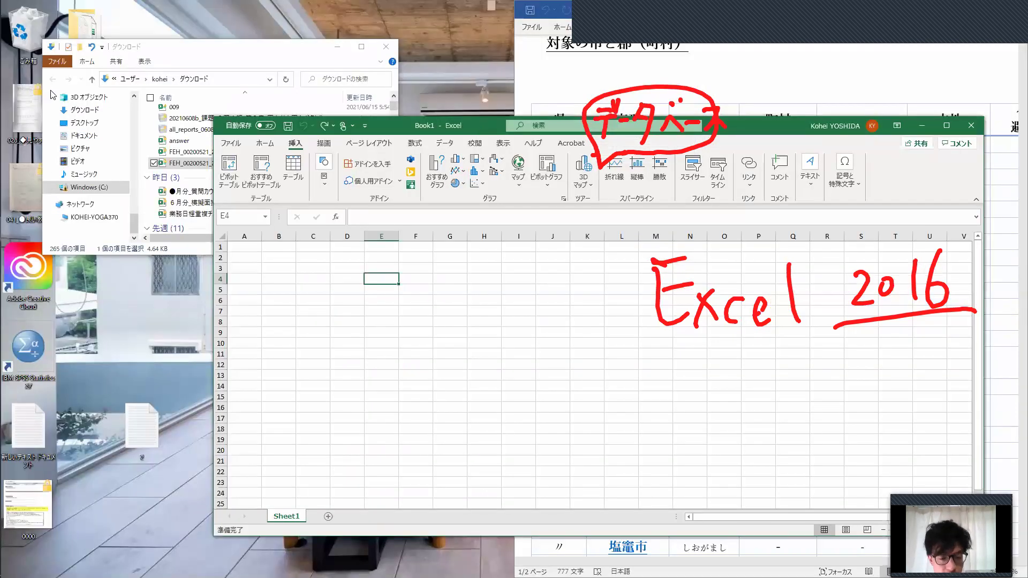
{"action": "key", "text": "alt+Tab"}
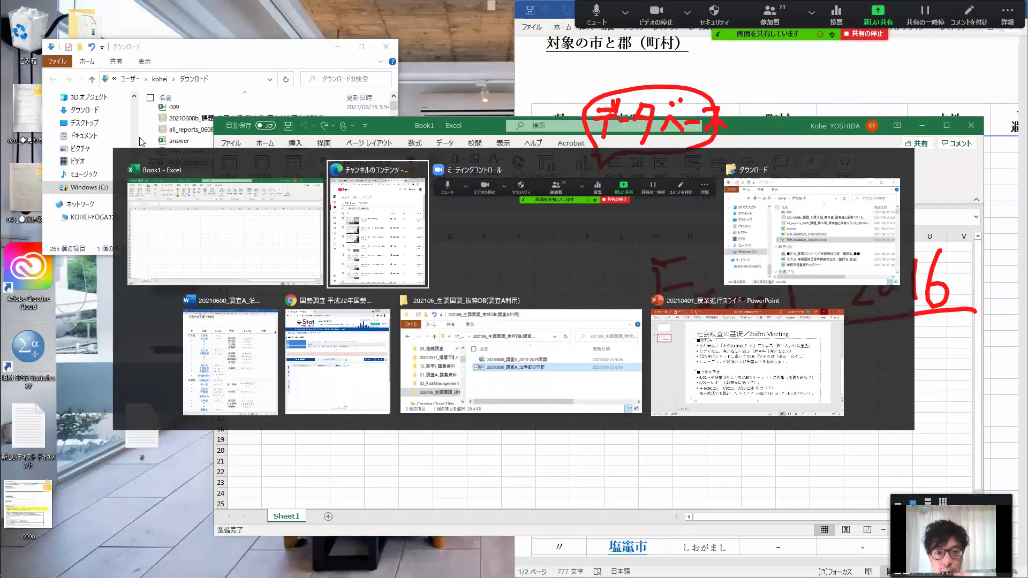
- Search the web for "エクセル2016 データベース挿入"
{"action": "left_click", "coordinate": [325, 32]}
{"action": "type", "text": "あ"}
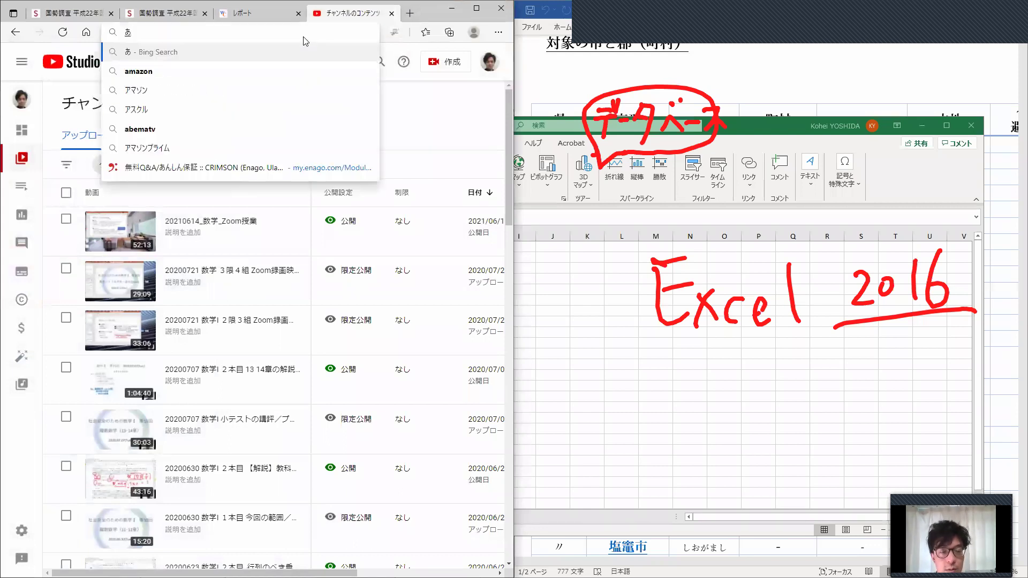
{"action": "key", "text": "BackSpace"}
{"action": "type", "text": "エクセル"}
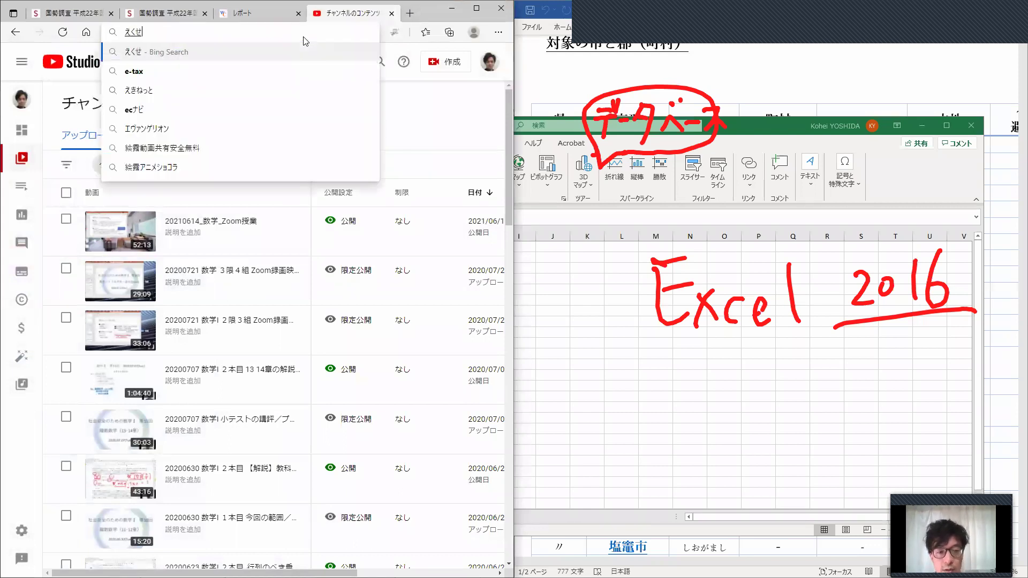
{"action": "key", "text": "BackSpace"}
{"action": "type", "text": "2016"}
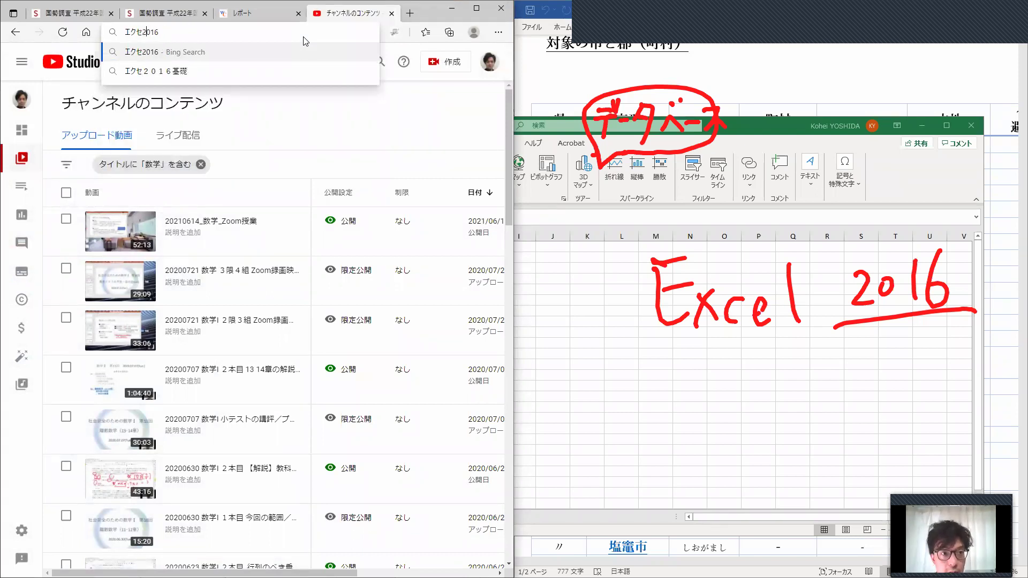
{"action": "type", "text": "ル"}
{"action": "type", "text": " でーたせ"}
{"action": "key", "text": "BackSpace"}
{"action": "type", "text": "べーすを"}
{"action": "key", "text": "space"}
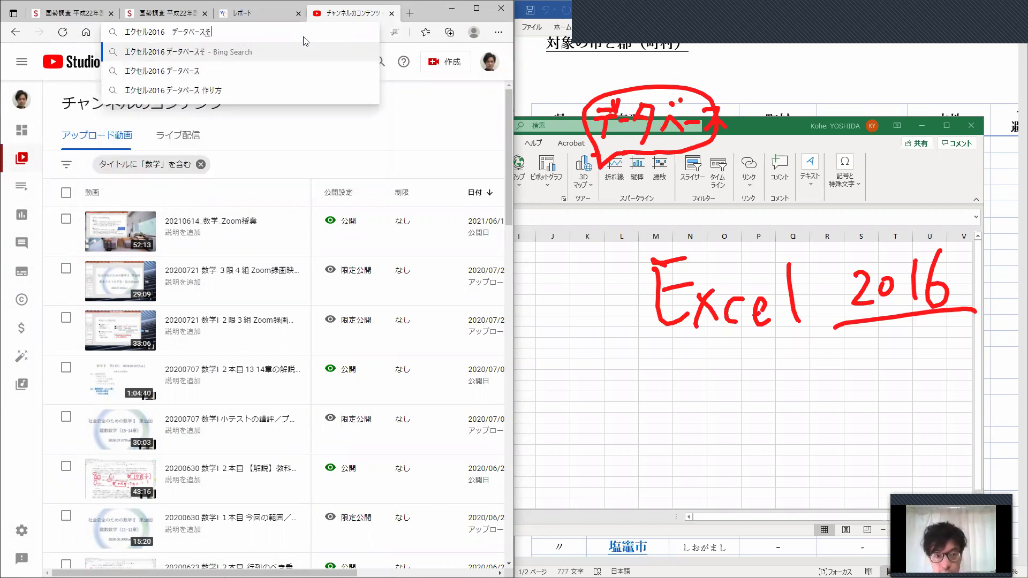
{"action": "key", "text": "BackSpace"}
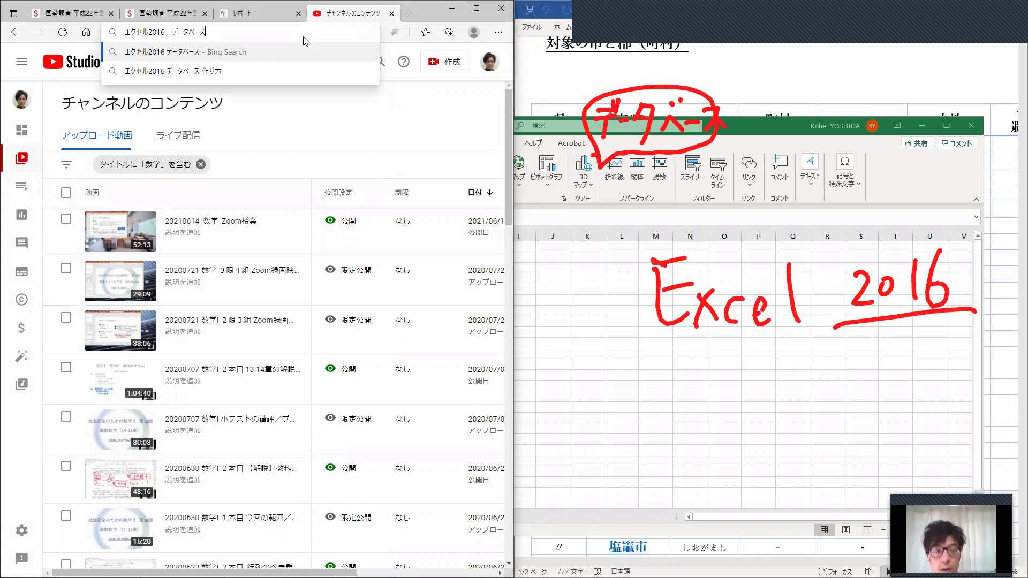
{"action": "type", "text": "そうにゅう"}
{"action": "key", "text": "space"}
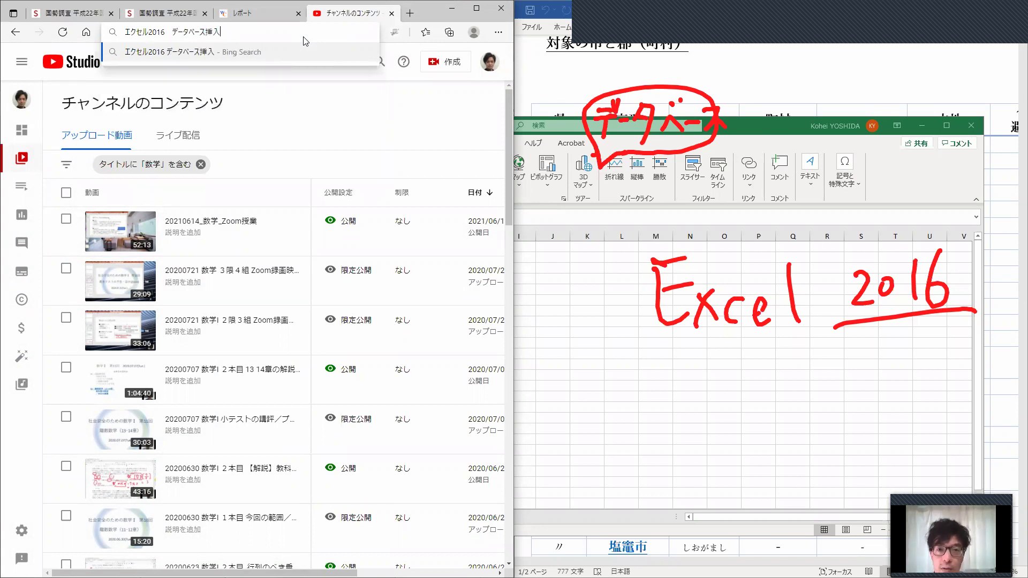
{"action": "key", "text": "Return"}
{"action": "key", "text": "Return"}
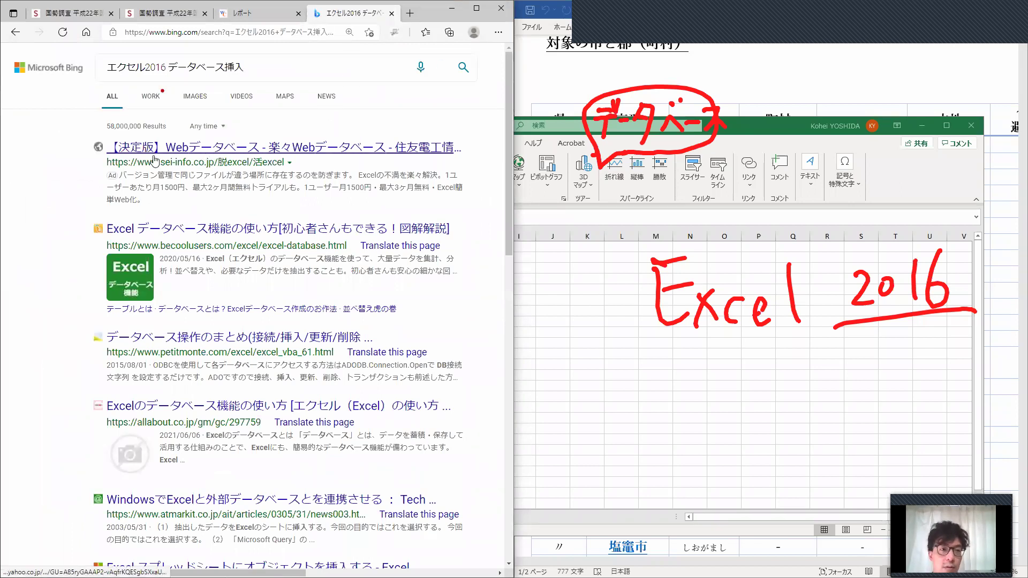
- Open the search result on using Excel's database functions and examine its sections on creating databases, sorting, filtering and tables
{"action": "scroll", "coordinate": [139, 225], "scroll_direction": "down", "scroll_amount": 3}
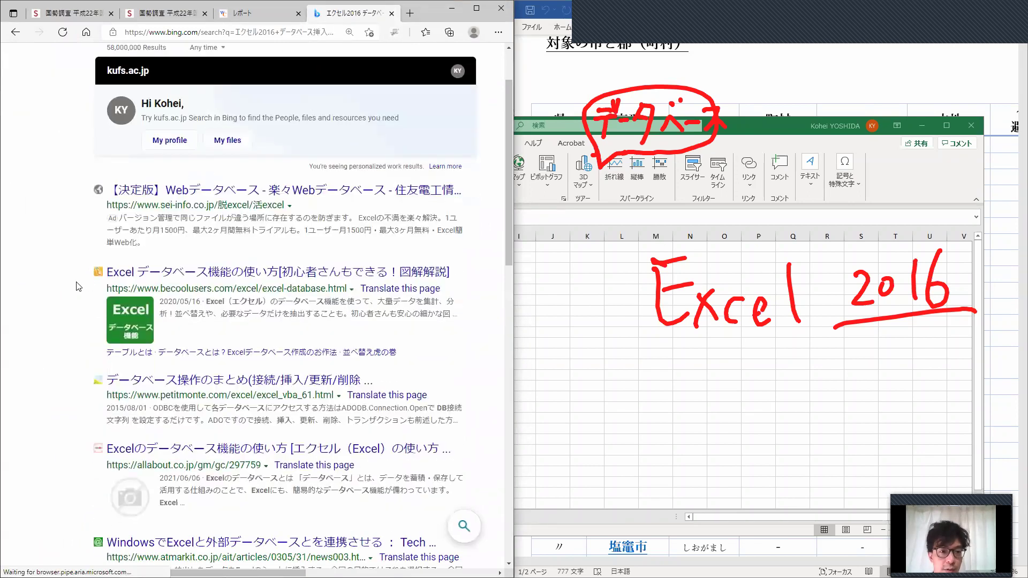
{"action": "left_click", "coordinate": [142, 196]}
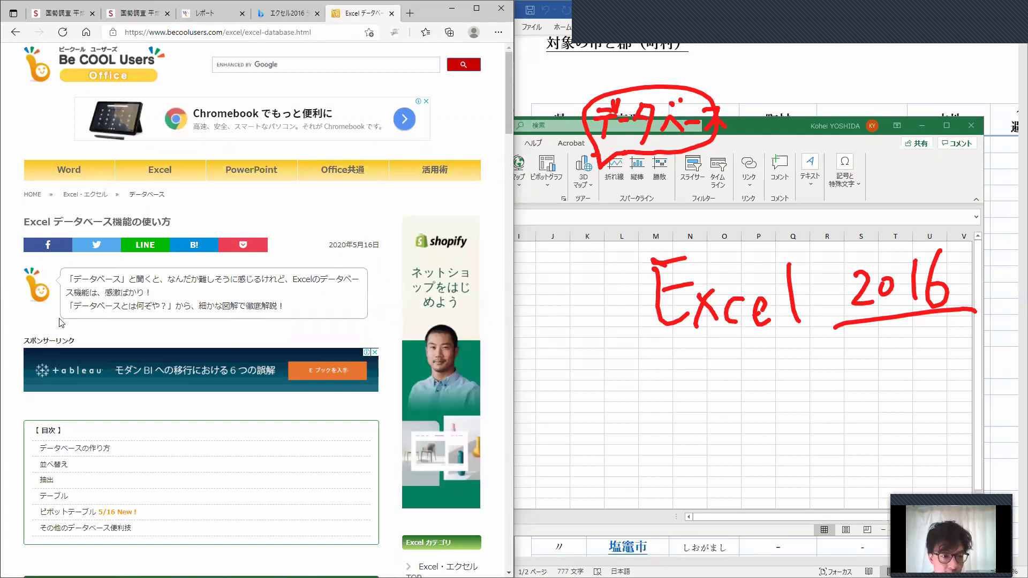
{"action": "scroll", "coordinate": [92, 329], "scroll_direction": "down", "scroll_amount": 4}
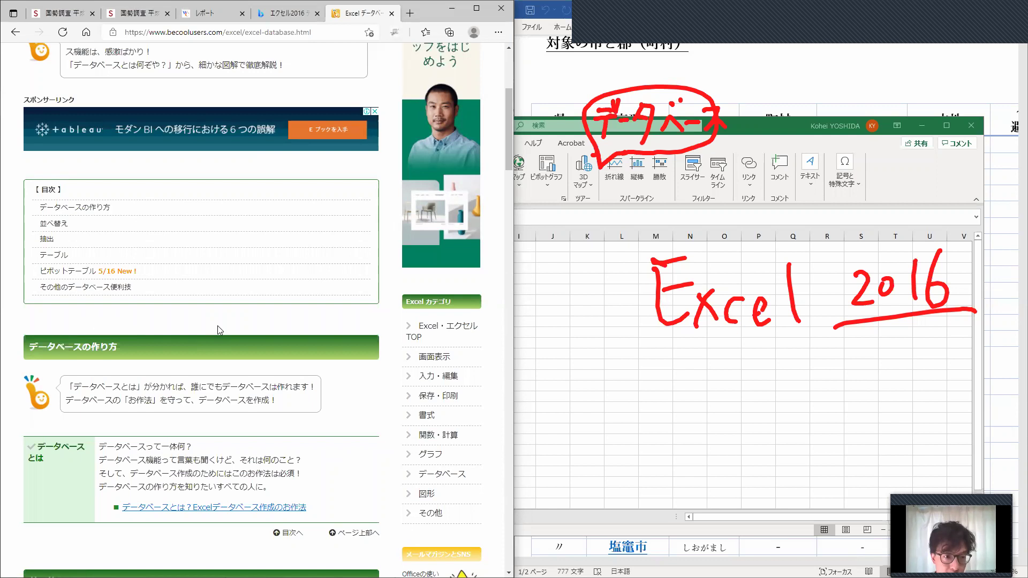
{"action": "scroll", "coordinate": [218, 330], "scroll_direction": "down", "scroll_amount": 15}
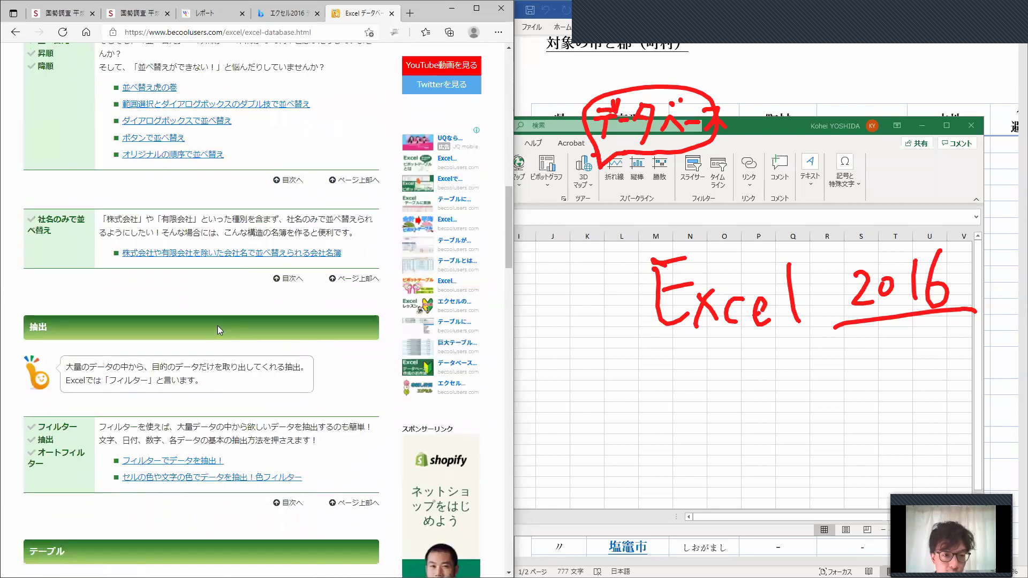
{"action": "scroll", "coordinate": [219, 329], "scroll_direction": "down", "scroll_amount": 4}
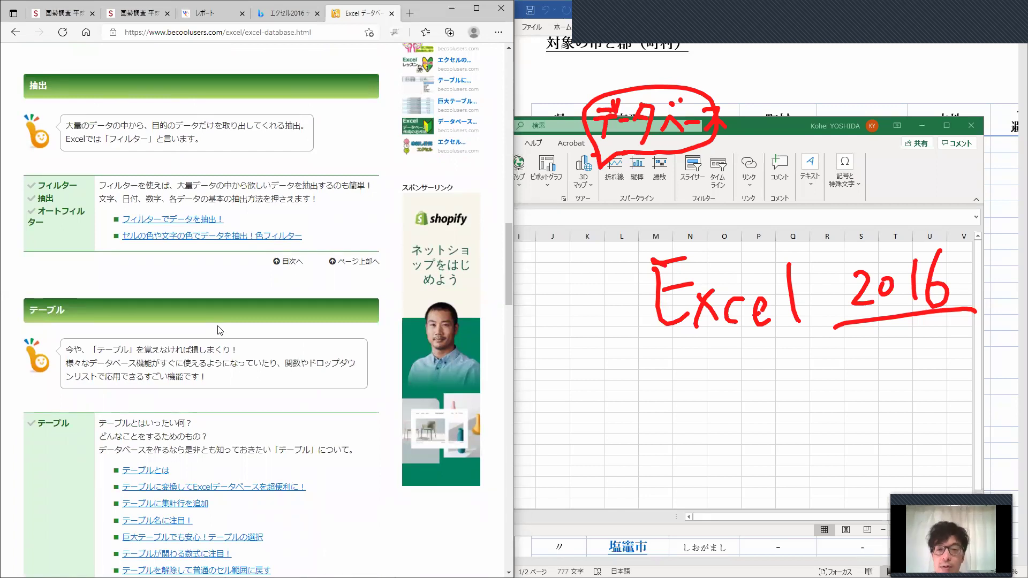
{"action": "scroll", "coordinate": [218, 330], "scroll_direction": "down", "scroll_amount": 3}
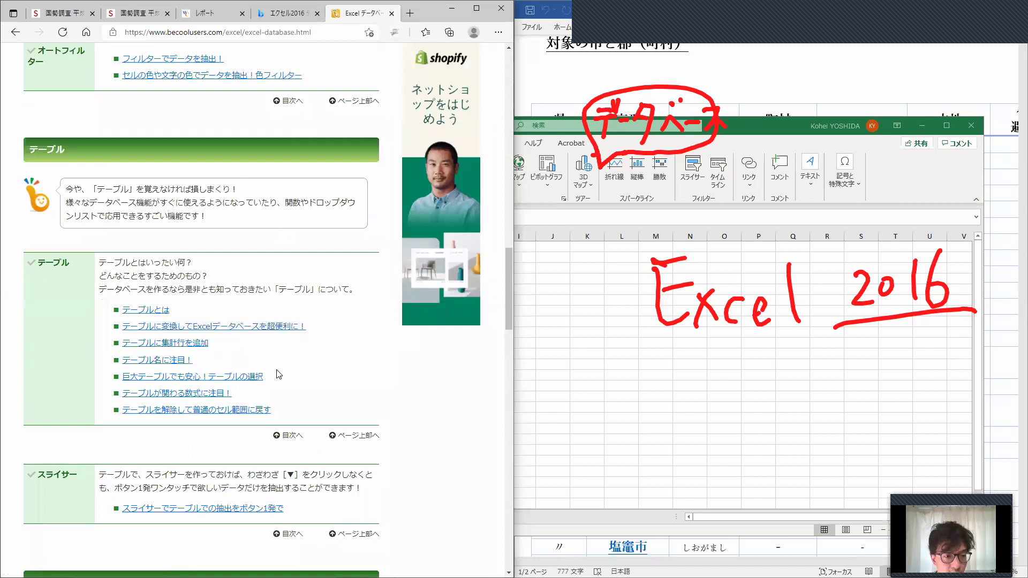
{"action": "scroll", "coordinate": [279, 375], "scroll_direction": "down", "scroll_amount": 15}
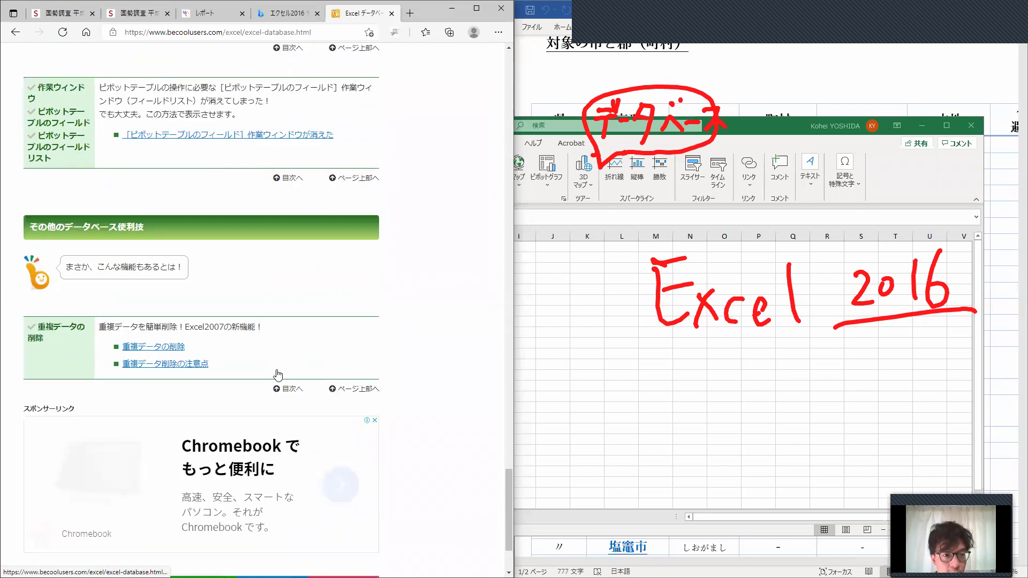
{"action": "scroll", "coordinate": [278, 374], "scroll_direction": "up", "scroll_amount": 20}
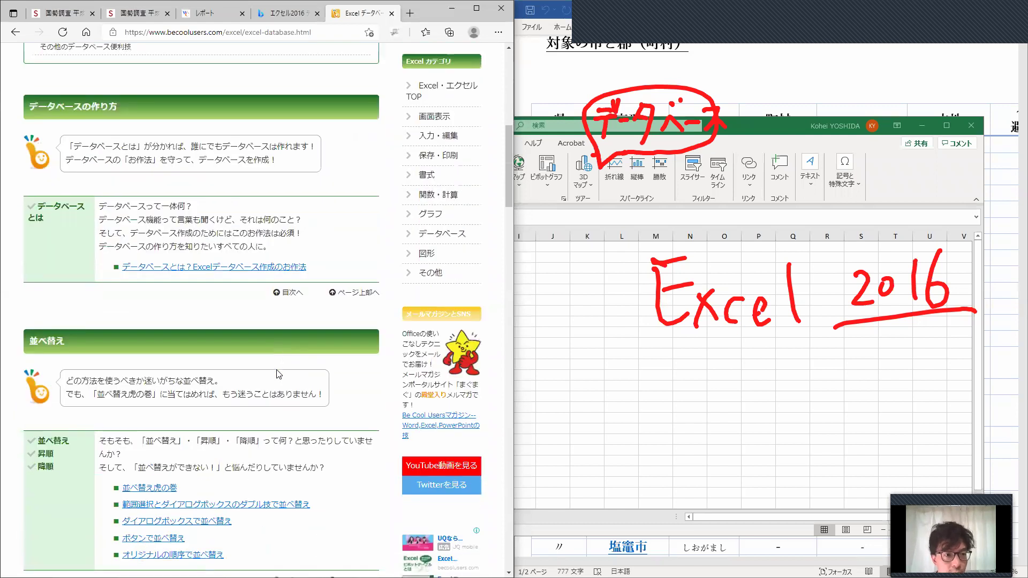
{"action": "scroll", "coordinate": [277, 374], "scroll_direction": "down", "scroll_amount": 3}
{"action": "scroll", "coordinate": [270, 366], "scroll_direction": "down", "scroll_amount": 4}
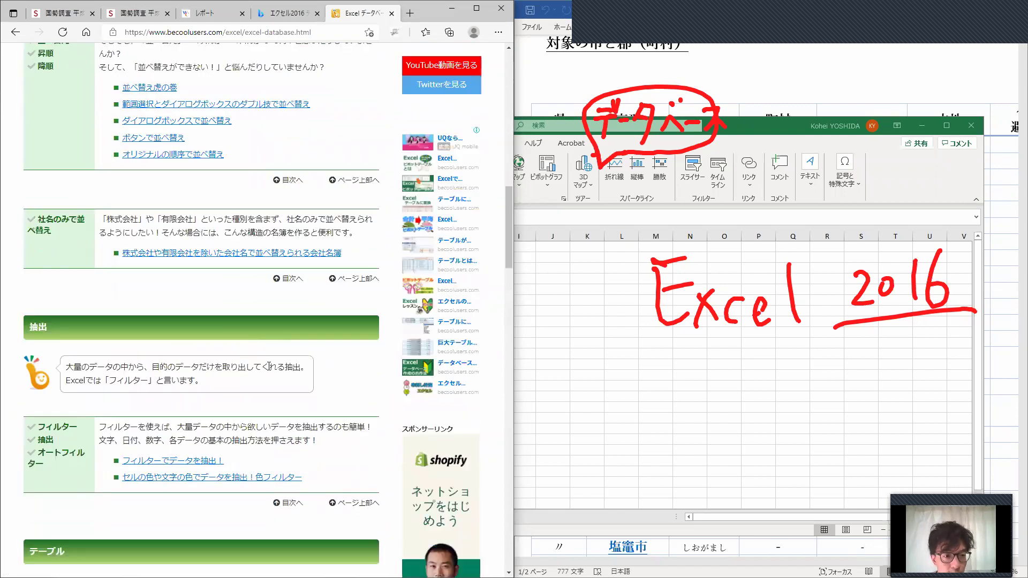
- Return to the search results, change the query to "エクセル2016 データベース読み込み", and look through the new results
{"action": "key", "text": "alt+Left"}
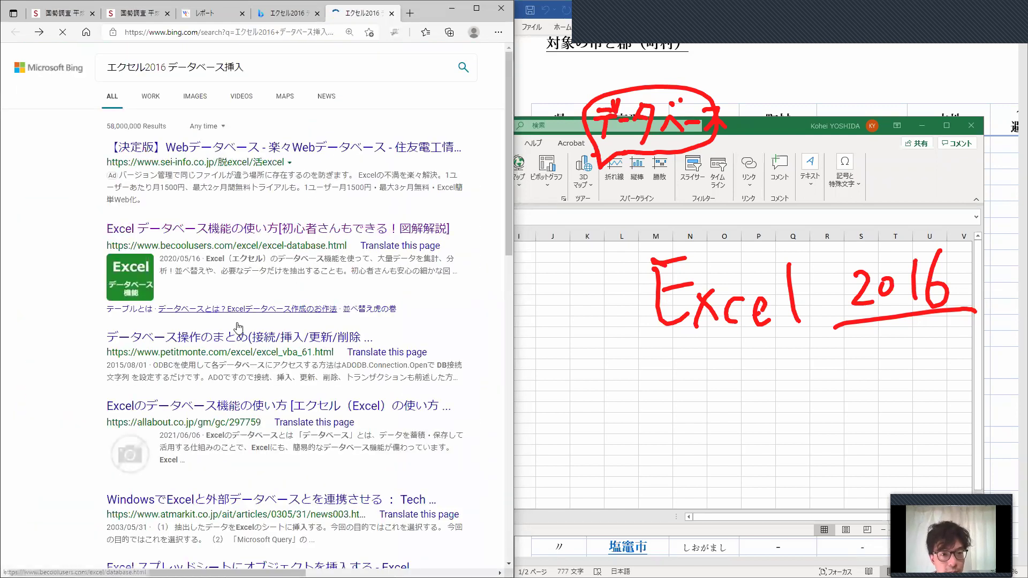
{"action": "scroll", "coordinate": [185, 349], "scroll_direction": "down", "scroll_amount": 3}
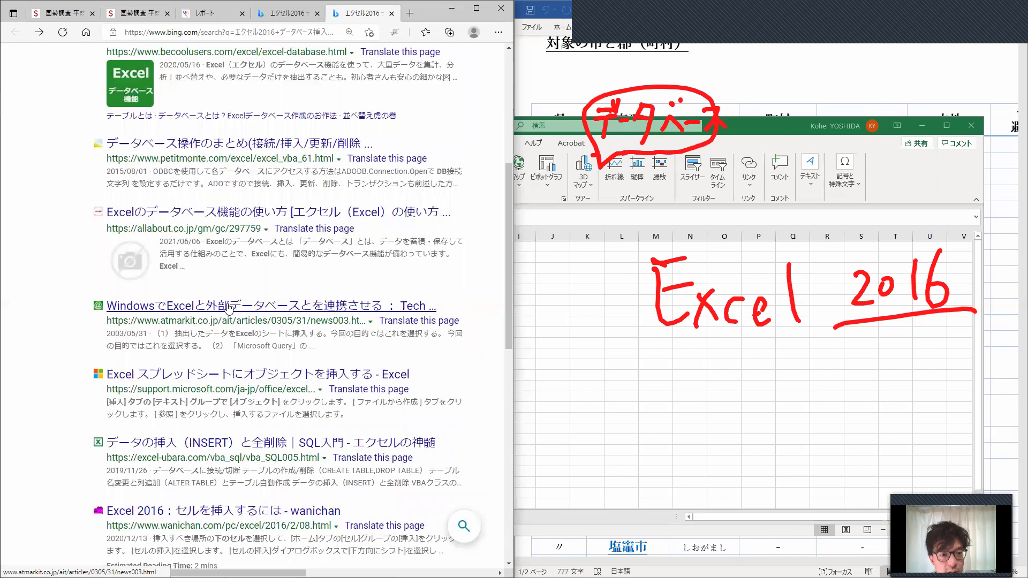
{"action": "scroll", "coordinate": [229, 308], "scroll_direction": "up", "scroll_amount": 5}
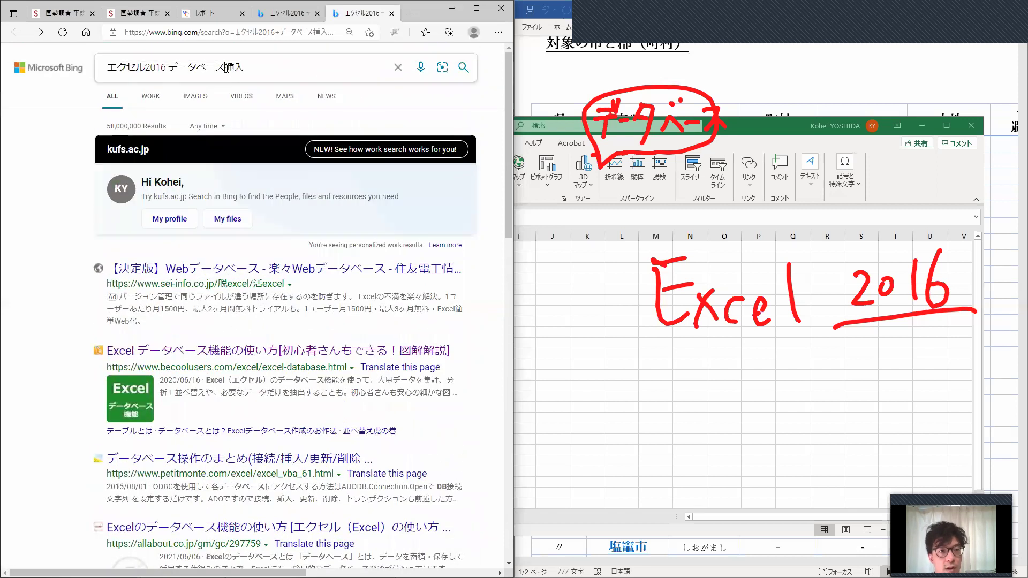
{"action": "left_click", "coordinate": [227, 68]}
{"action": "type", "text": "読み込み"}
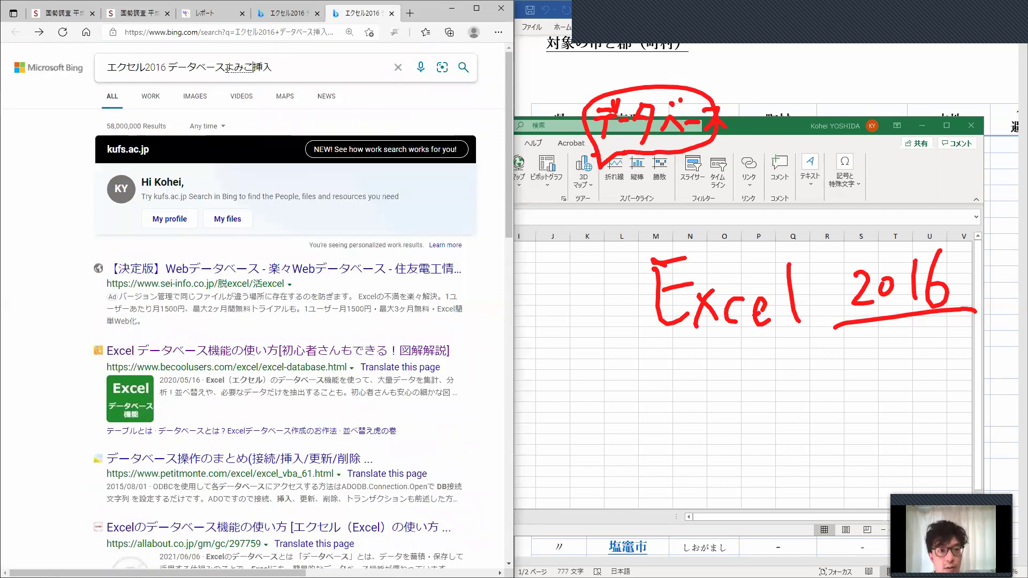
{"action": "key", "text": "Delete"}
{"action": "key", "text": "Delete"}
{"action": "key", "text": "Return"}
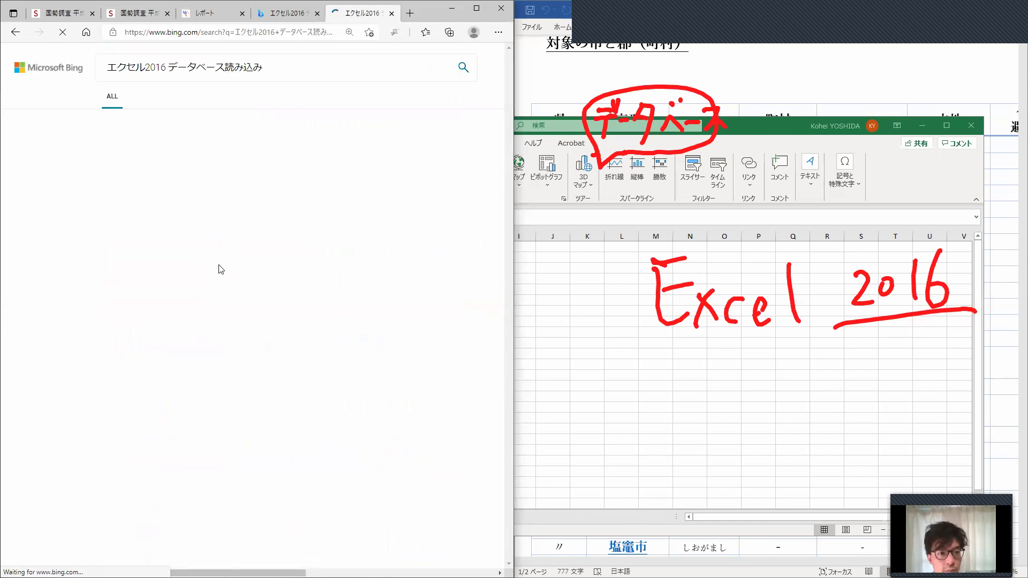
{"action": "scroll", "coordinate": [80, 322], "scroll_direction": "down", "scroll_amount": 3}
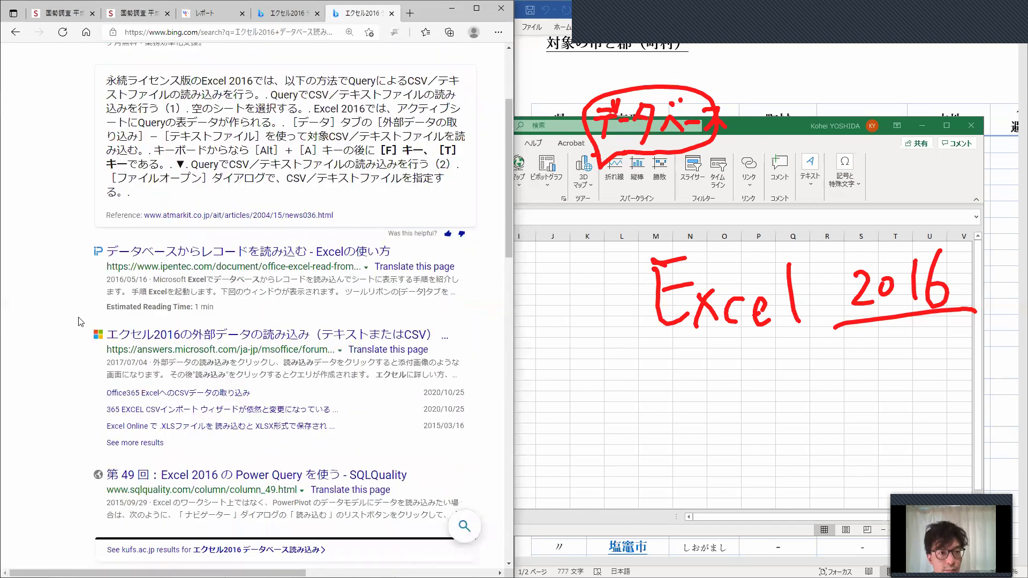
{"action": "scroll", "coordinate": [78, 322], "scroll_direction": "up", "scroll_amount": 4}
{"action": "scroll", "coordinate": [144, 337], "scroll_direction": "down", "scroll_amount": 5}
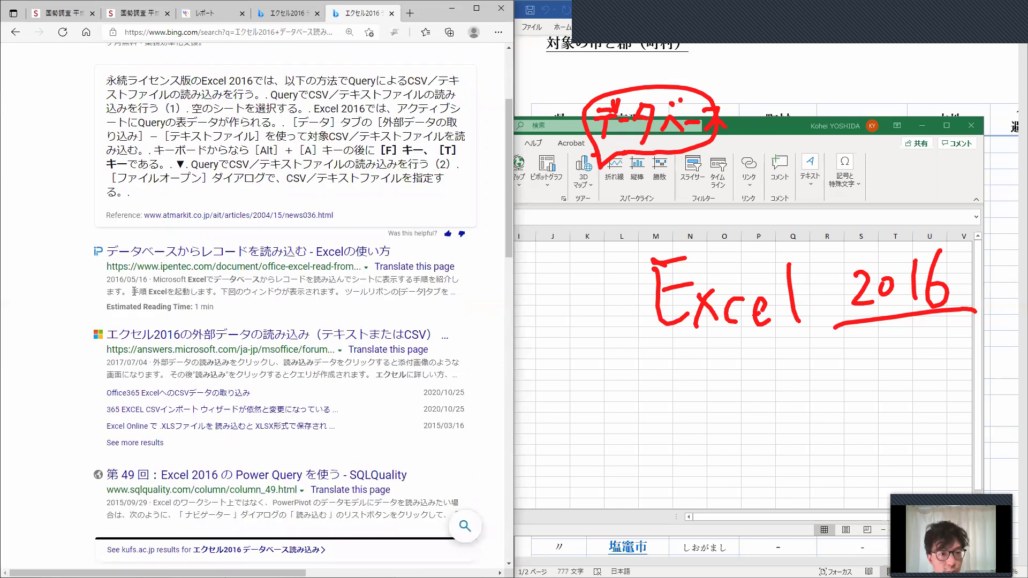
- Open the Microsoft community thread on Excel 2016 importing external text or CSV data, examine it, and return to the search results
{"action": "left_click", "coordinate": [143, 337]}
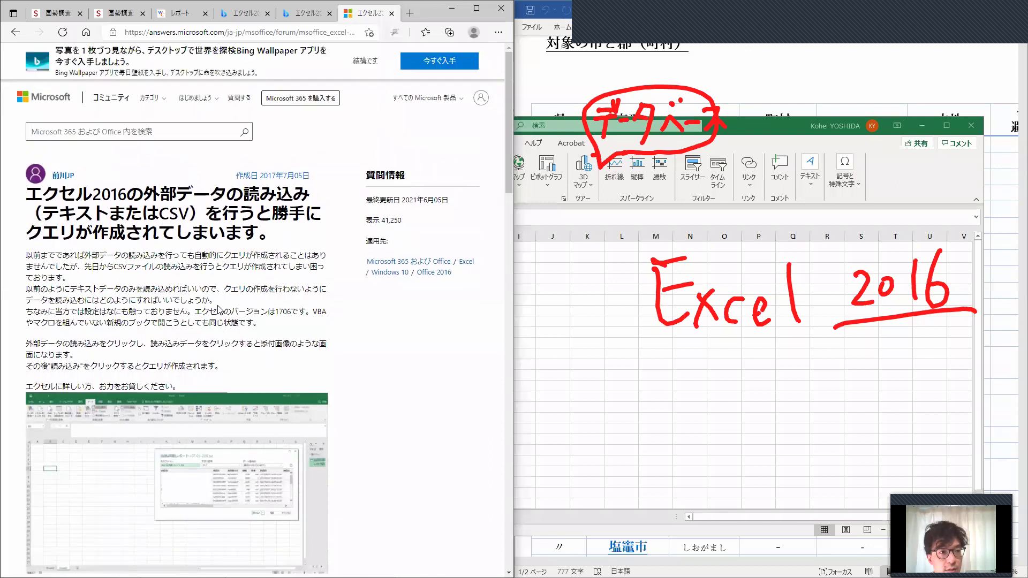
{"action": "scroll", "coordinate": [218, 309], "scroll_direction": "down", "scroll_amount": 9}
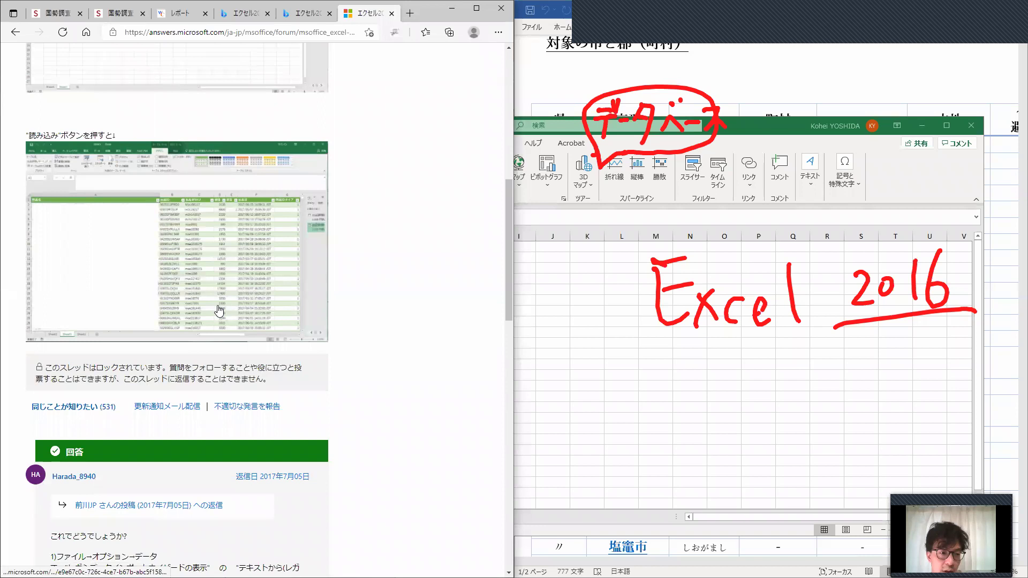
{"action": "scroll", "coordinate": [219, 311], "scroll_direction": "up", "scroll_amount": 10}
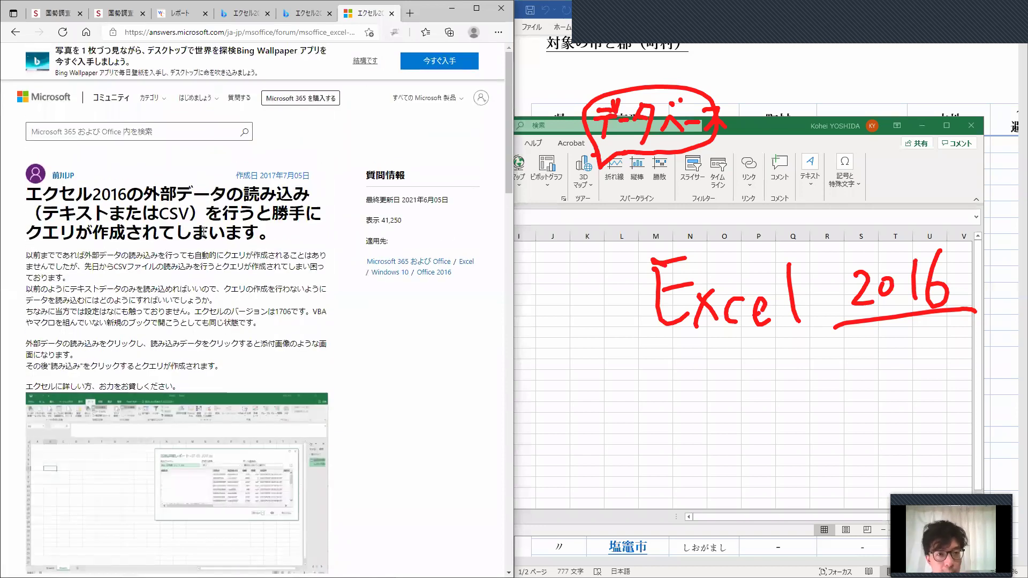
{"action": "left_click", "coordinate": [15, 32]}
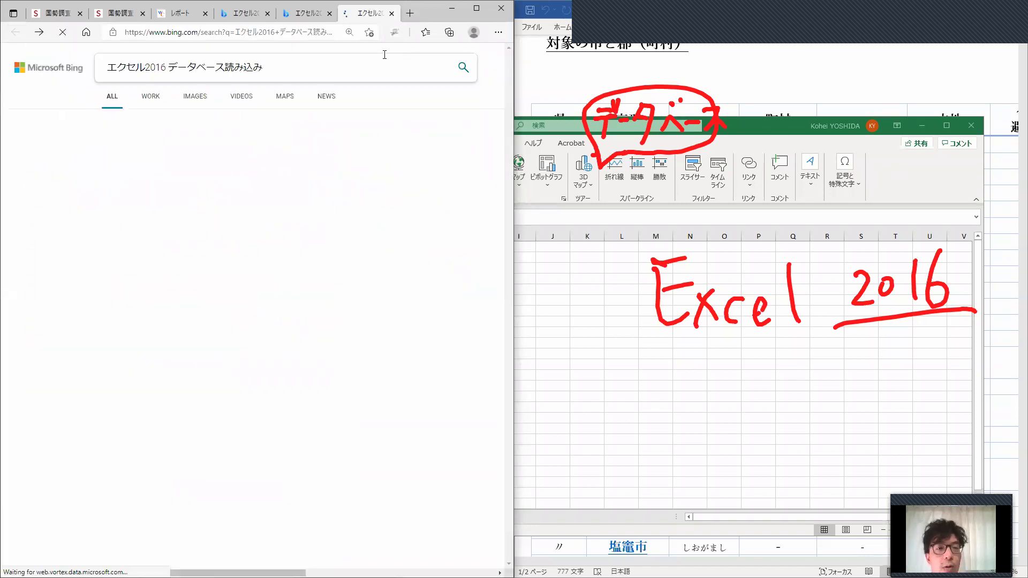
- Minimize the Edge, Downloads folder and Excel windows
{"action": "left_click", "coordinate": [449, 8]}
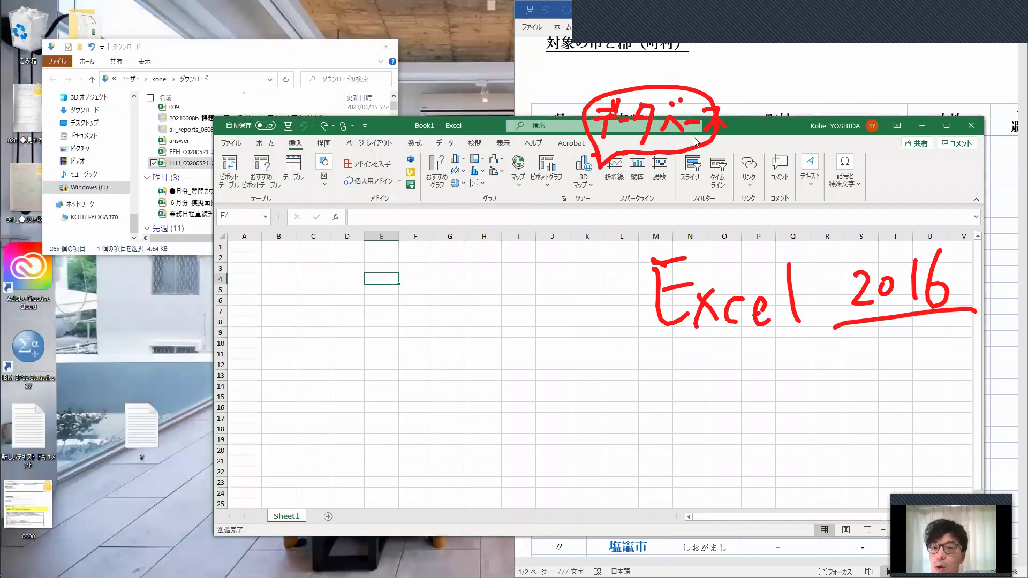
{"action": "left_click", "coordinate": [337, 47]}
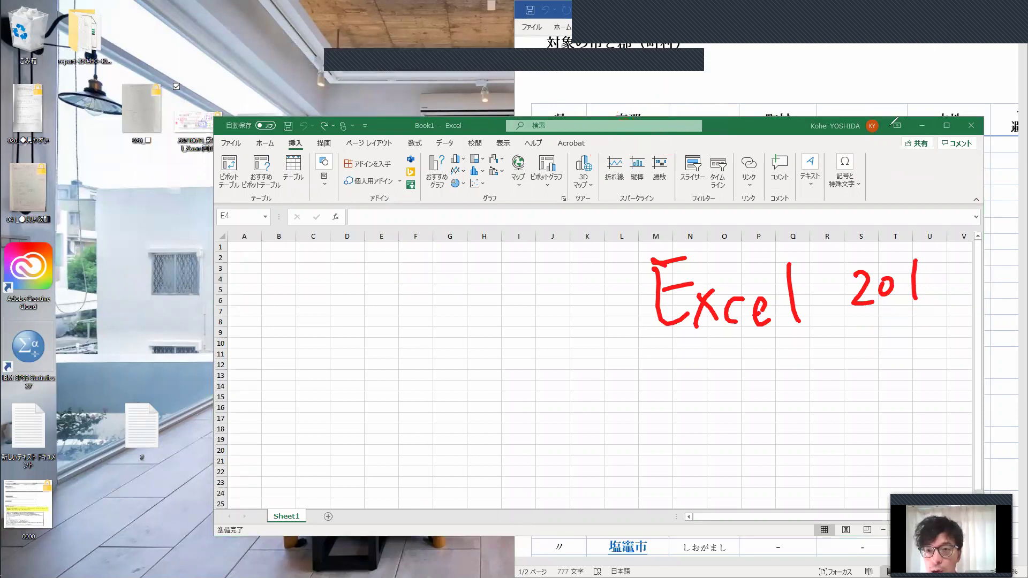
{"action": "left_click", "coordinate": [922, 131]}
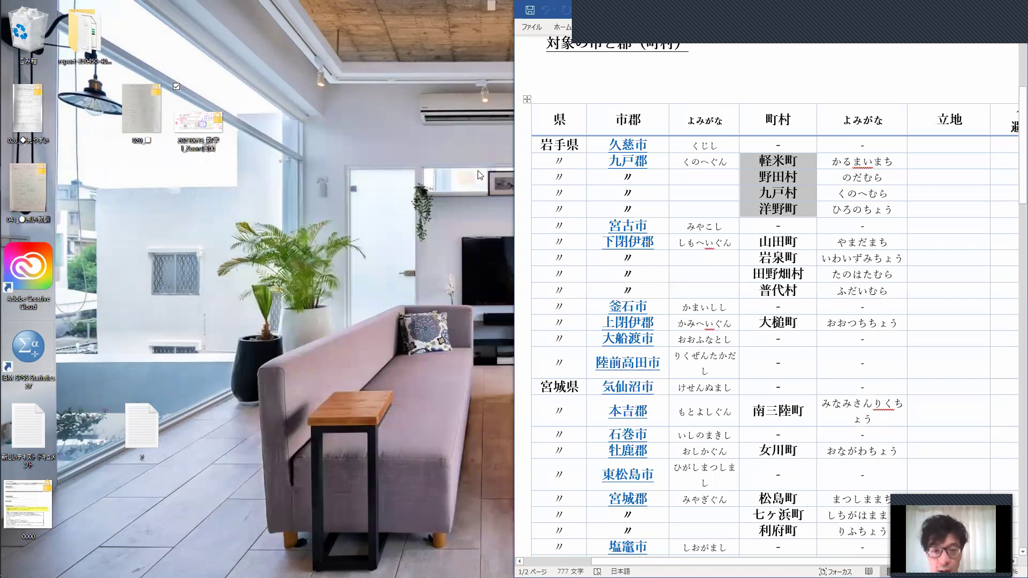
- Switch back to the Edge browser and close its three Bing search tabs
{"action": "key", "text": "alt+Tab"}
{"action": "key", "text": "Tab"}
{"action": "key", "text": "Tab"}
{"action": "key", "text": "Tab"}
{"action": "key", "text": "Tab"}
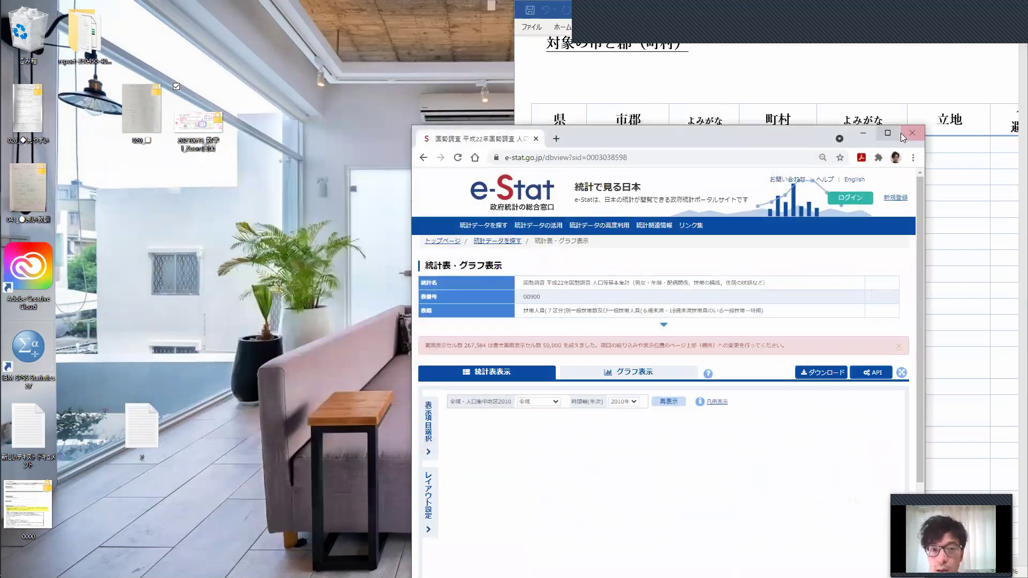
{"action": "key", "text": "alt+Tab"}
{"action": "key", "text": "Tab"}
{"action": "key", "text": "Tab"}
{"action": "key", "text": "Tab"}
{"action": "key", "text": "Tab"}
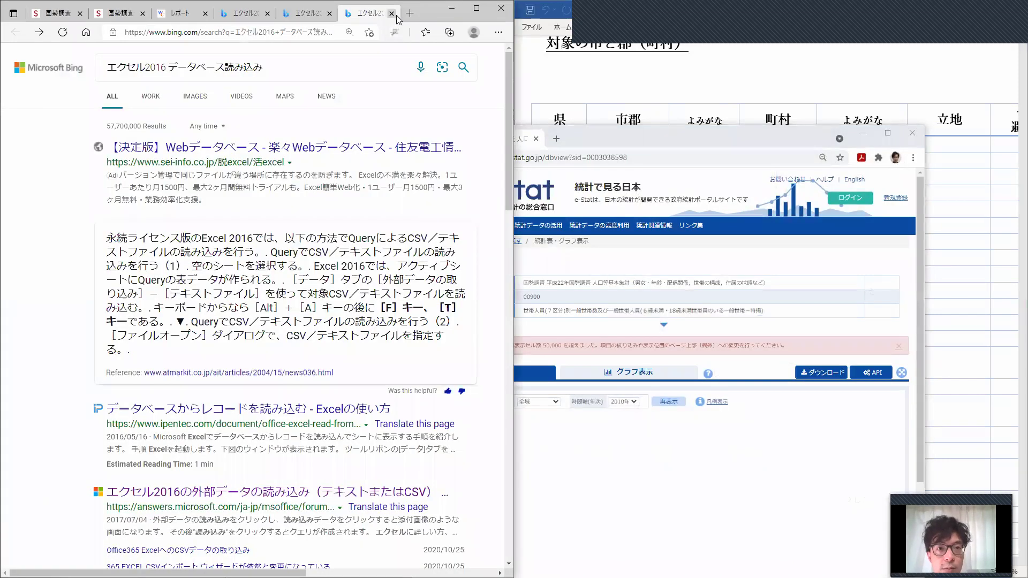
{"action": "left_click", "coordinate": [392, 14]}
{"action": "left_click", "coordinate": [391, 13]}
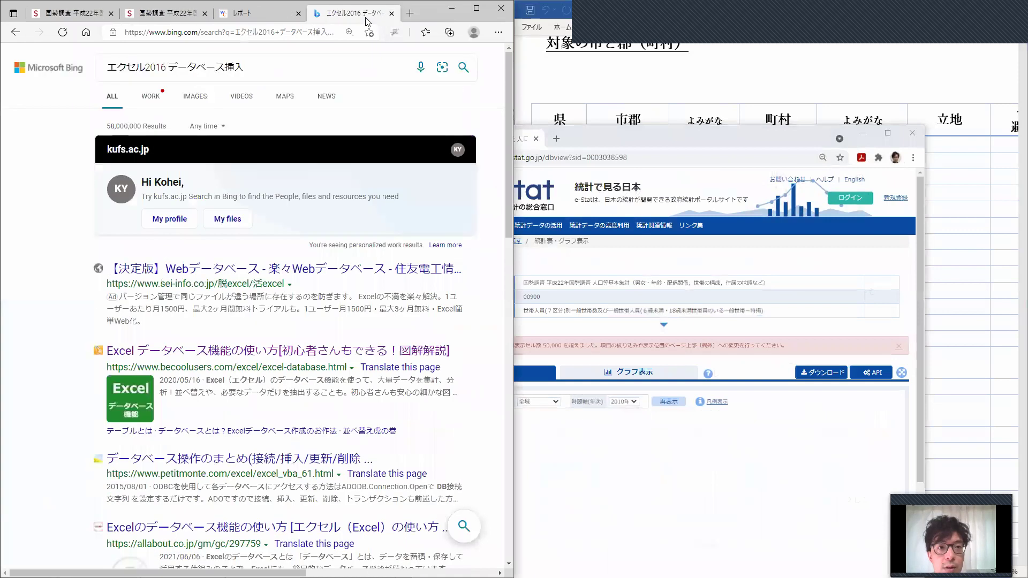
{"action": "left_click", "coordinate": [392, 13]}
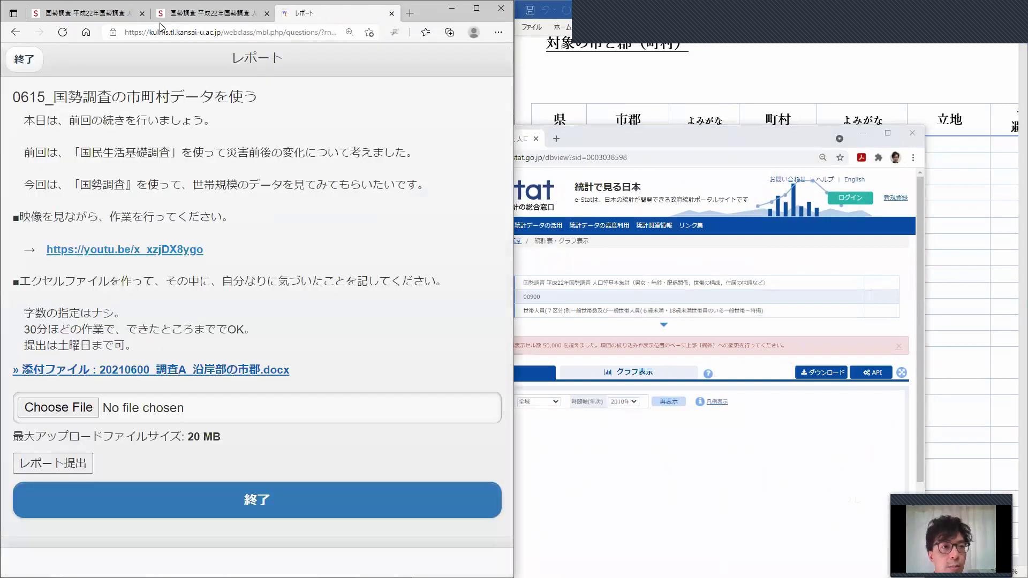
- Select the entire household table on the first e-Stat page, from its header through the 洋野町 row, and copy it
{"action": "left_click", "coordinate": [124, 15]}
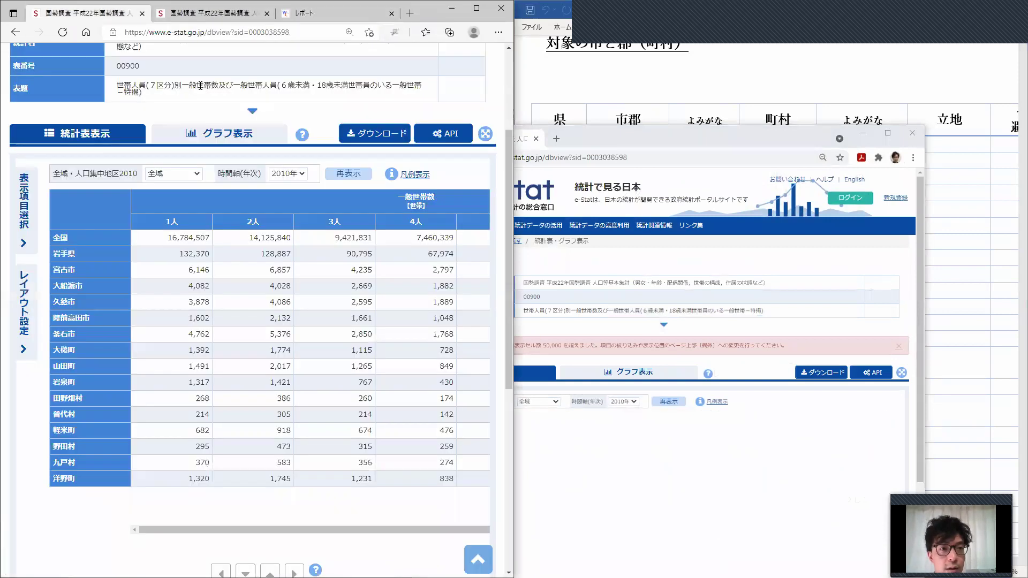
{"action": "left_click_drag", "start_coordinate": [67, 202], "coordinate": [204, 313]}
{"action": "left_click", "coordinate": [460, 478]}
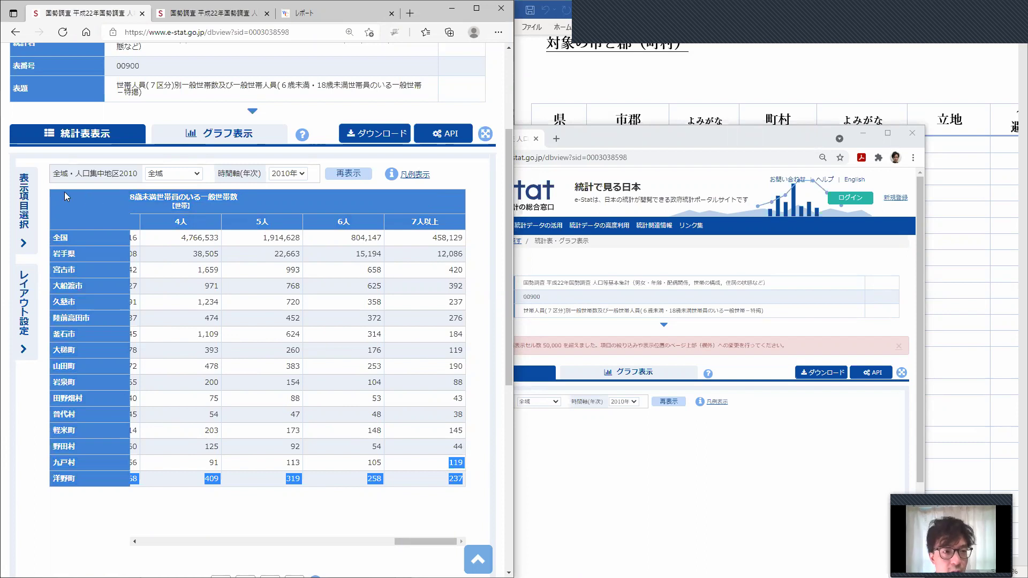
{"action": "left_click_drag", "start_coordinate": [65, 197], "coordinate": [64, 201]}
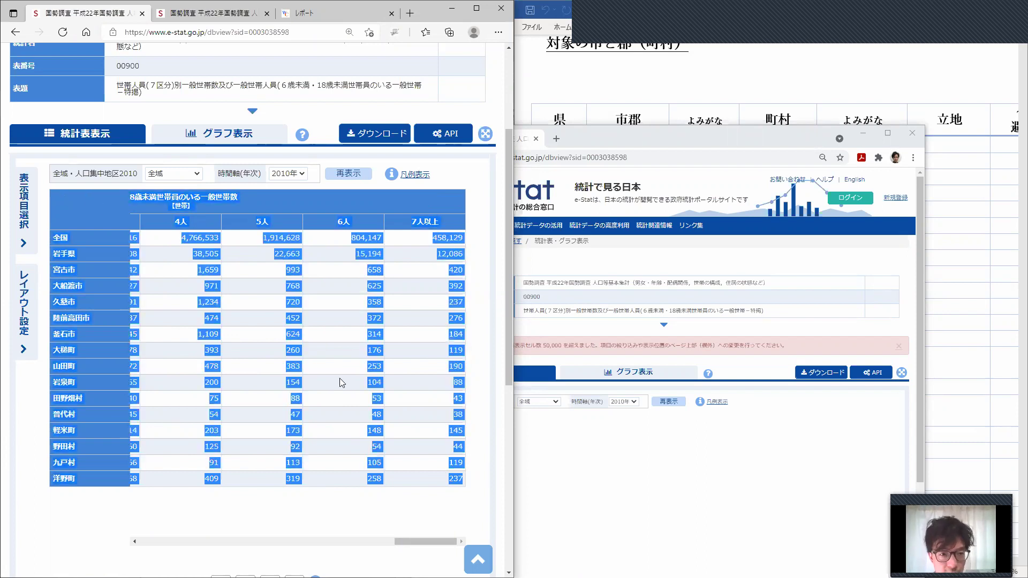
{"action": "right_click", "coordinate": [291, 256]}
{"action": "left_click", "coordinate": [321, 267]}
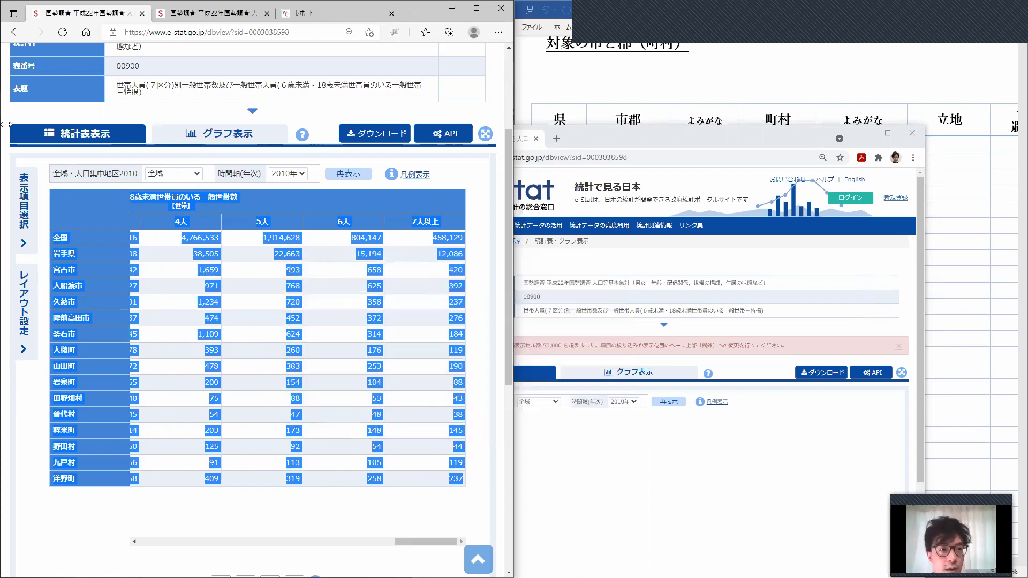
- Switch to Excel's Book1 and paste the copied e-Stat table at cell B3 using the destination formatting
{"action": "key", "text": "super"}
{"action": "left_click", "coordinate": [40, 227]}
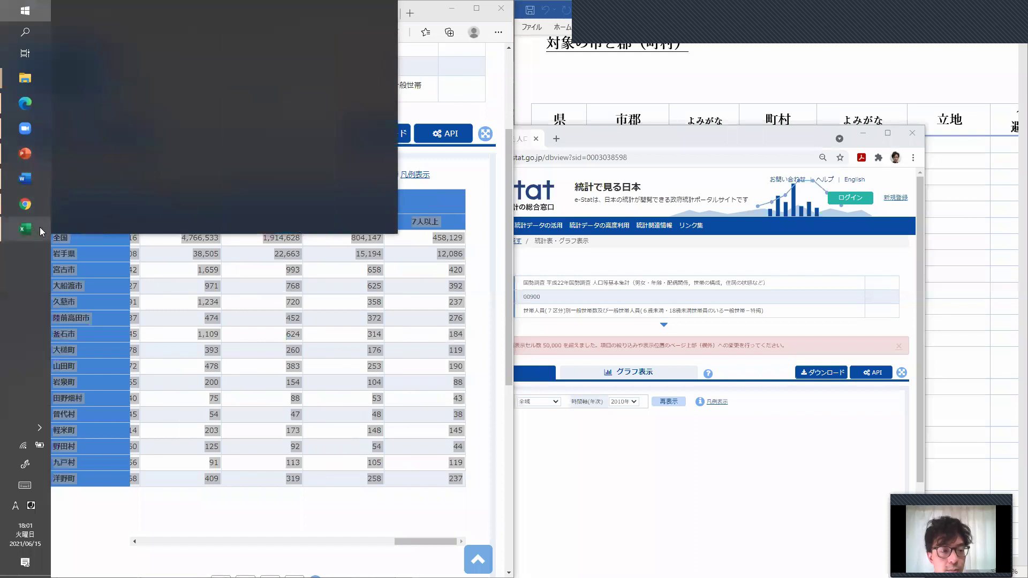
{"action": "right_click", "coordinate": [291, 267]}
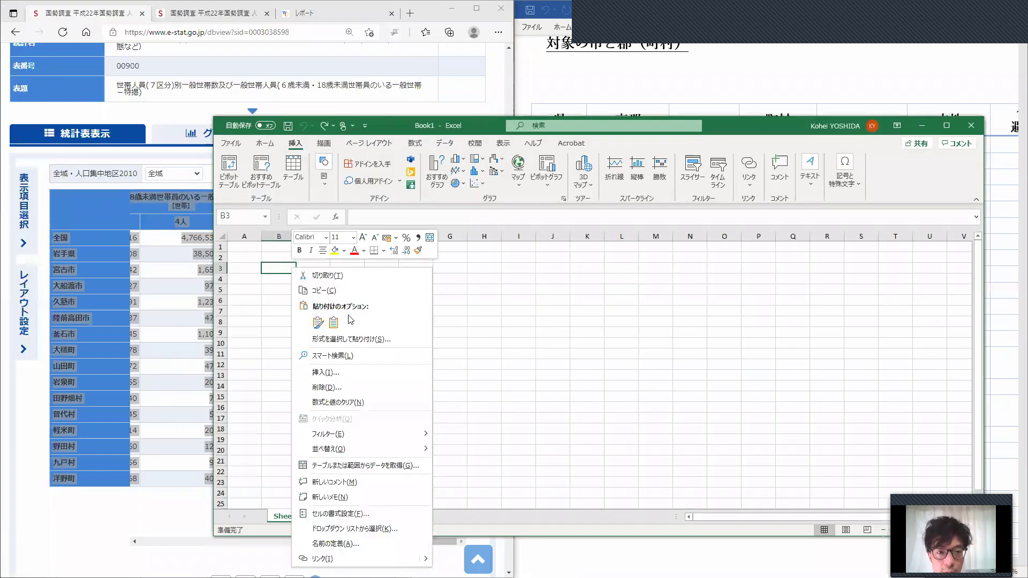
{"action": "left_click", "coordinate": [337, 326]}
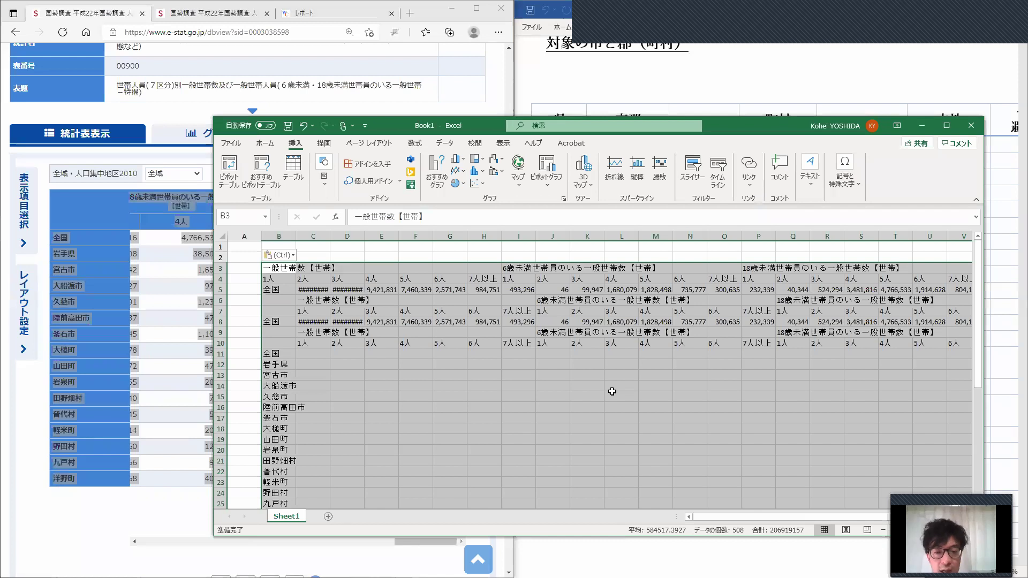
{"action": "left_click", "coordinate": [612, 391]}
{"action": "left_click", "coordinate": [565, 355]}
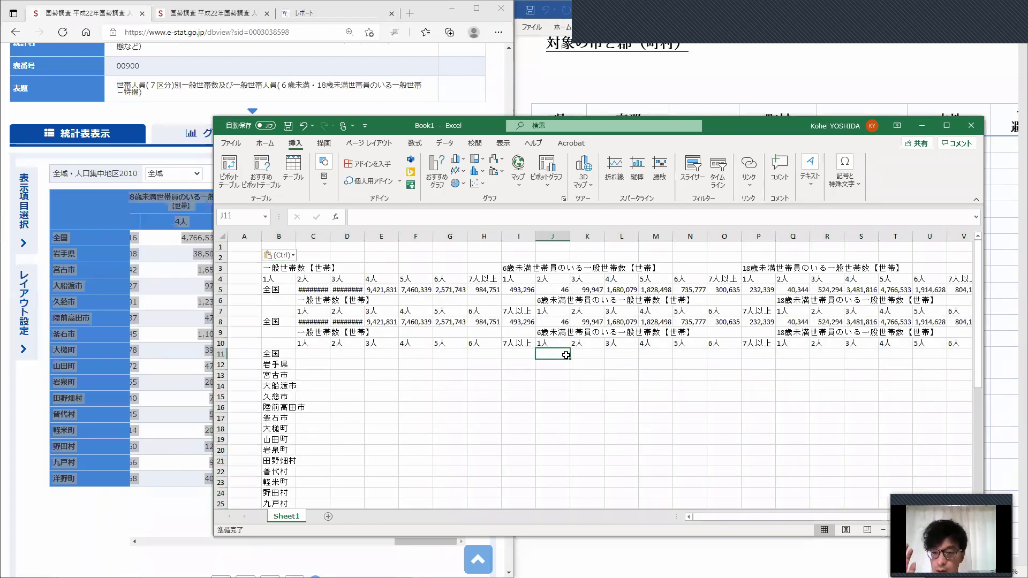
- Minimize the Excel and Edge windows and reposition the Chrome window showing the e-Stat page
{"action": "left_click", "coordinate": [916, 127]}
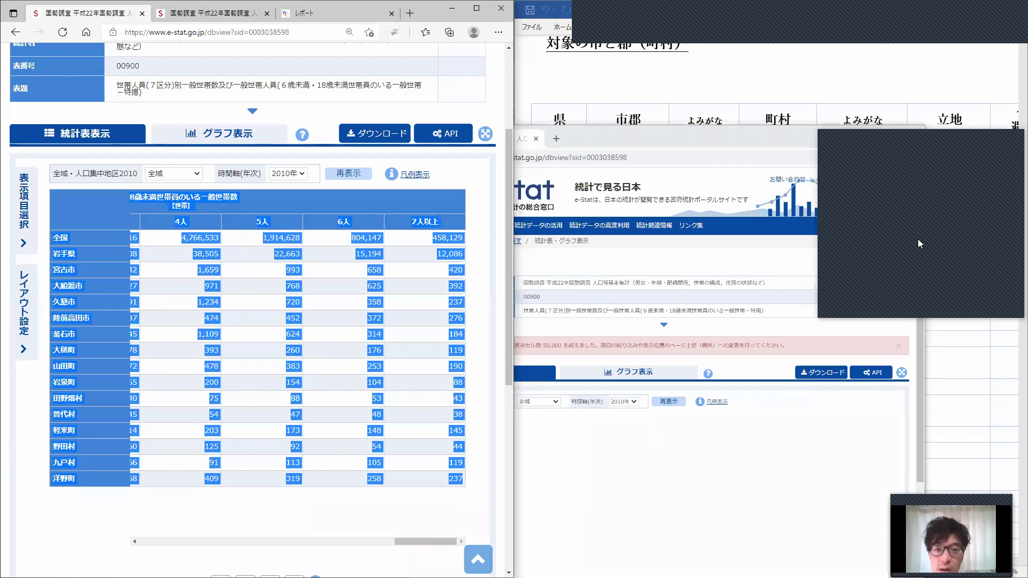
{"action": "left_click", "coordinate": [491, 180]}
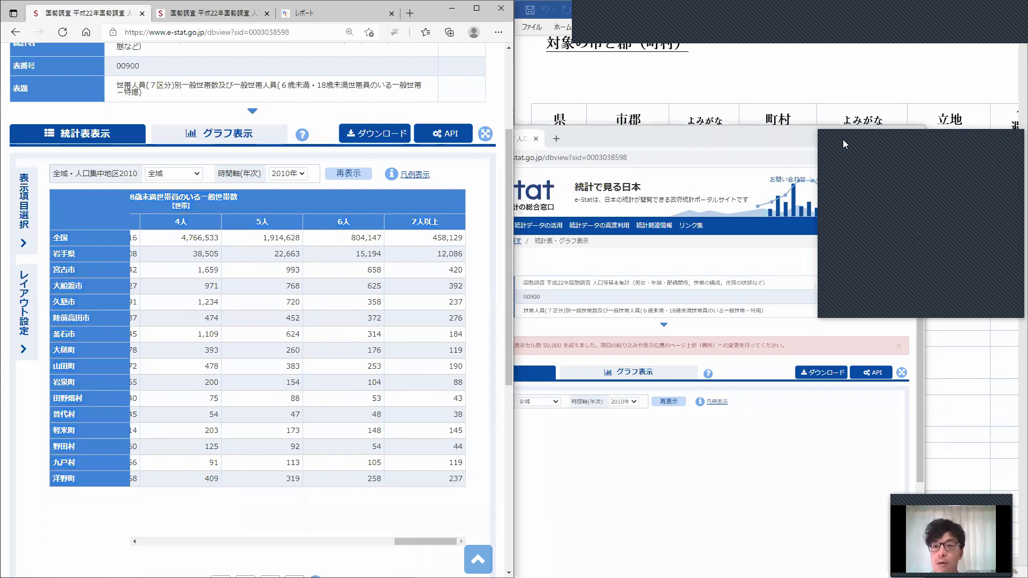
{"action": "left_click", "coordinate": [869, 137]}
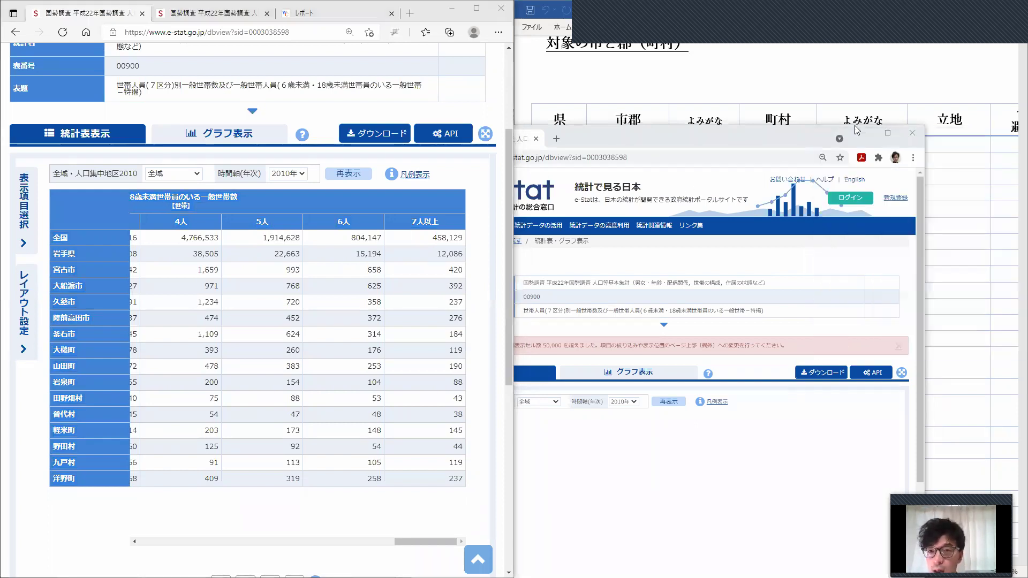
{"action": "left_click", "coordinate": [771, 134]}
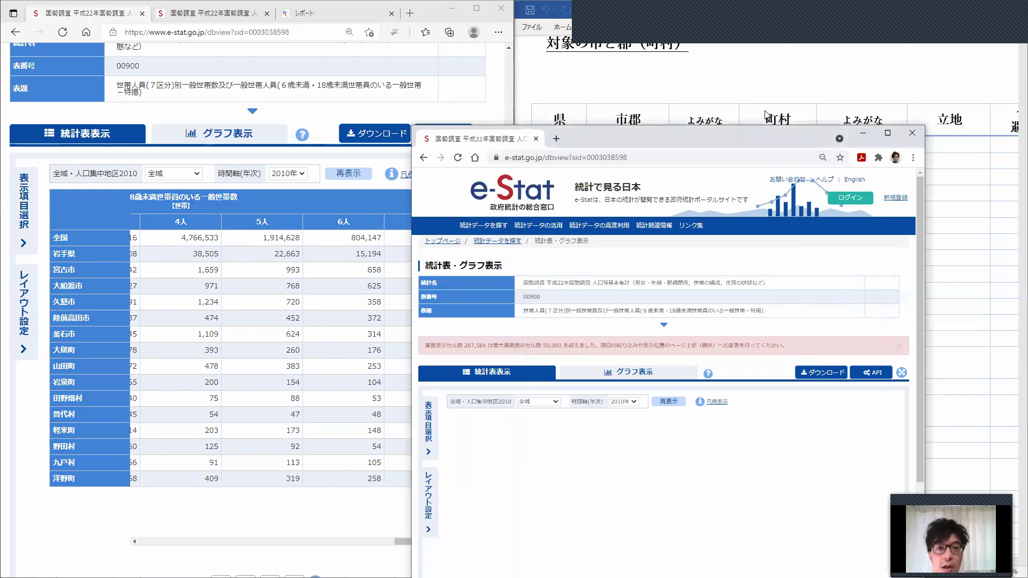
{"action": "left_click_drag", "start_coordinate": [714, 140], "coordinate": [624, 75]}
{"action": "left_click", "coordinate": [450, 13]}
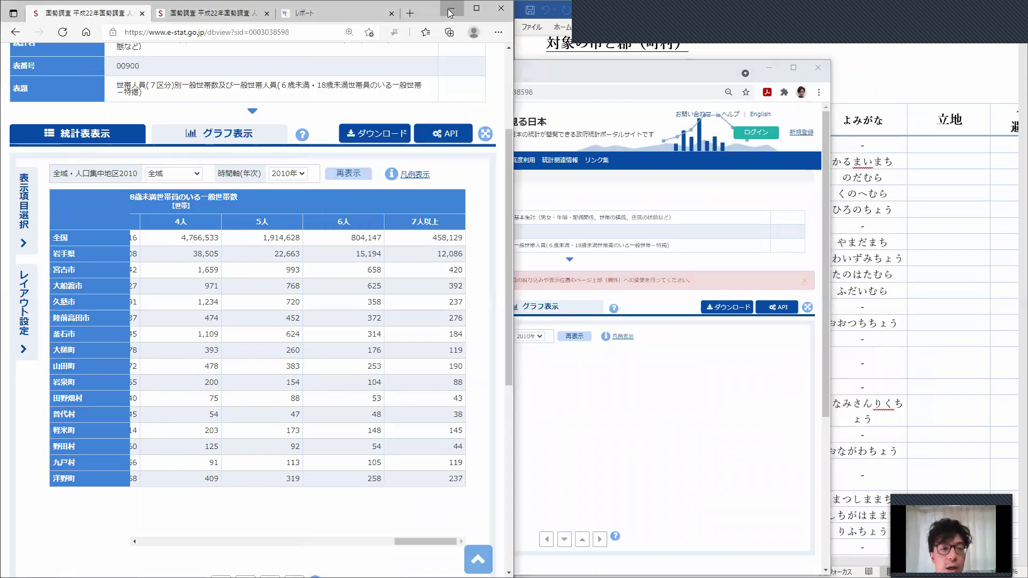
{"action": "left_click", "coordinate": [450, 13]}
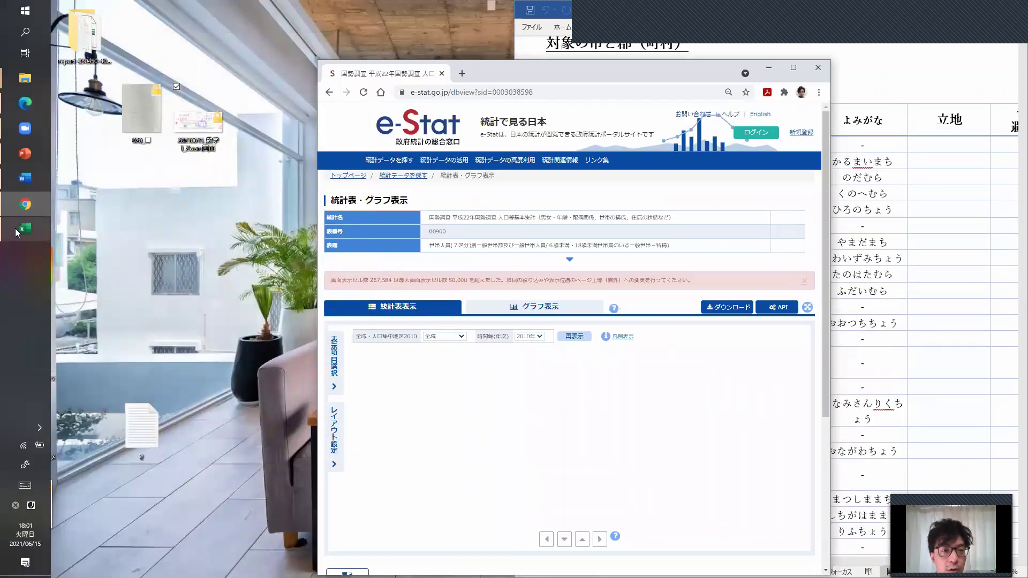
- Switch to Excel, open the recent workbook 20210600_調査A_2010-2015国調, and close Book1 without saving
{"action": "left_click", "coordinate": [16, 231]}
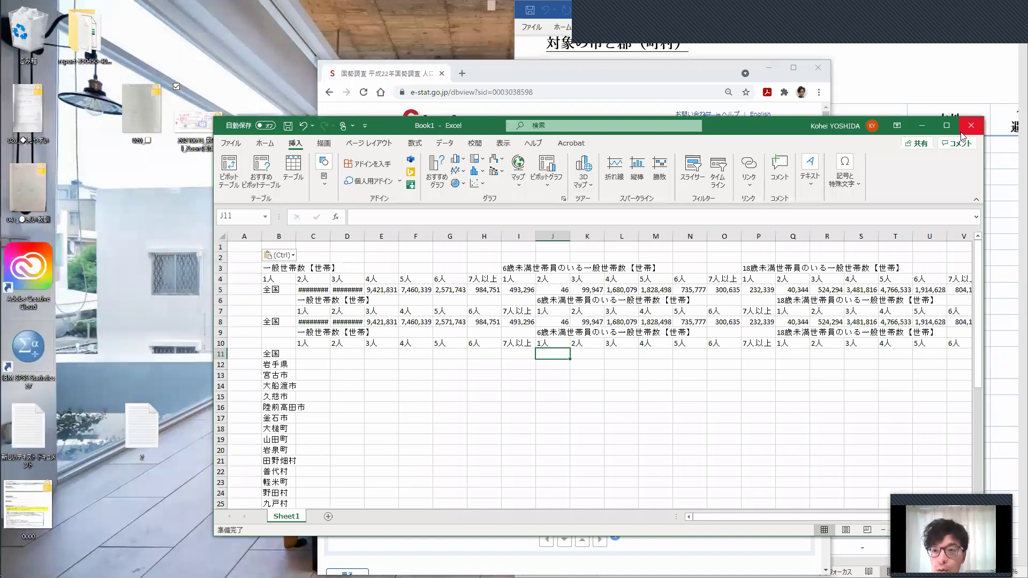
{"action": "left_click", "coordinate": [231, 143]}
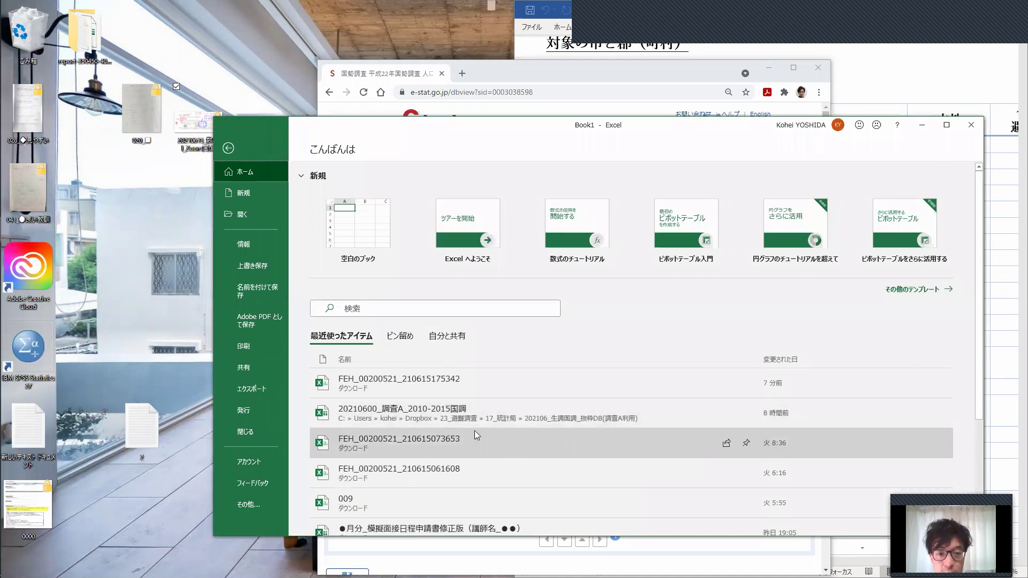
{"action": "left_click", "coordinate": [451, 420]}
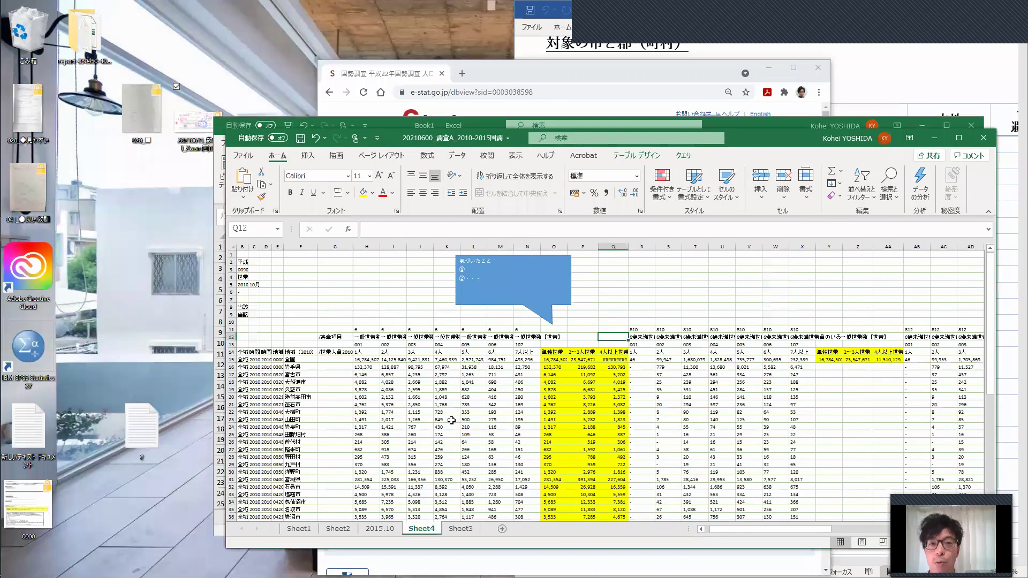
{"action": "left_click", "coordinate": [970, 126]}
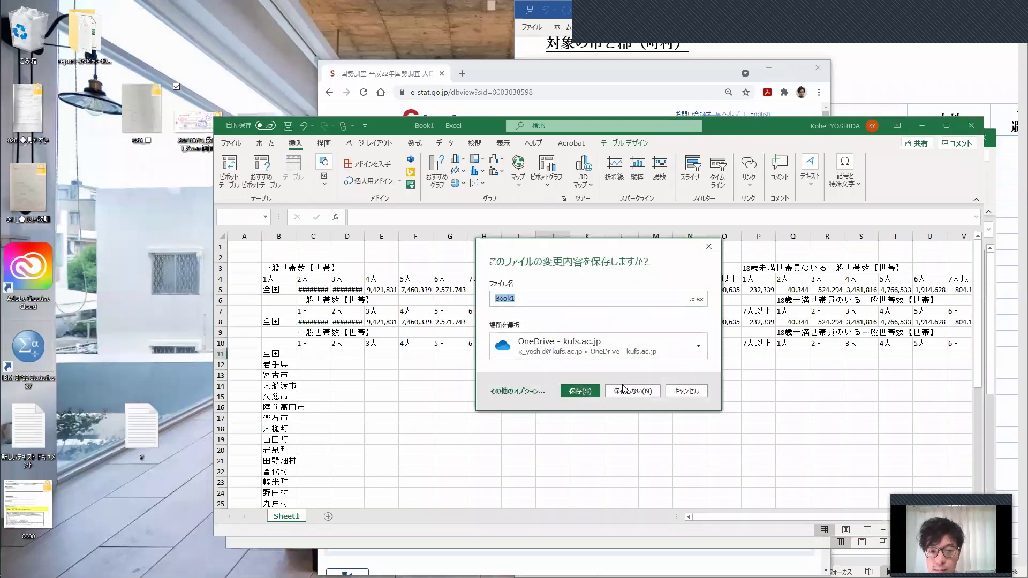
{"action": "left_click", "coordinate": [623, 390]}
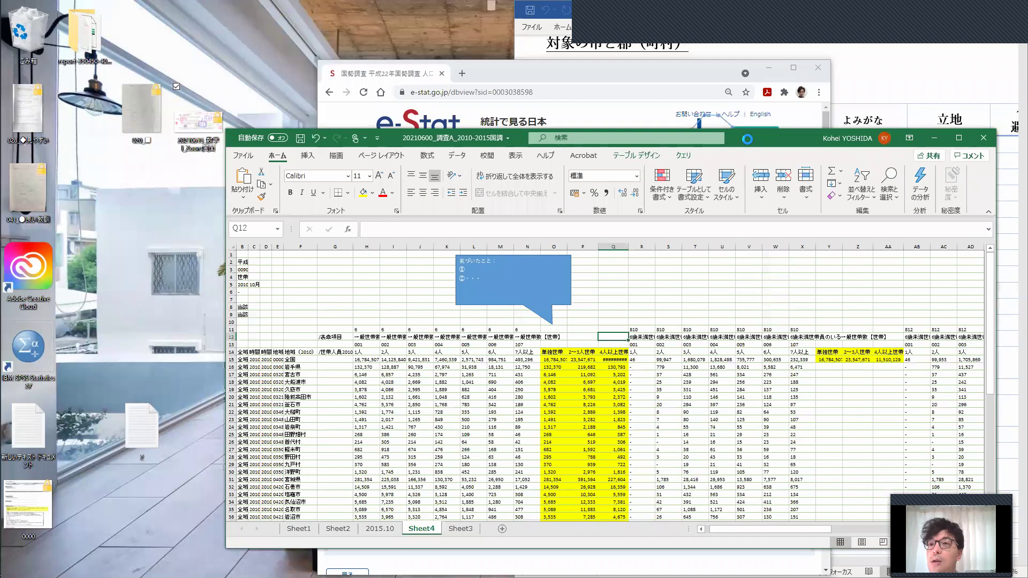
- Collapse the ribbon, maximize the workbook window, and look through the municipal household data on Sheet4
{"action": "left_click_drag", "start_coordinate": [749, 139], "coordinate": [653, 101]}
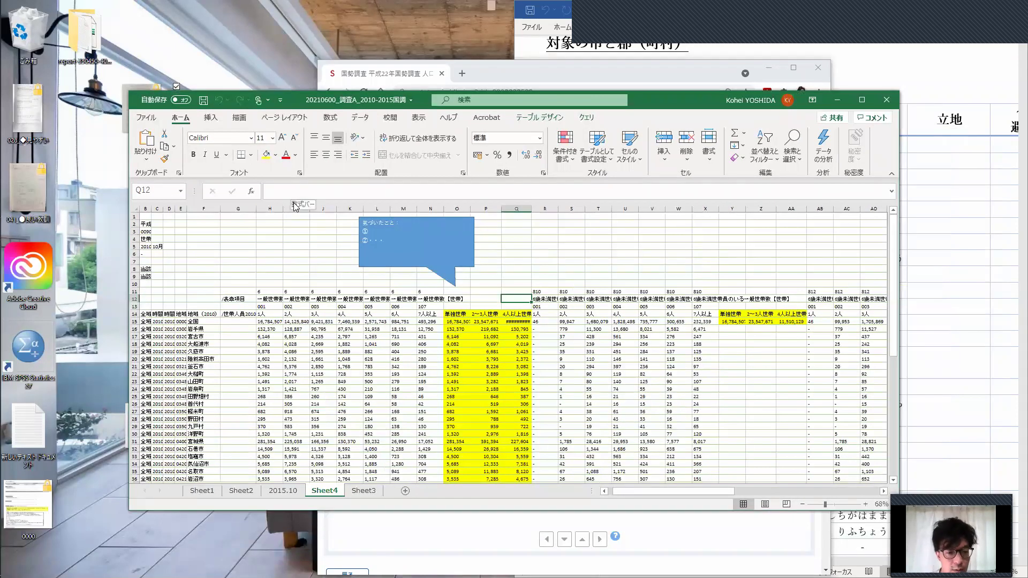
{"action": "key", "text": "ctrl+F1"}
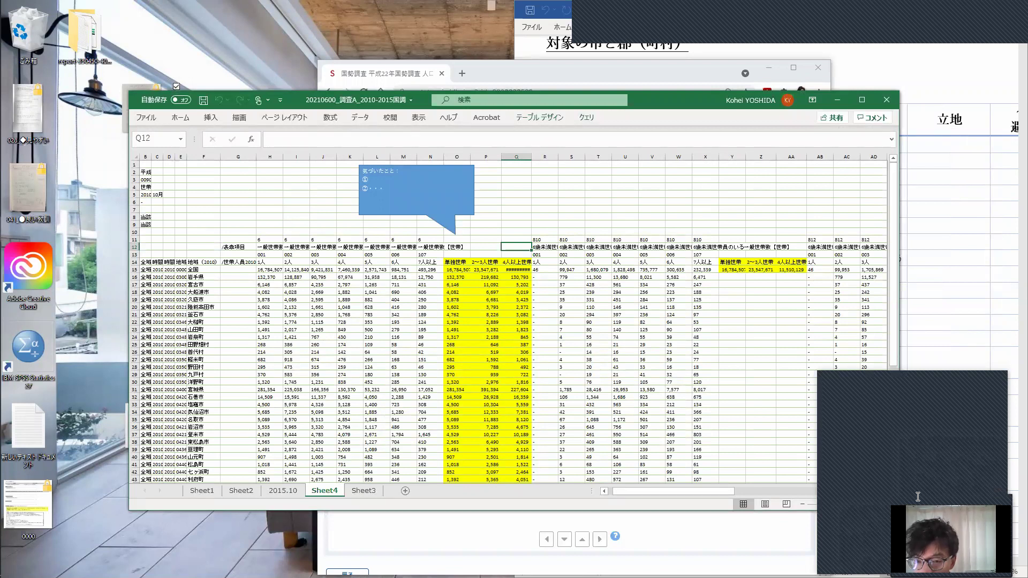
{"action": "left_click", "coordinate": [446, 218]}
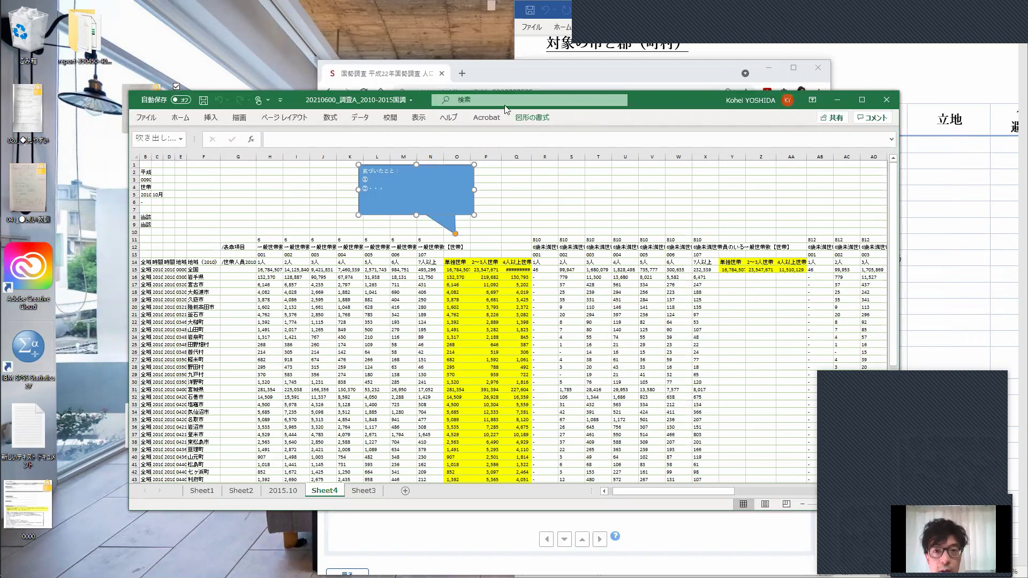
{"action": "double_click", "coordinate": [653, 100]}
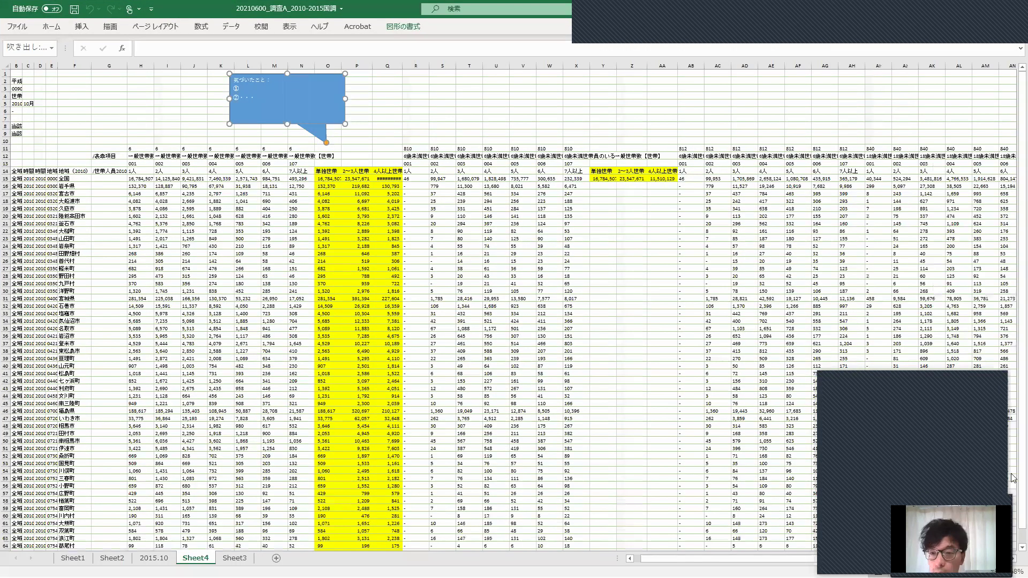
{"action": "scroll", "coordinate": [146, 212], "scroll_direction": "down", "scroll_amount": 1}
{"action": "scroll", "coordinate": [146, 212], "scroll_direction": "down", "scroll_amount": 5}
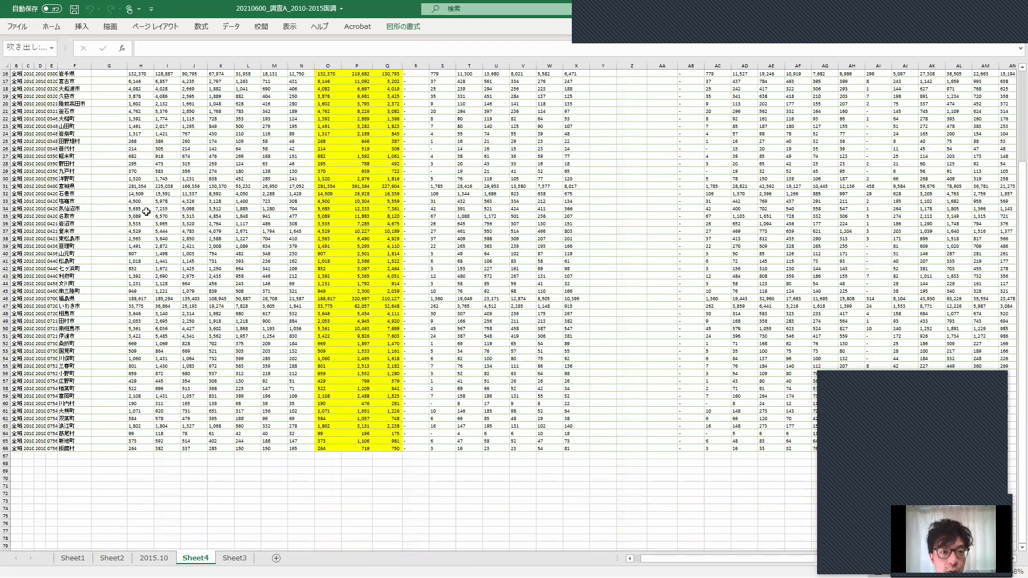
- Examine the household-size headings in H12:N12 and the highlighted 単独世帯 column on Sheet4
{"action": "scroll", "coordinate": [146, 212], "scroll_direction": "up", "scroll_amount": 5}
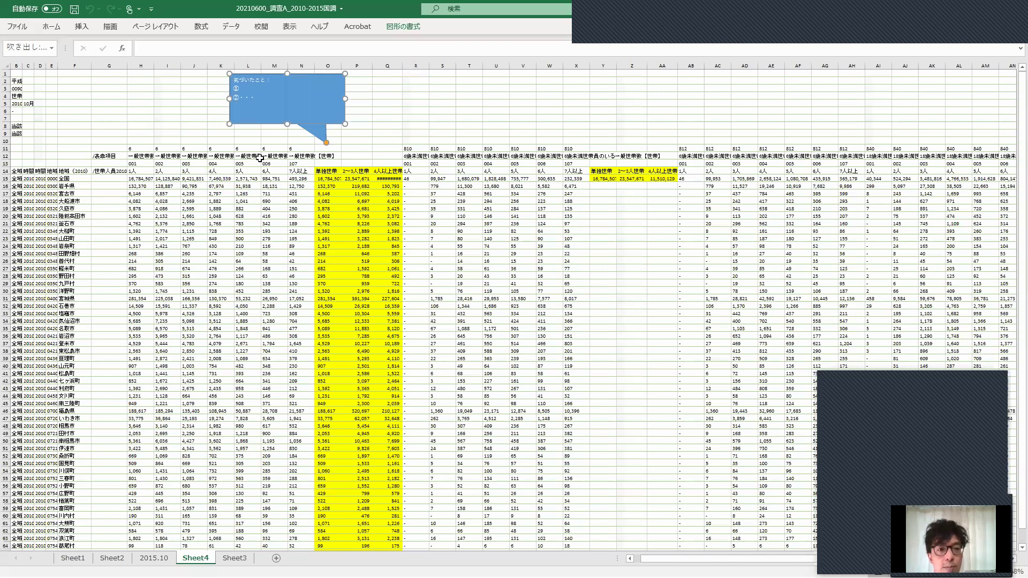
{"action": "left_click_drag", "start_coordinate": [297, 159], "coordinate": [141, 157]}
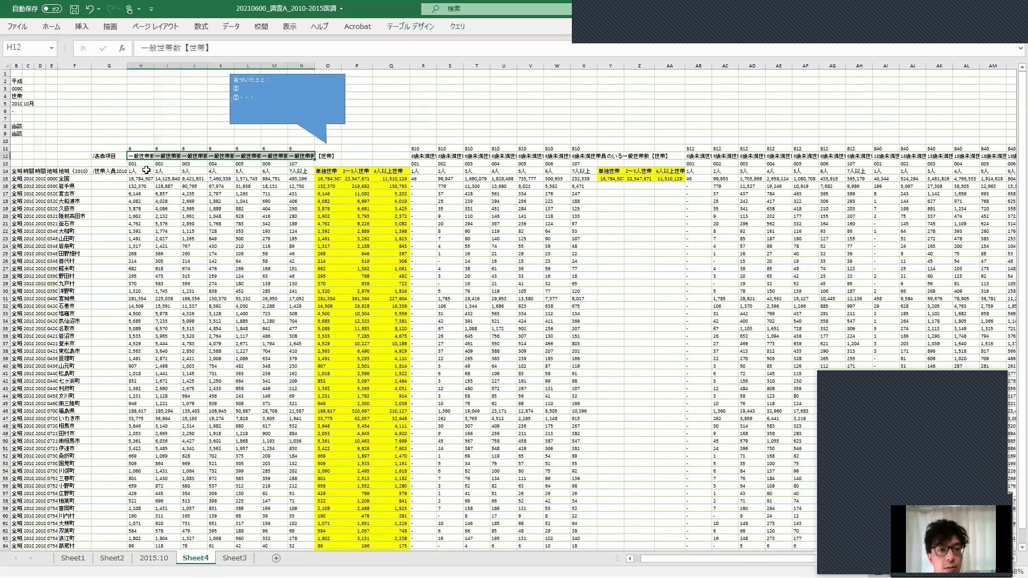
{"action": "left_click", "coordinate": [335, 171]}
{"action": "left_click_drag", "start_coordinate": [131, 171], "coordinate": [364, 345]}
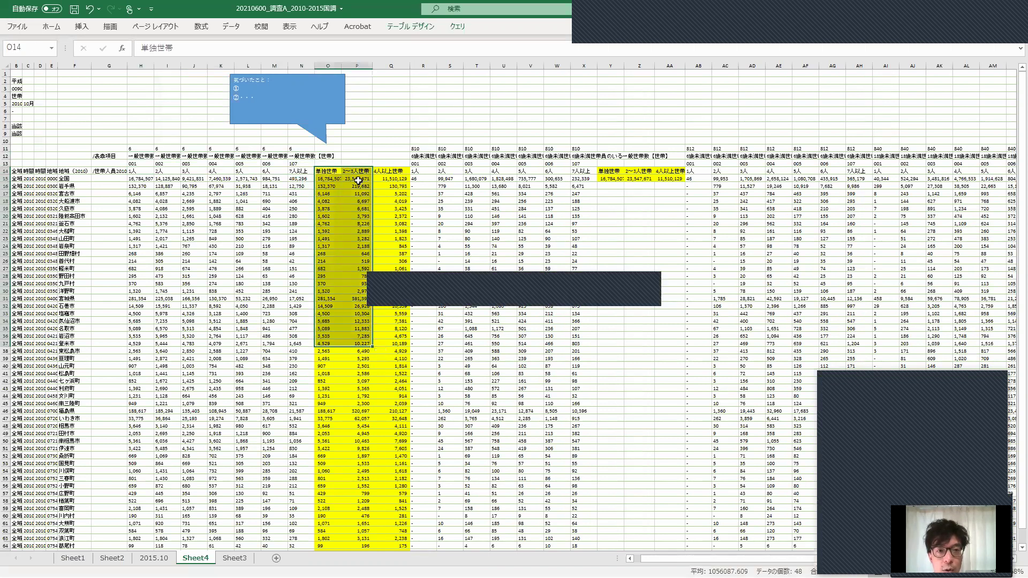
{"action": "key", "text": "shift+Left"}
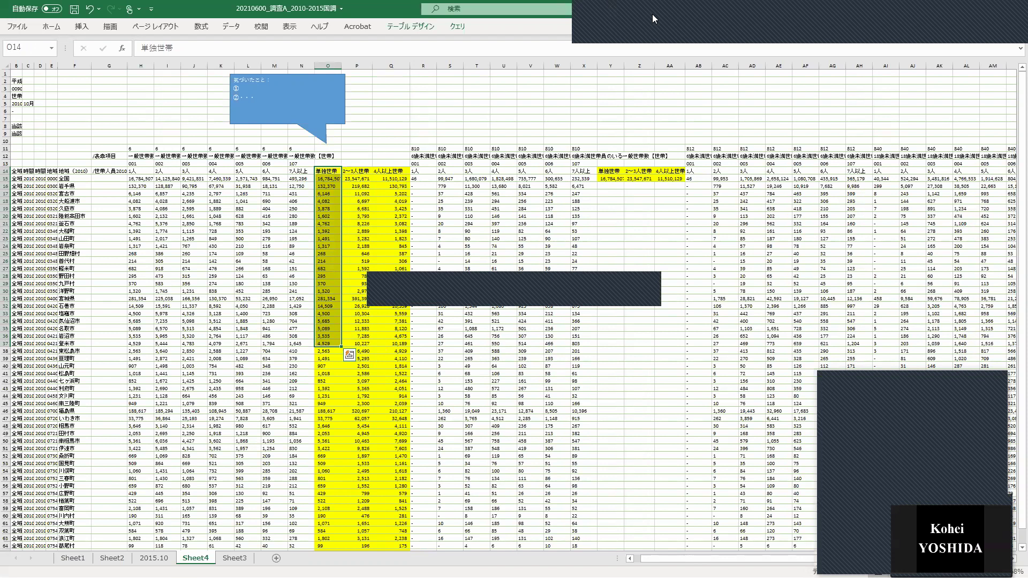
{"action": "left_click", "coordinate": [793, 34]}
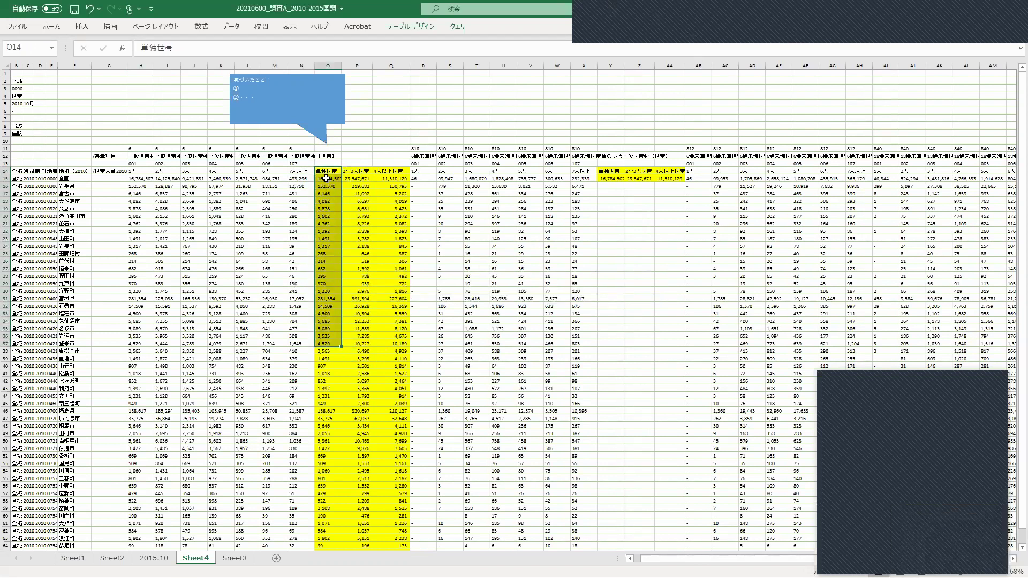
{"action": "left_click", "coordinate": [767, 18]}
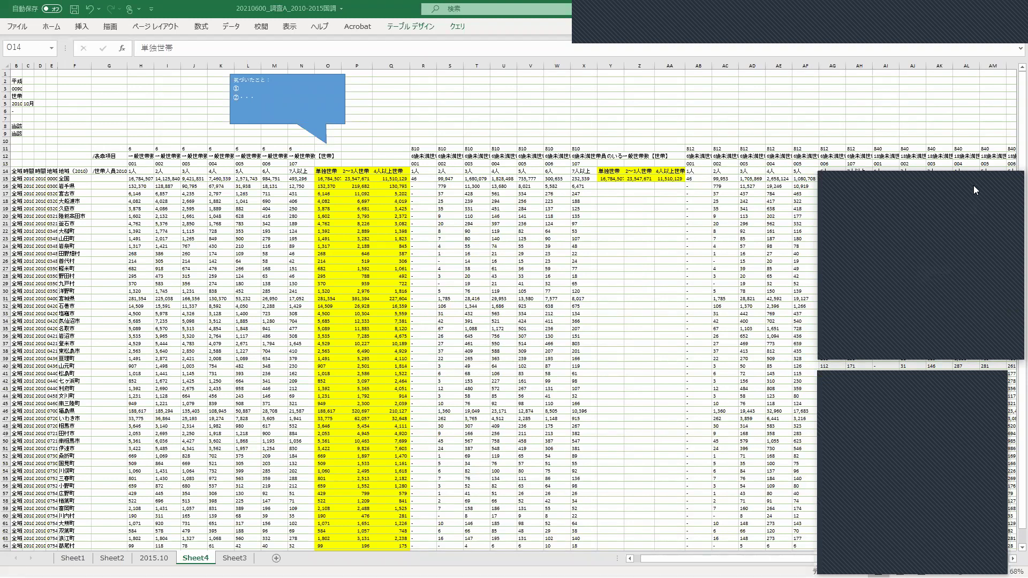
- Examine the highlighted 2～3人世帯 and 4人以上世帯 columns alongside the 単独世帯 column
{"action": "mouse_move", "coordinate": [326, 343]}
{"action": "left_mouse_down"}
{"action": "mouse_move", "coordinate": [323, 177]}
{"action": "mouse_move", "coordinate": [354, 180]}
{"action": "mouse_move", "coordinate": [356, 328]}
{"action": "left_mouse_up"}
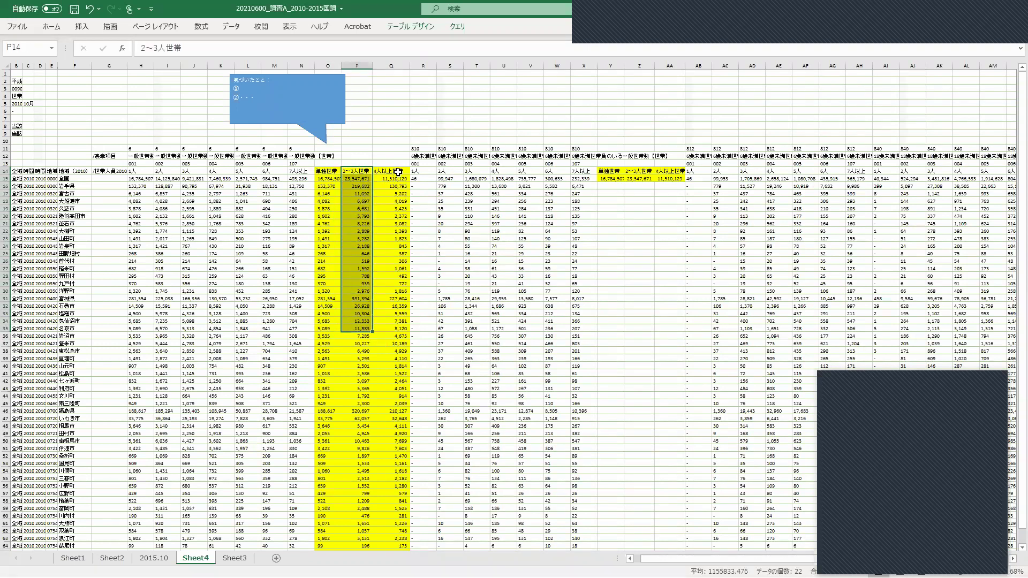
{"action": "left_click_drag", "start_coordinate": [391, 225], "coordinate": [397, 311]}
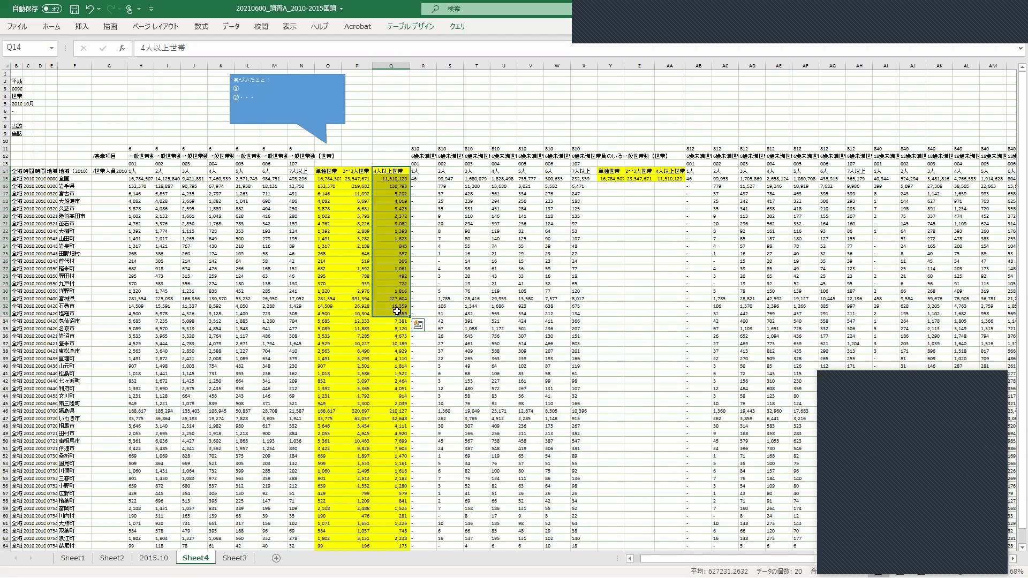
{"action": "key", "text": "shift+Left"}
{"action": "key", "text": "shift+Left"}
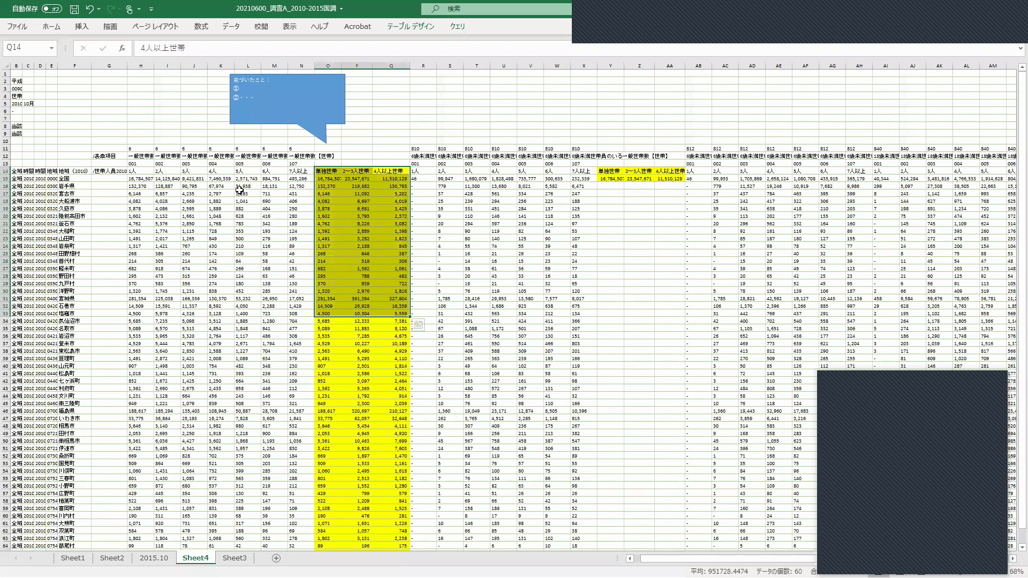
{"action": "left_click", "coordinate": [243, 87]}
{"action": "left_click", "coordinate": [418, 133]}
{"action": "left_click", "coordinate": [362, 156]}
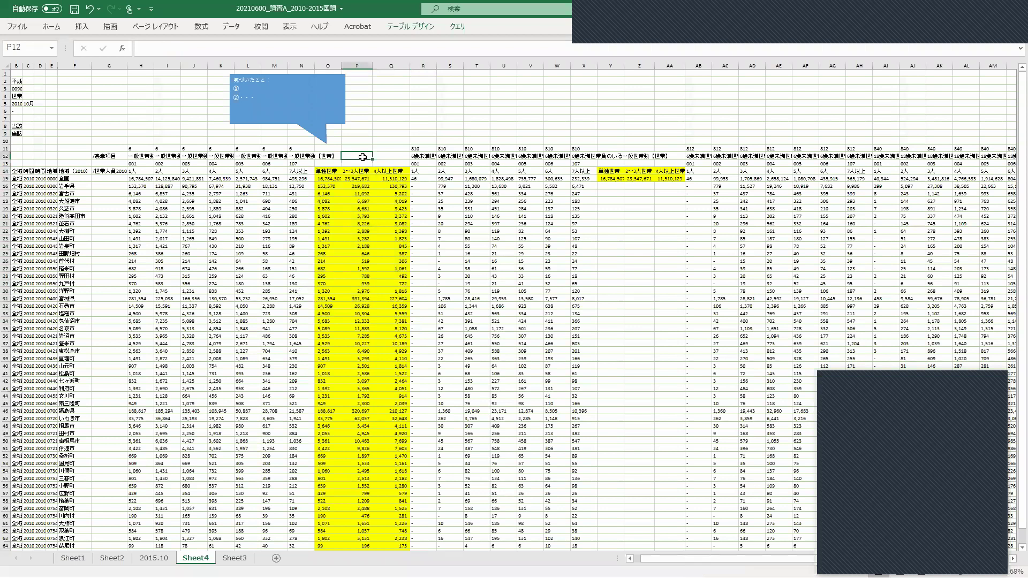
- Try clearing the data from column R onward and from rows 31 to 66
{"action": "left_click_drag", "start_coordinate": [422, 67], "coordinate": [1013, 78]}
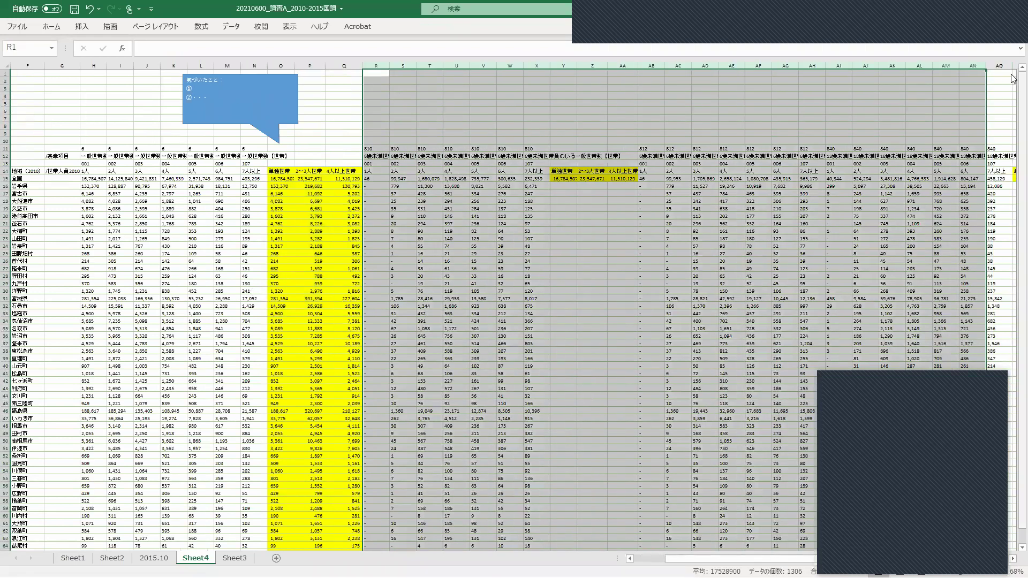
{"action": "key", "text": "Delete"}
{"action": "scroll", "coordinate": [584, 346], "scroll_direction": "left", "scroll_amount": 3}
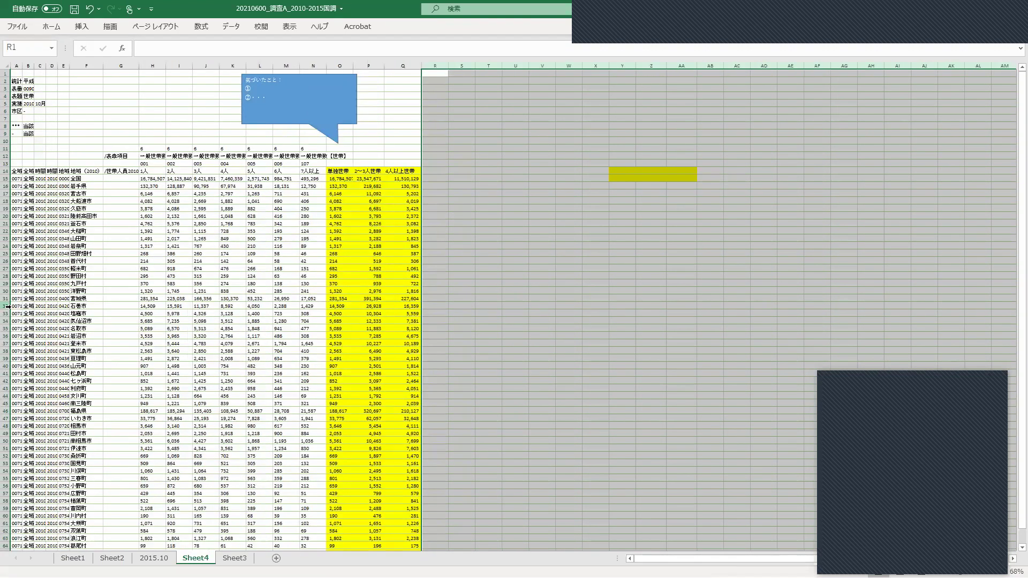
{"action": "left_click_drag", "start_coordinate": [8, 298], "coordinate": [7, 553]}
{"action": "key", "text": "Delete"}
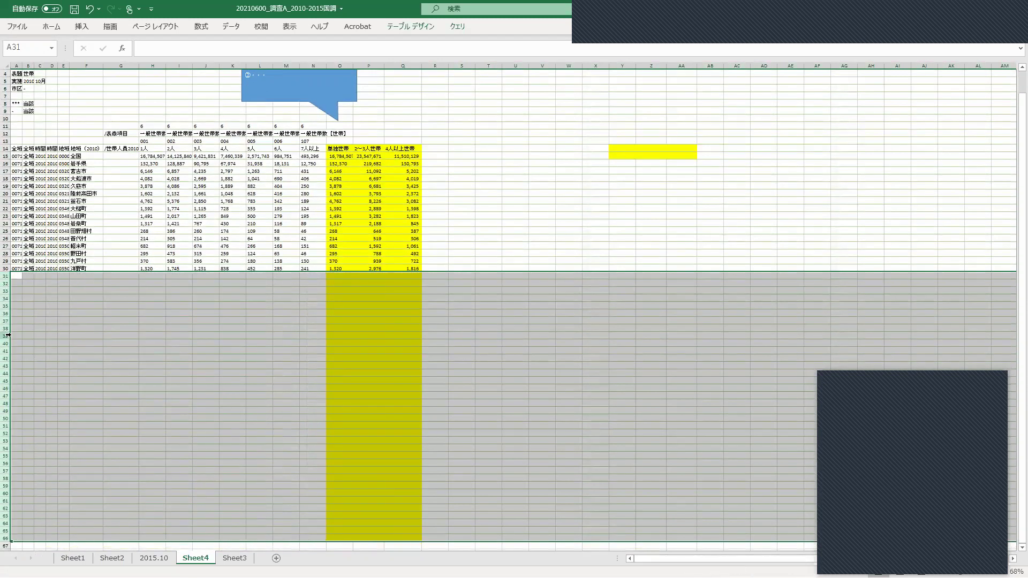
- Undo the clearing of the rows and columns on Sheet4
{"action": "scroll", "coordinate": [280, 192], "scroll_direction": "up", "scroll_amount": 1}
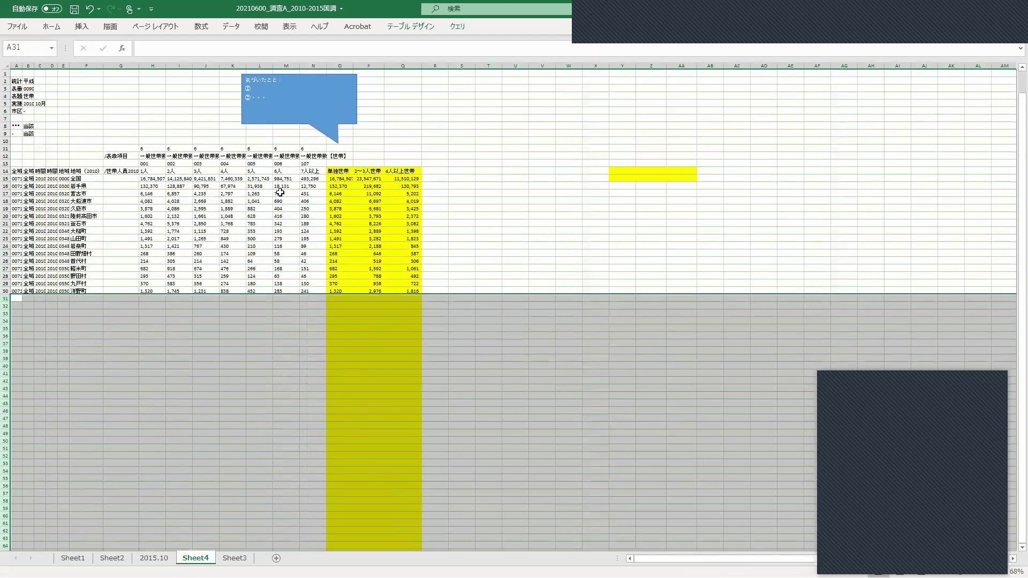
{"action": "key", "text": "ctrl+z"}
{"action": "key", "text": "ctrl+z"}
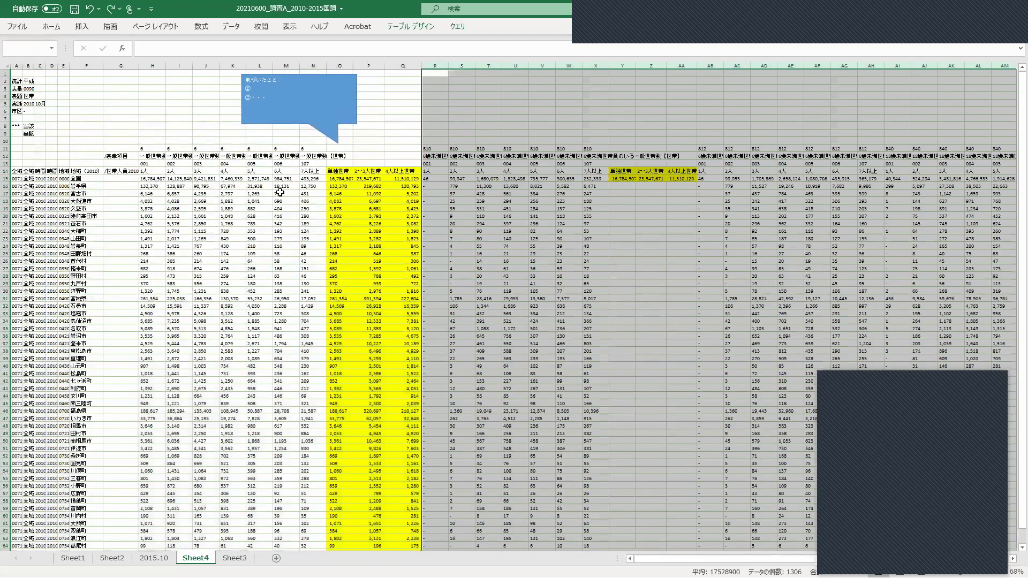
{"action": "key", "text": "ctrl+z"}
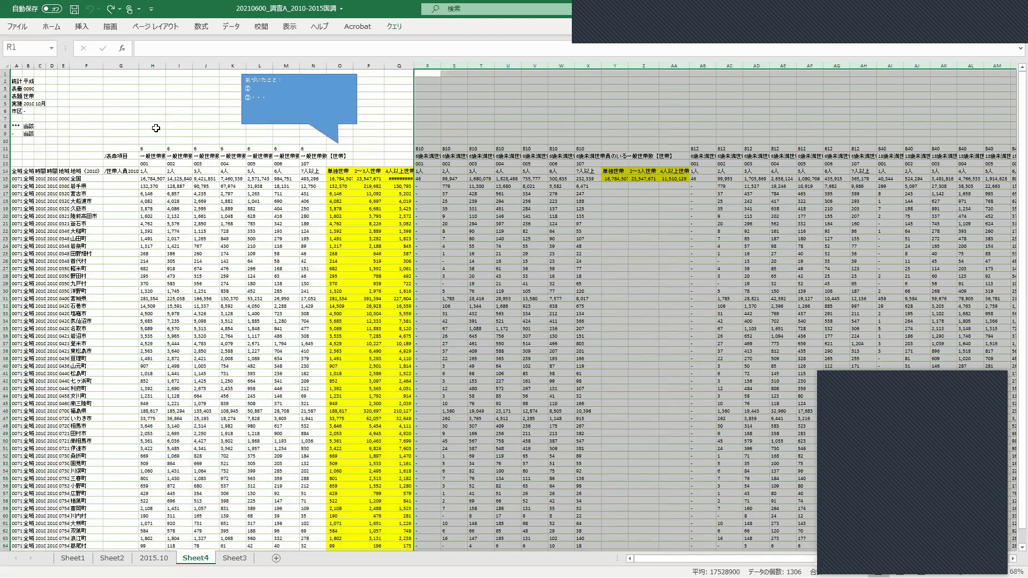
- Insert a 100% stacked bar chart from the 全国, 岩手県, 宮城県 and 福島県 names plus O14:Q15, O31:Q31 and O46:Q46
{"action": "mouse_move", "coordinate": [79, 179]}
{"action": "left_mouse_down"}
{"action": "mouse_move", "coordinate": [86, 210]}
{"action": "mouse_move", "coordinate": [98, 184]}
{"action": "left_mouse_up"}
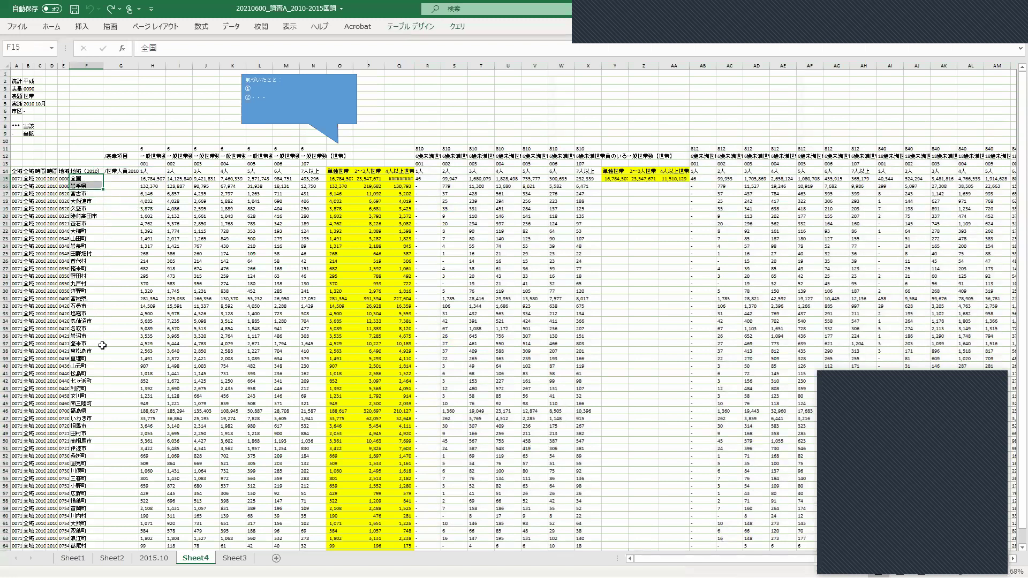
{"action": "left_click", "coordinate": [86, 299], "text": "ctrl"}
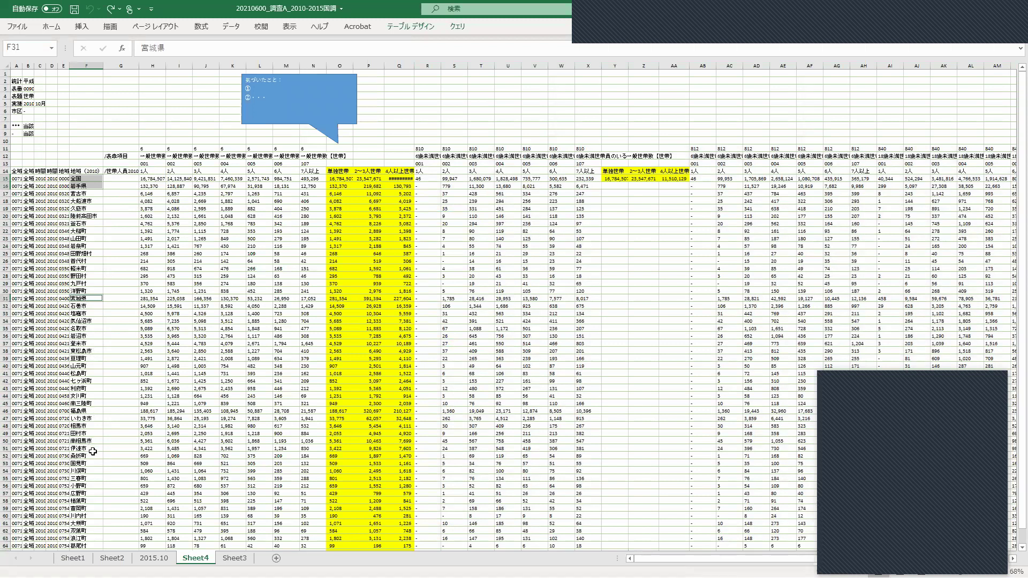
{"action": "left_click", "coordinate": [91, 409], "text": "ctrl"}
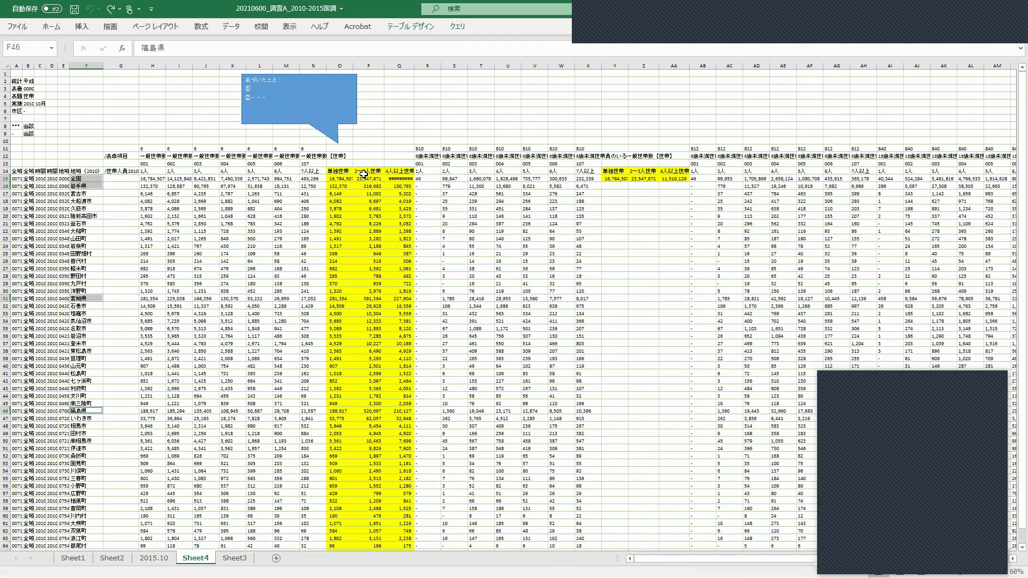
{"action": "left_click_drag", "start_coordinate": [338, 171], "coordinate": [404, 181]}
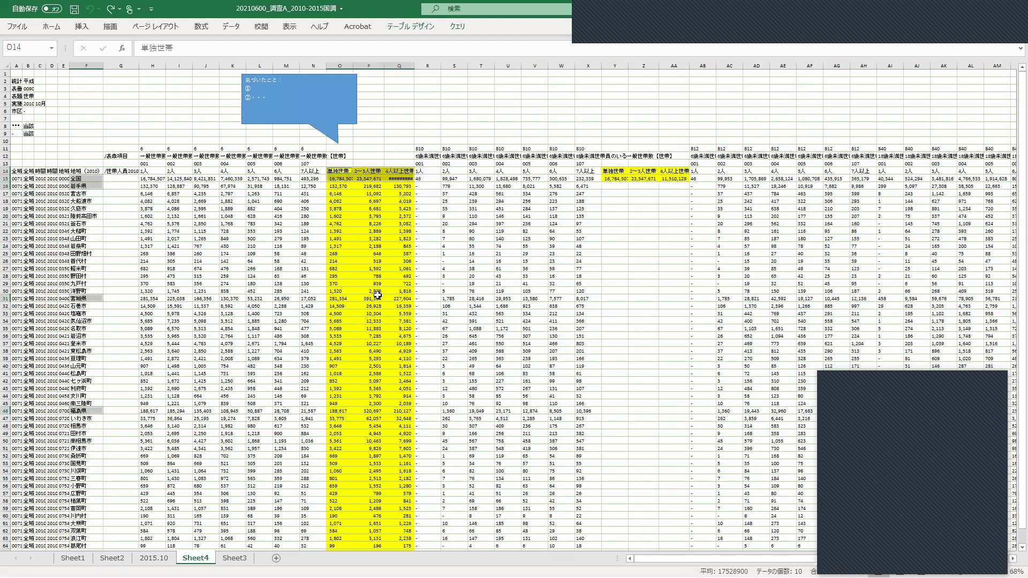
{"action": "left_click_drag", "start_coordinate": [341, 298], "coordinate": [394, 298], "text": "ctrl"}
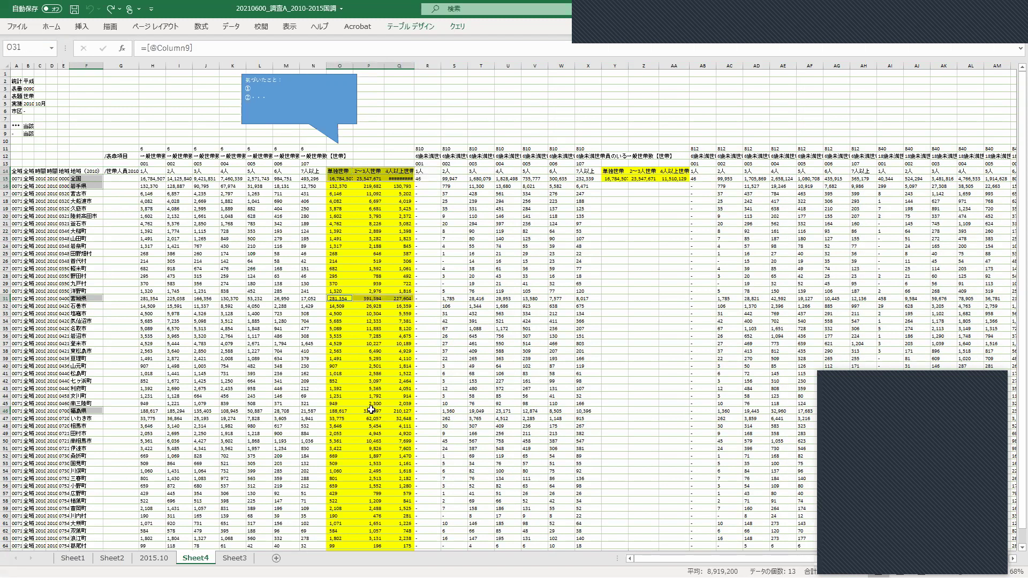
{"action": "left_click_drag", "start_coordinate": [342, 411], "coordinate": [401, 411], "text": "ctrl"}
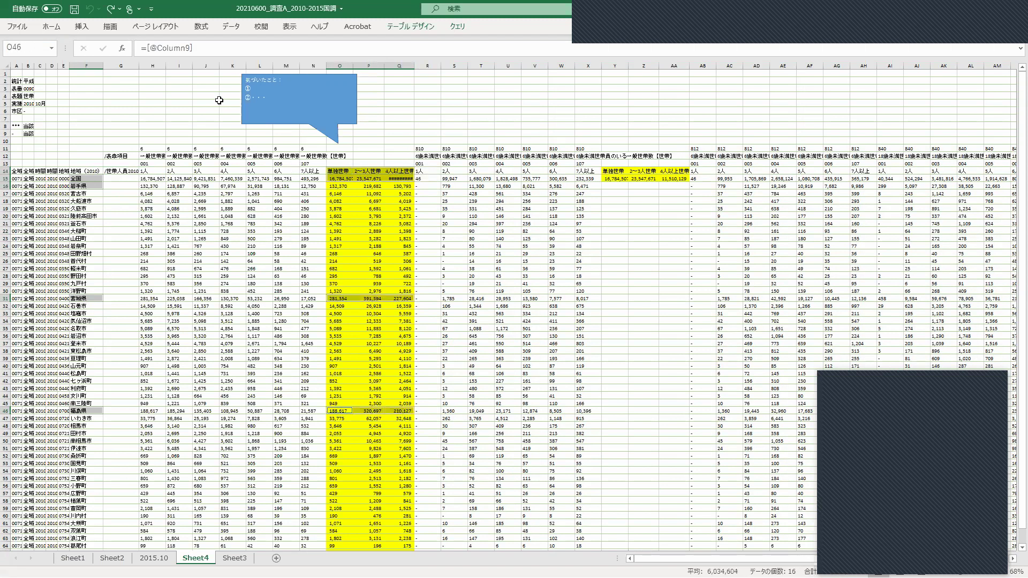
{"action": "left_click", "coordinate": [82, 27]}
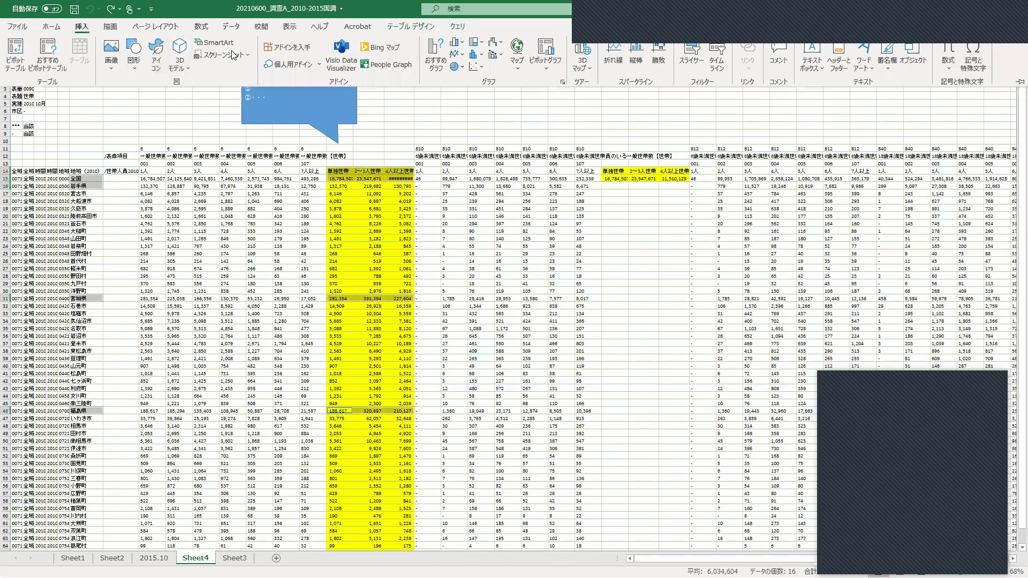
{"action": "left_click", "coordinate": [456, 42]}
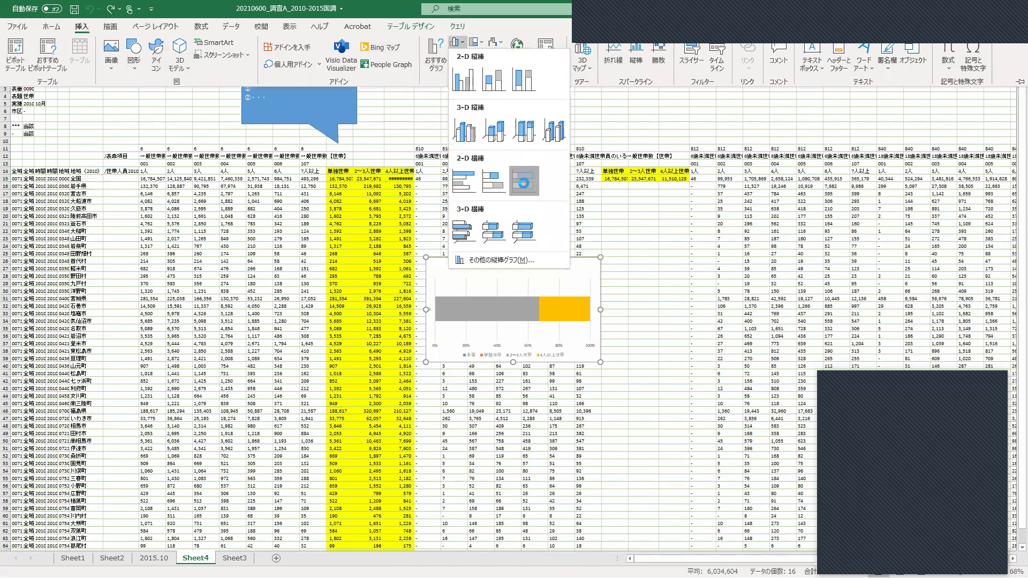
{"action": "left_click", "coordinate": [523, 180]}
{"action": "left_click", "coordinate": [426, 29]}
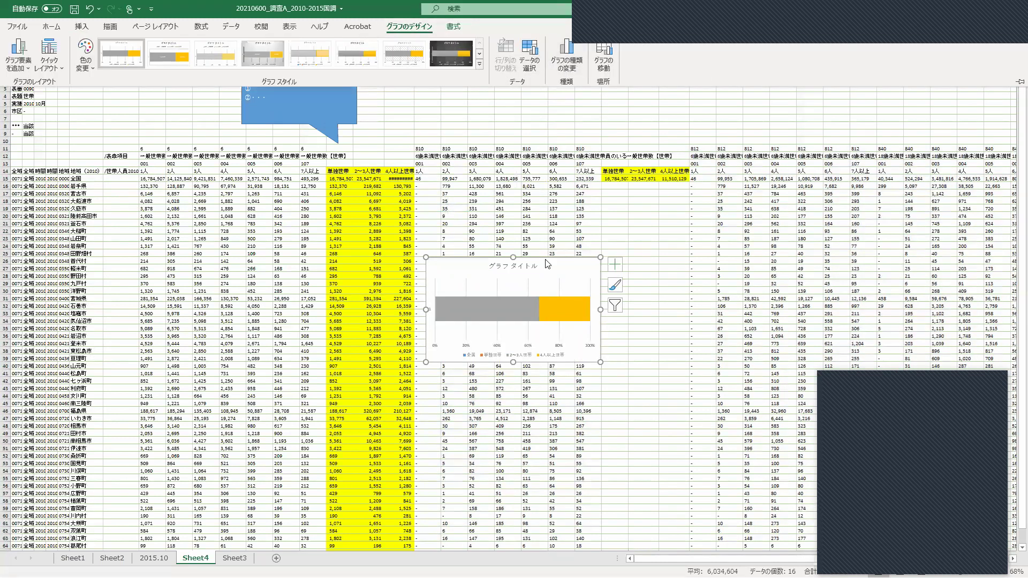
- Delete the 100% stacked bar chart just inserted
{"action": "left_click", "coordinate": [569, 270]}
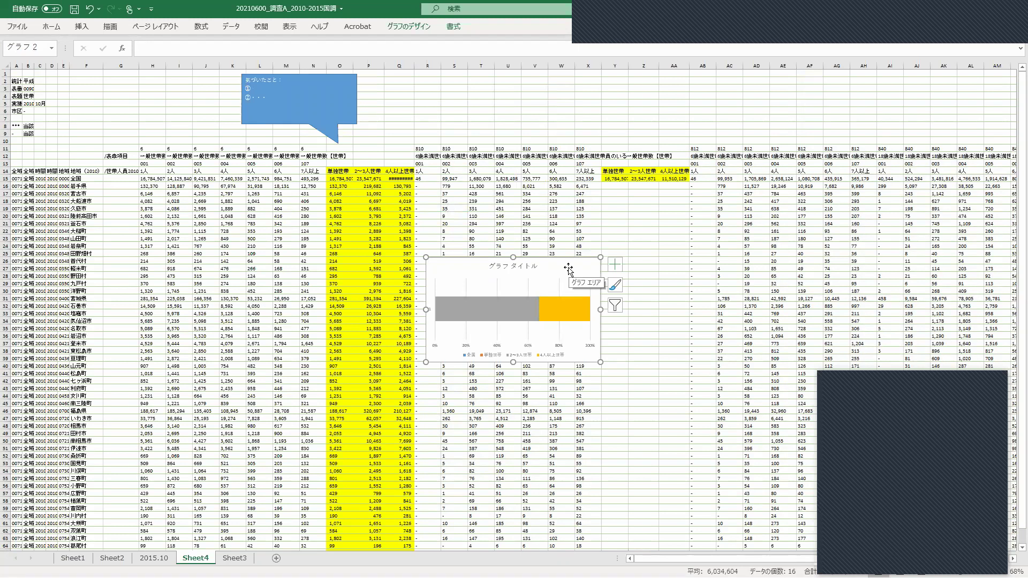
{"action": "key", "text": "Escape"}
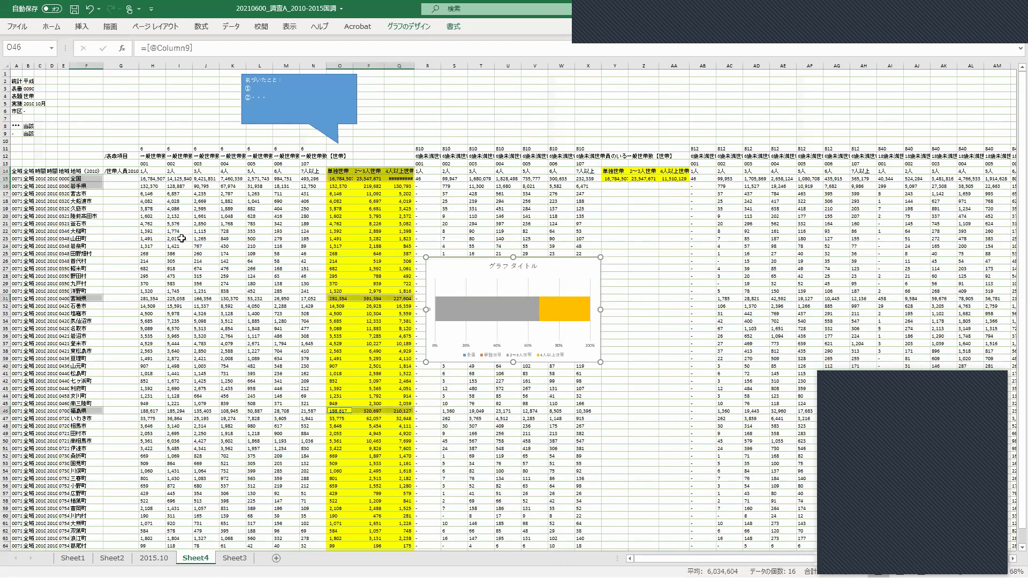
{"action": "key", "text": "Delete"}
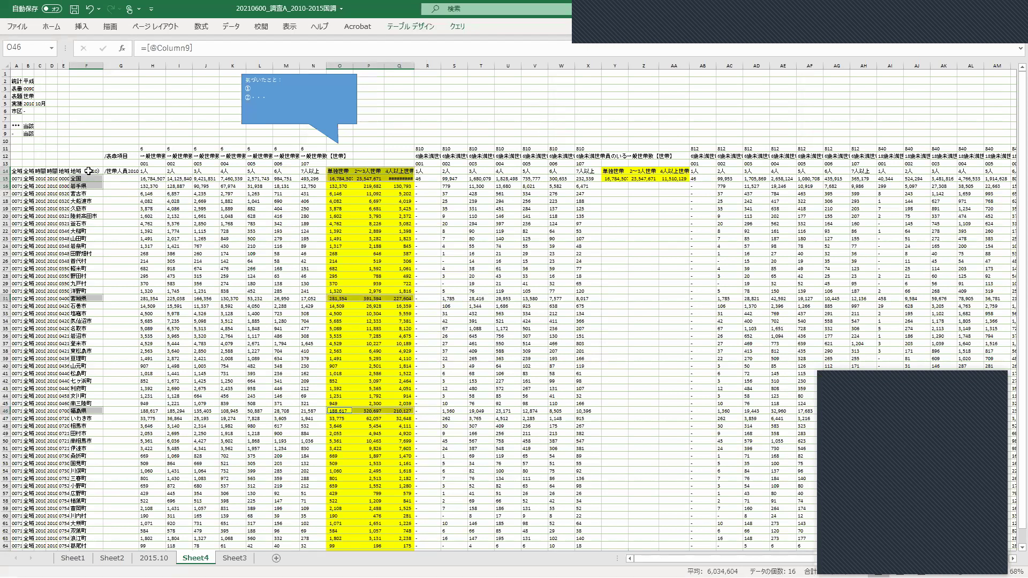
- Try another 100% stacked bar chart after adding 岩手県's values in O16:Q16 and the 地域（2010） heading to the selection
{"action": "left_click_drag", "start_coordinate": [339, 186], "coordinate": [399, 186], "text": "ctrl"}
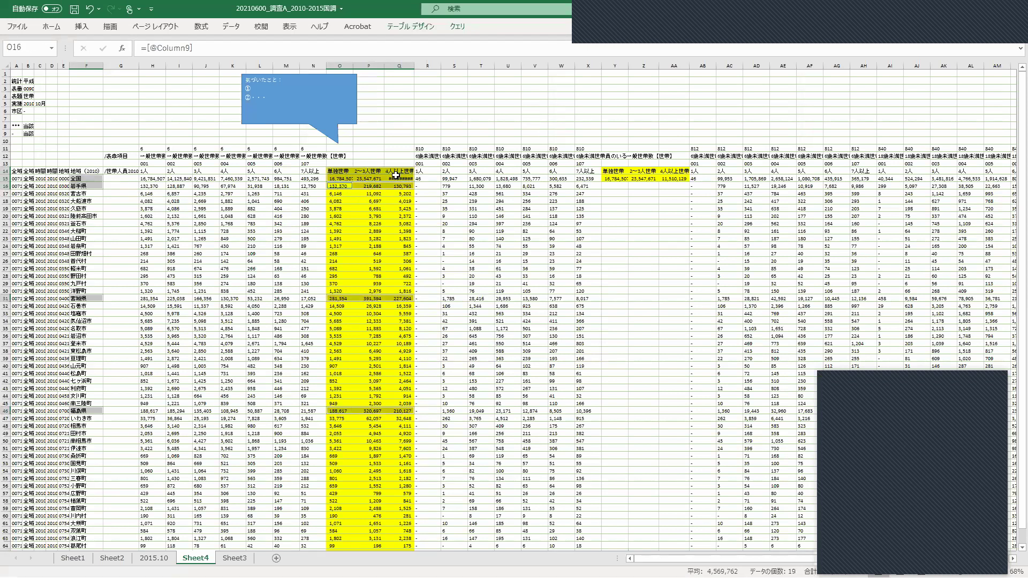
{"action": "left_click", "coordinate": [94, 171], "text": "ctrl"}
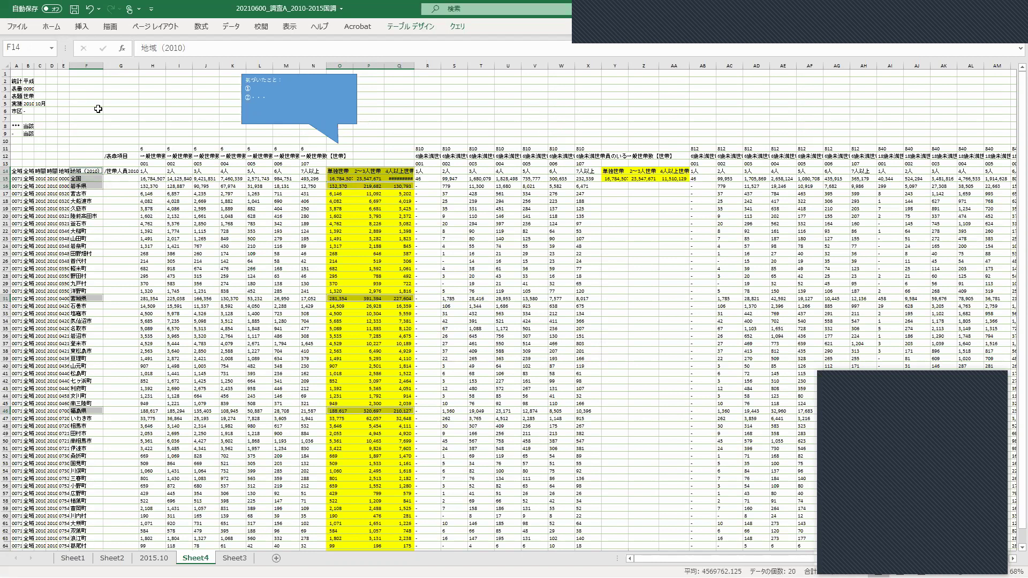
{"action": "left_click", "coordinate": [92, 27]}
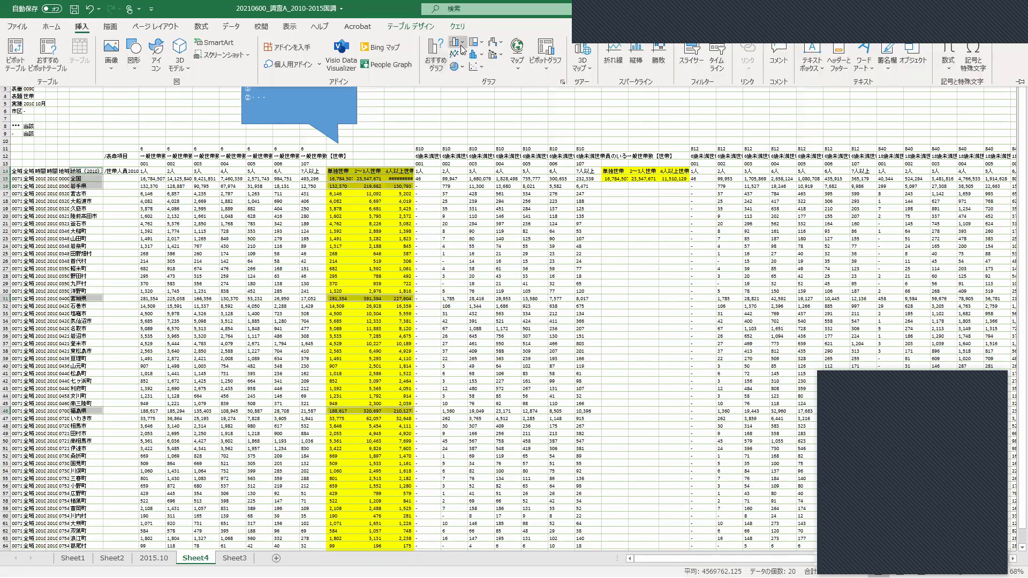
{"action": "left_click", "coordinate": [456, 42]}
{"action": "left_click", "coordinate": [526, 182]}
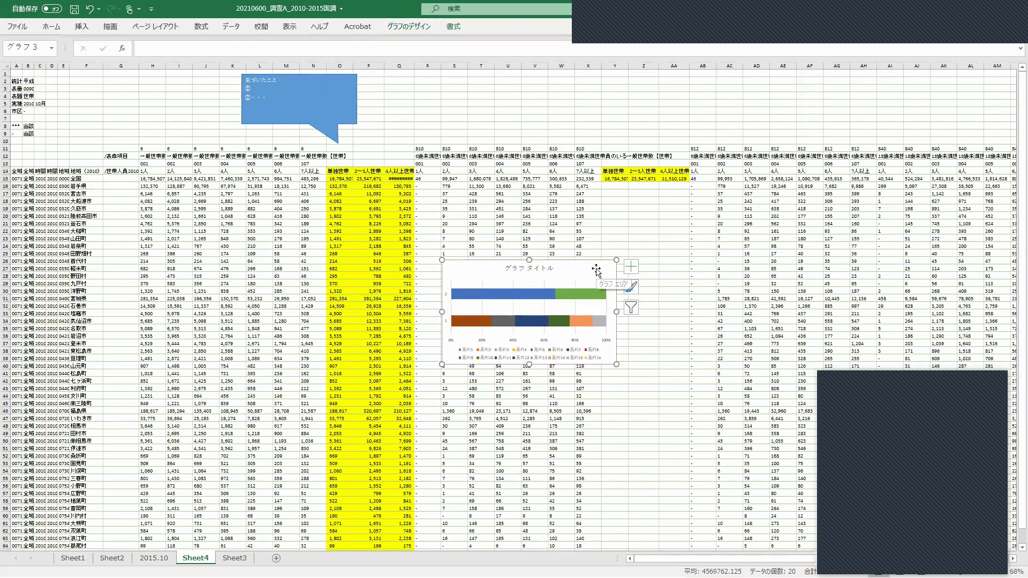
{"action": "key", "text": "ctrl+z"}
- Replace the trial chart with a 100% stacked bar chart from columns F and O:Q of rows 14, 16, 31 and 46
{"action": "left_click", "coordinate": [376, 201]}
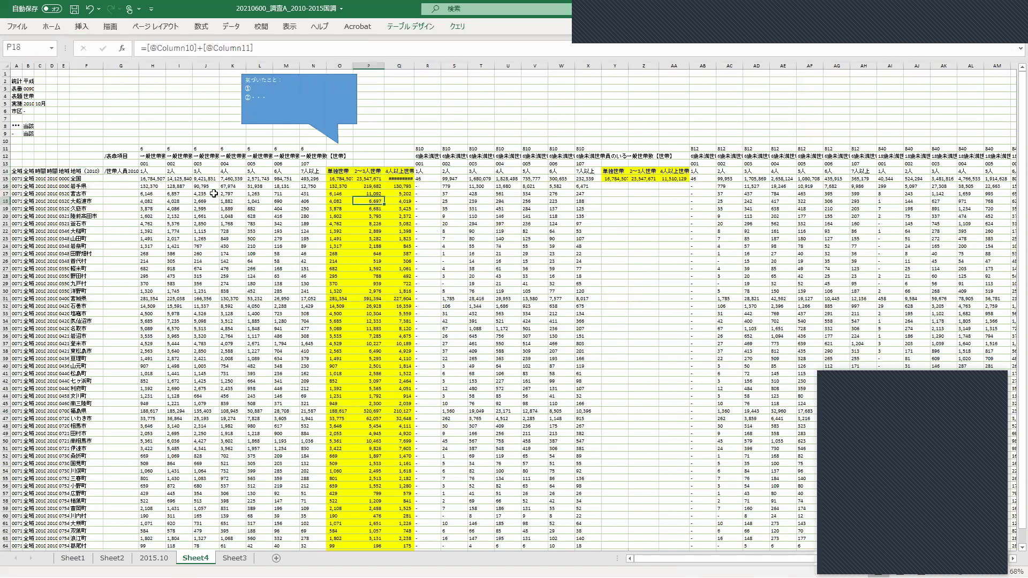
{"action": "left_click", "coordinate": [95, 185]}
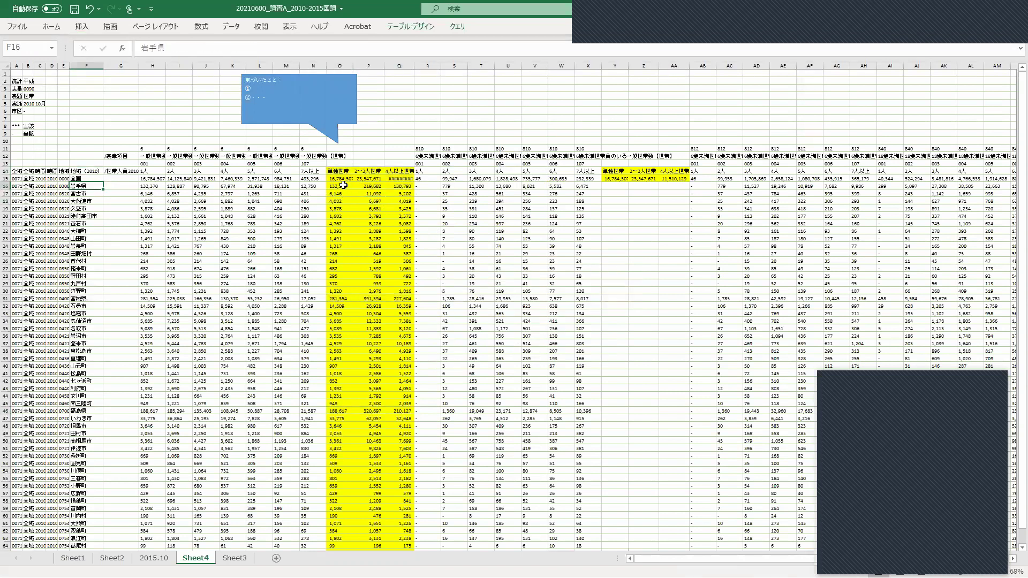
{"action": "left_click", "coordinate": [90, 171]}
{"action": "left_click_drag", "start_coordinate": [337, 172], "coordinate": [399, 171]}
{"action": "left_click", "coordinate": [86, 186]}
{"action": "left_click_drag", "start_coordinate": [337, 187], "coordinate": [391, 188]}
{"action": "left_click", "coordinate": [86, 300]}
{"action": "left_click_drag", "start_coordinate": [334, 300], "coordinate": [403, 299]}
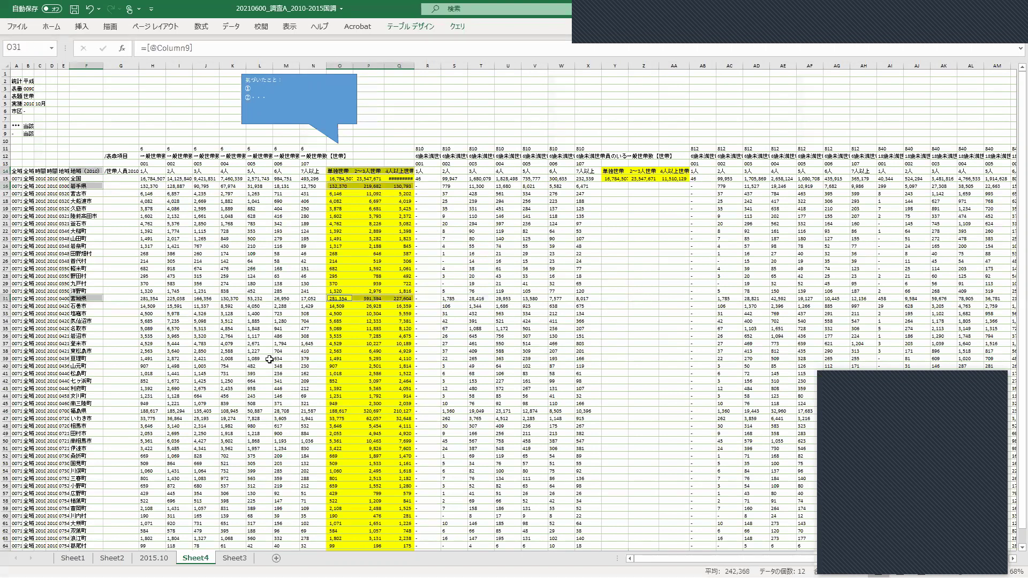
{"action": "left_click", "coordinate": [92, 410]}
{"action": "left_click_drag", "start_coordinate": [338, 411], "coordinate": [411, 411]}
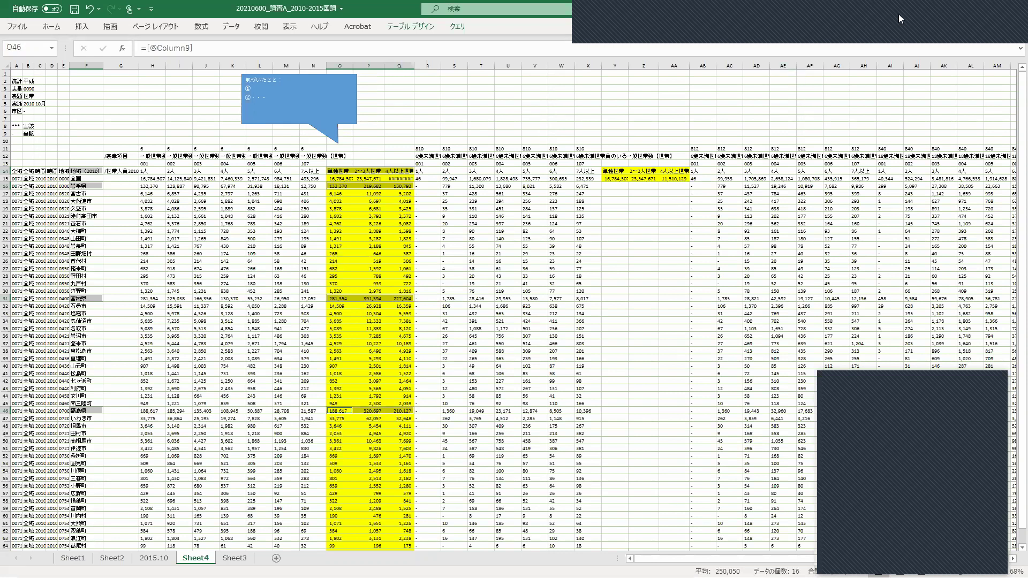
{"action": "left_click", "coordinate": [82, 27]}
{"action": "left_click", "coordinate": [454, 44]}
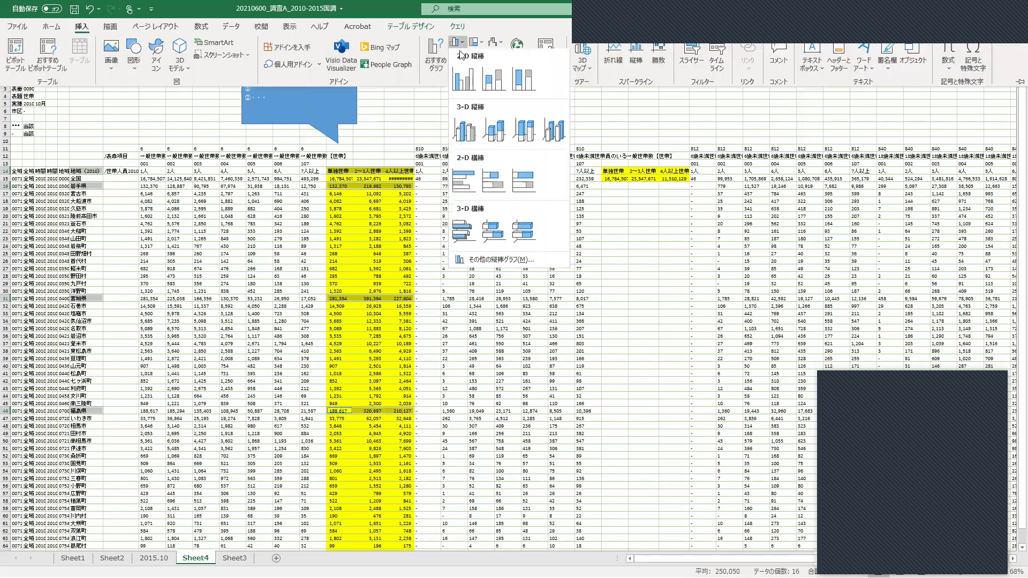
{"action": "left_click", "coordinate": [524, 180]}
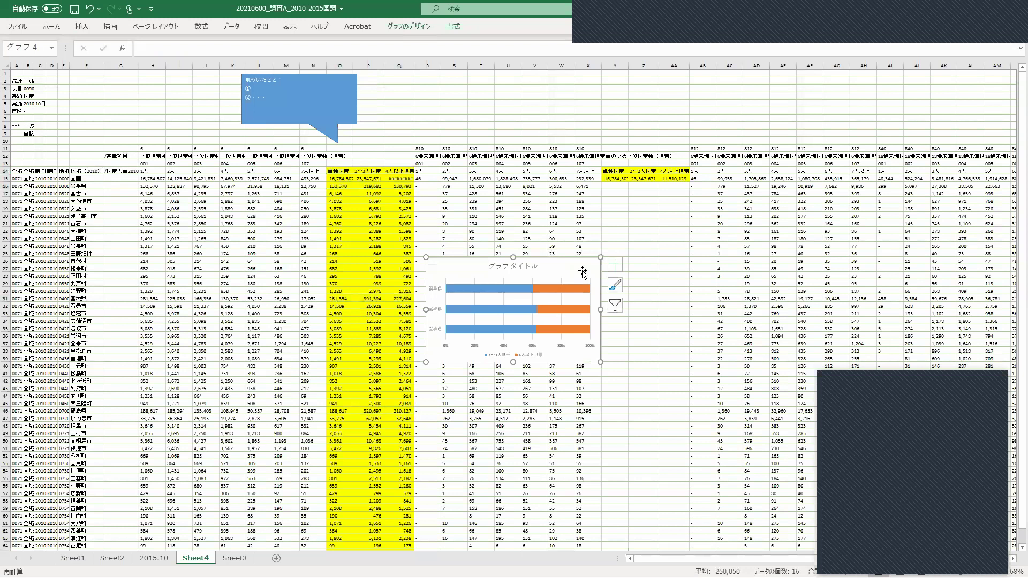
- Enlarge the new chart beside the yellow columns and increase its text size to 24 pt
{"action": "left_click_drag", "start_coordinate": [599, 362], "coordinate": [851, 508]}
{"action": "left_click_drag", "start_coordinate": [701, 265], "coordinate": [701, 199]}
{"action": "left_click", "coordinate": [51, 26]}
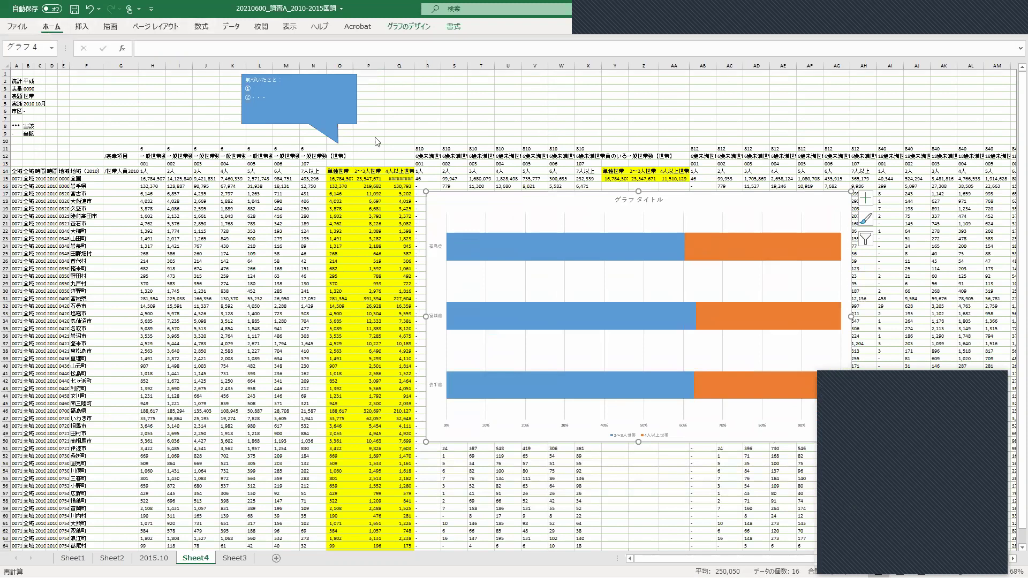
{"action": "left_click", "coordinate": [206, 47]}
{"action": "left_click", "coordinate": [206, 47]}
{"action": "left_click", "coordinate": [206, 47]}
{"action": "left_click", "coordinate": [206, 47]}
{"action": "left_click", "coordinate": [206, 46]}
{"action": "left_click", "coordinate": [206, 46]}
{"action": "left_click", "coordinate": [206, 46]}
{"action": "left_click", "coordinate": [206, 46]}
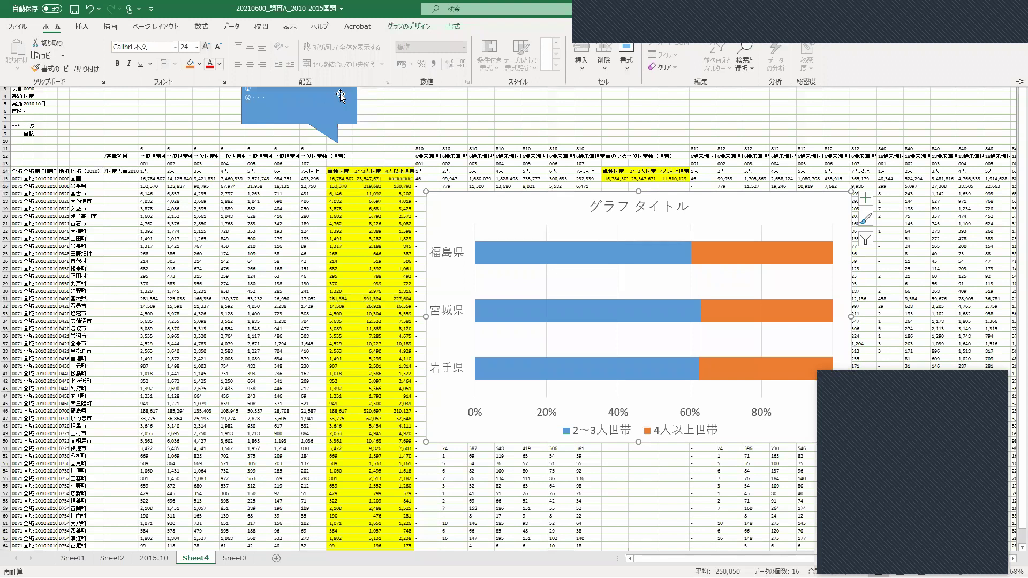
- Open the chart area's formatting options and move the chart up beside the blue callout
{"action": "left_click", "coordinate": [460, 198]}
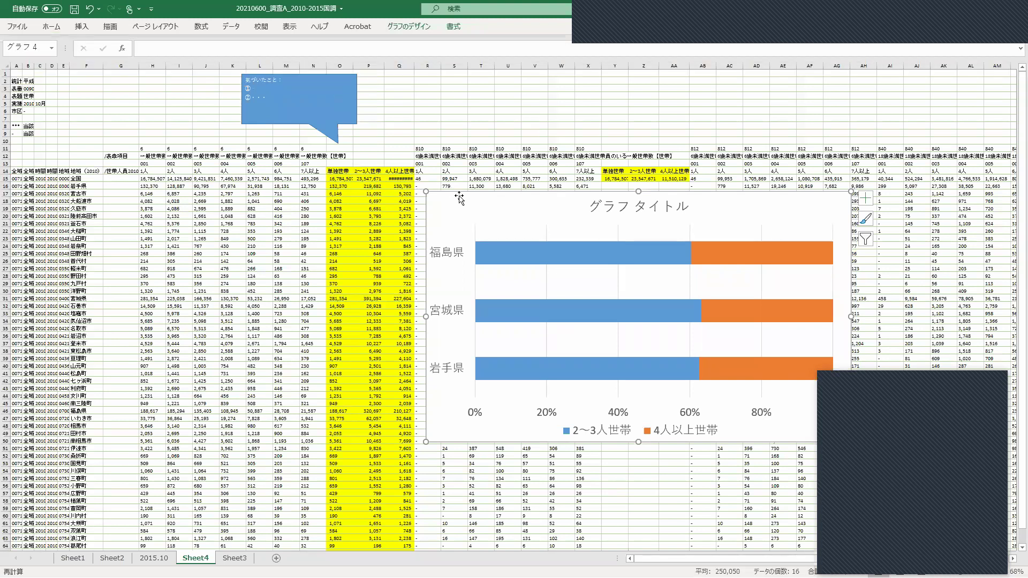
{"action": "double_click", "coordinate": [457, 202]}
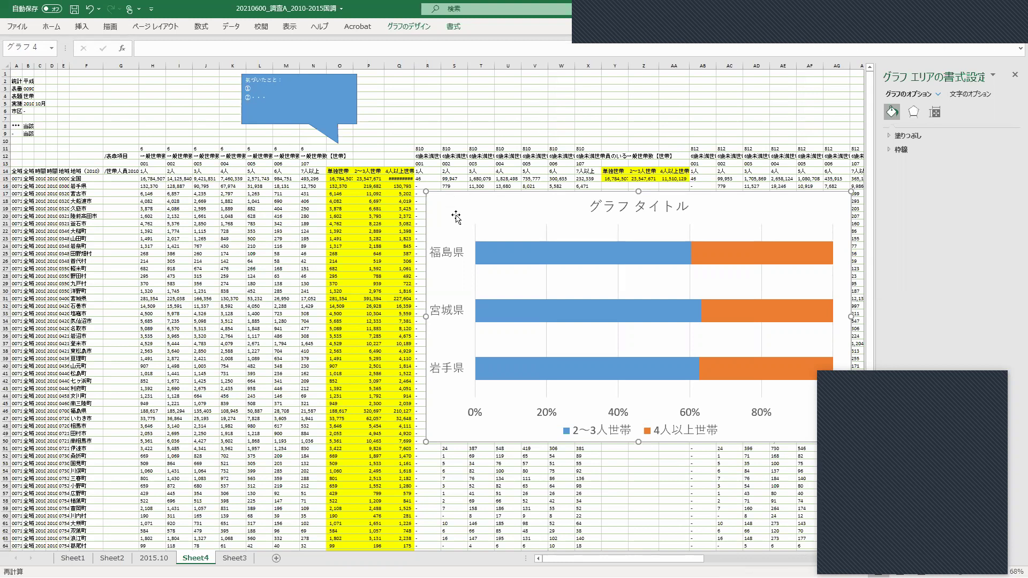
{"action": "left_click", "coordinate": [288, 88]}
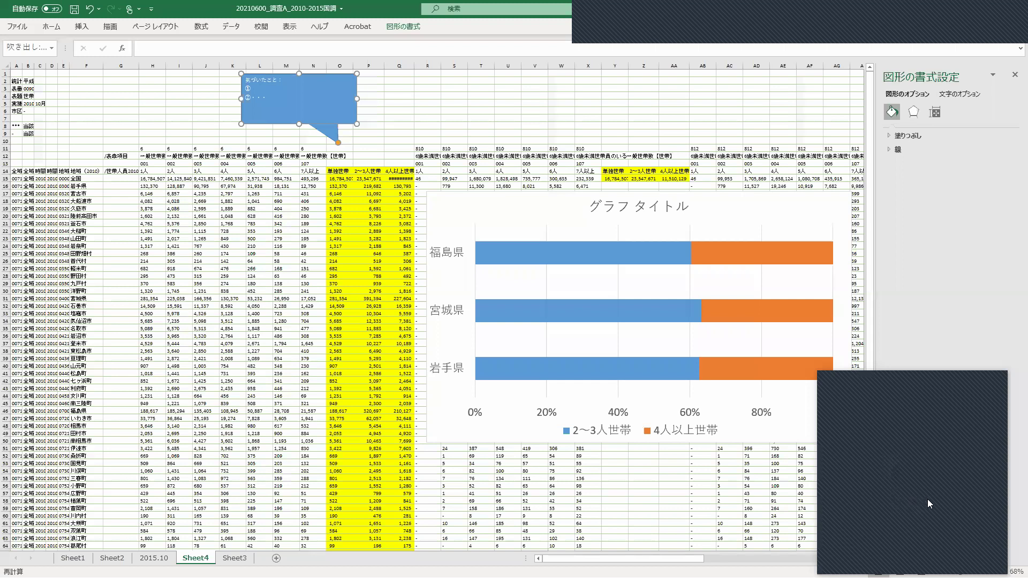
{"action": "left_click", "coordinate": [830, 436]}
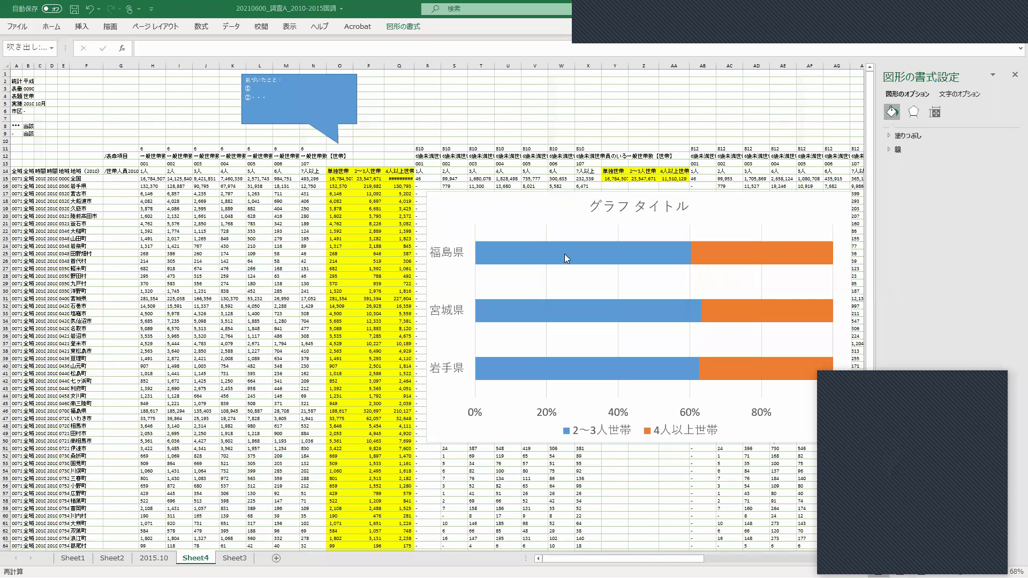
{"action": "left_click", "coordinate": [541, 218]}
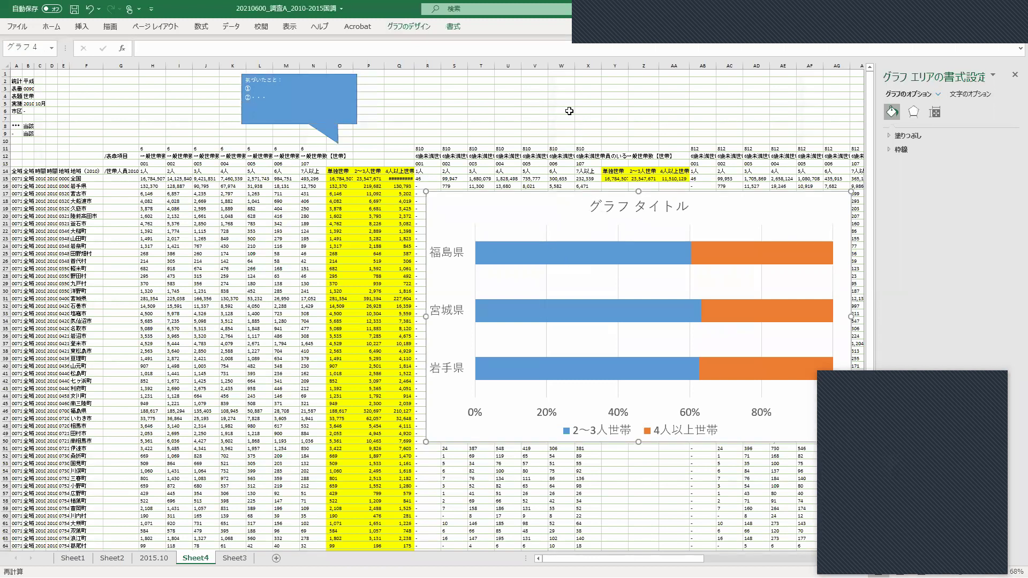
{"action": "left_click_drag", "start_coordinate": [508, 188], "coordinate": [447, 123]}
{"action": "left_click", "coordinate": [371, 135]}
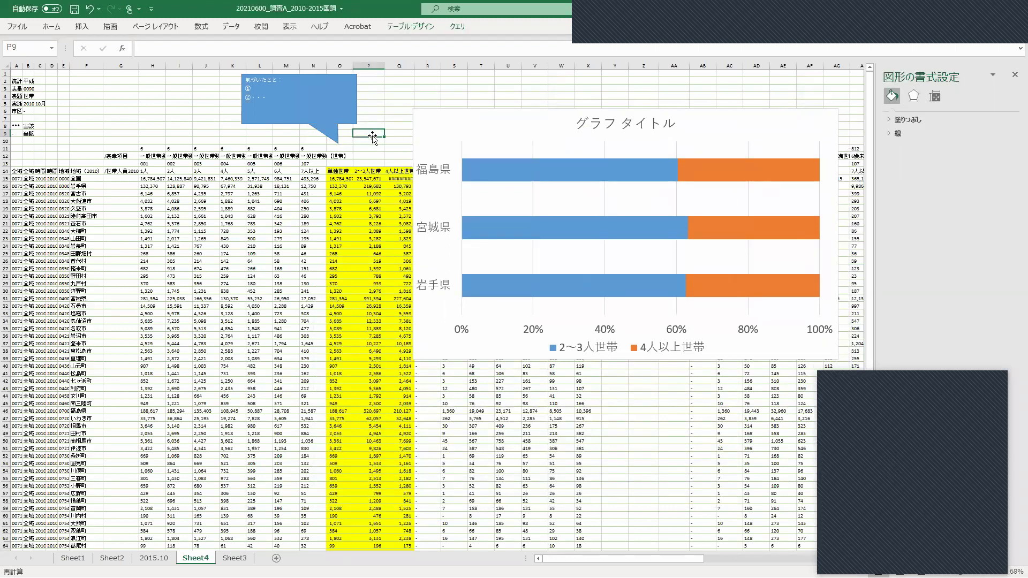
- Restore the workbook window to its smaller size, close the shape formatting options and reposition the window over the desktop
{"action": "double_click", "coordinate": [396, 12]}
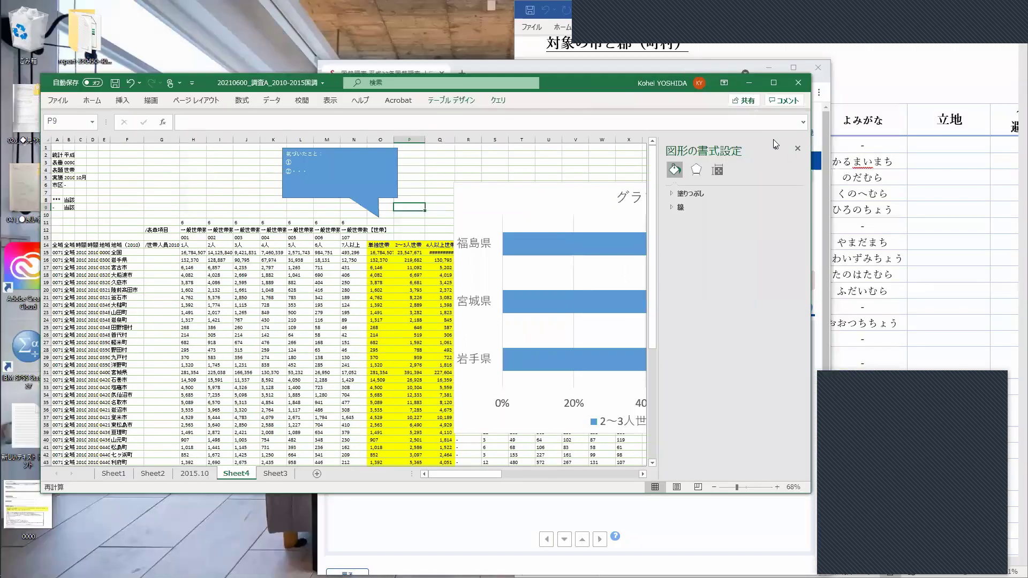
{"action": "left_click", "coordinate": [798, 149]}
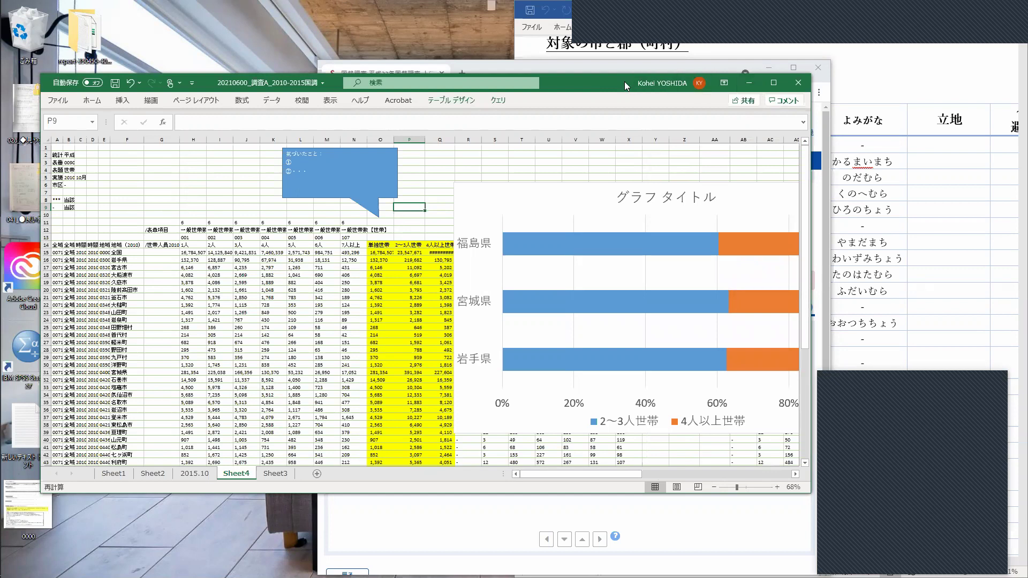
{"action": "left_click_drag", "start_coordinate": [734, 88], "coordinate": [810, 129]}
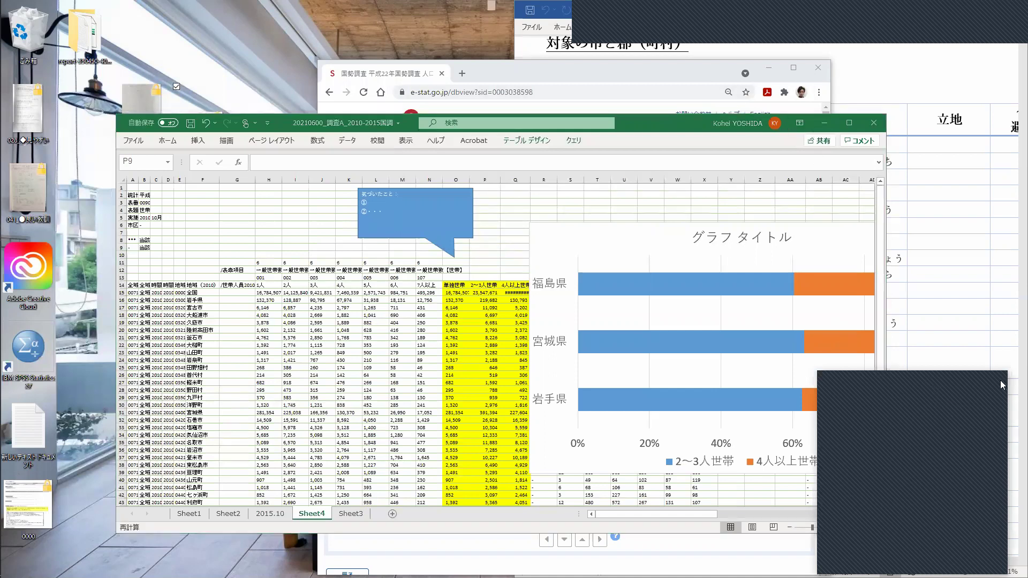
{"action": "left_click_drag", "start_coordinate": [683, 131], "coordinate": [699, 143]}
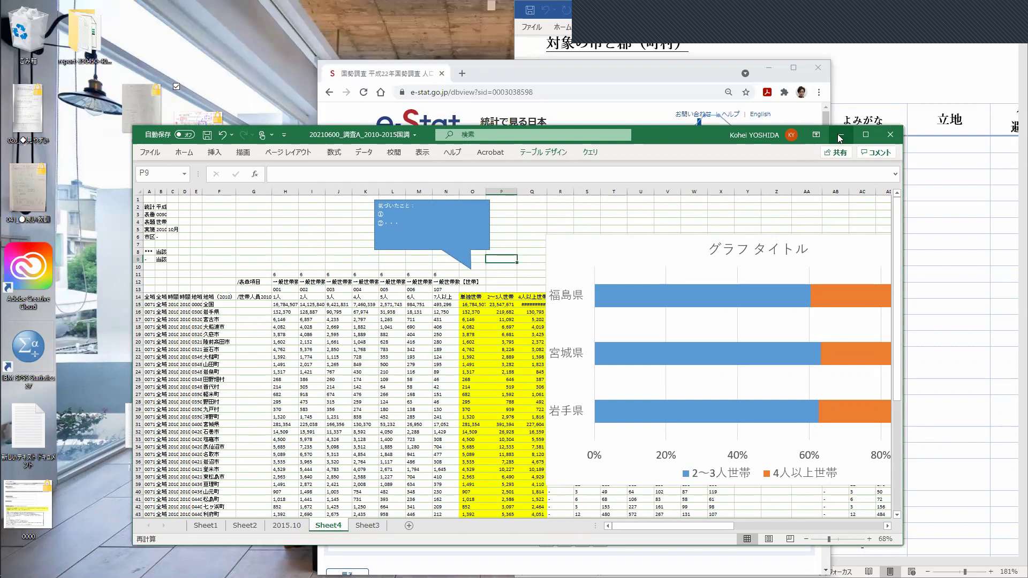
{"action": "left_click", "coordinate": [955, 36]}
{"action": "left_click_drag", "start_coordinate": [949, 37], "coordinate": [900, 426]}
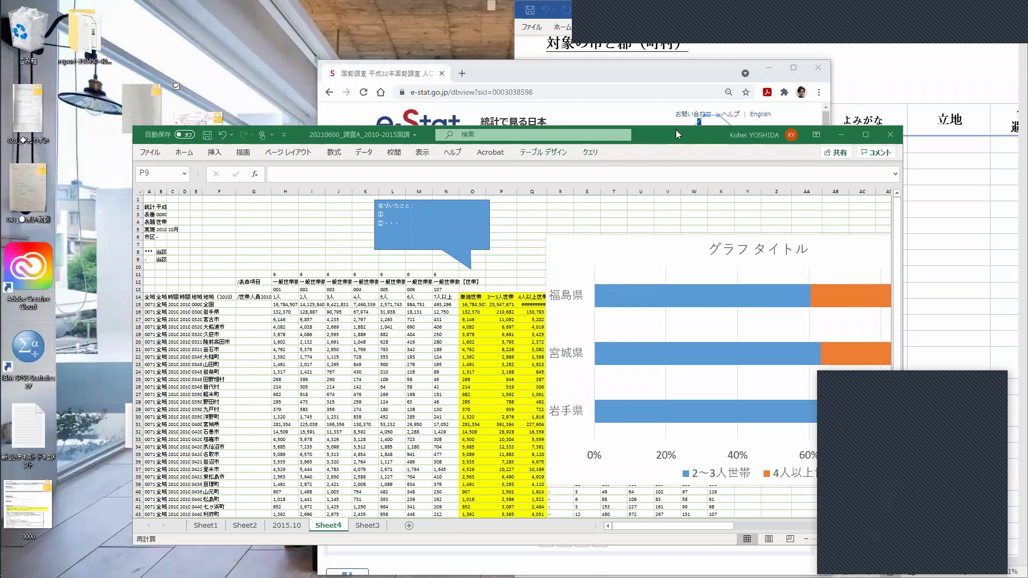
- Minimize the workbook and the e-Stat browser window, leaving the Word table of target municipalities open
{"action": "left_click", "coordinate": [841, 135]}
{"action": "left_click", "coordinate": [769, 75]}
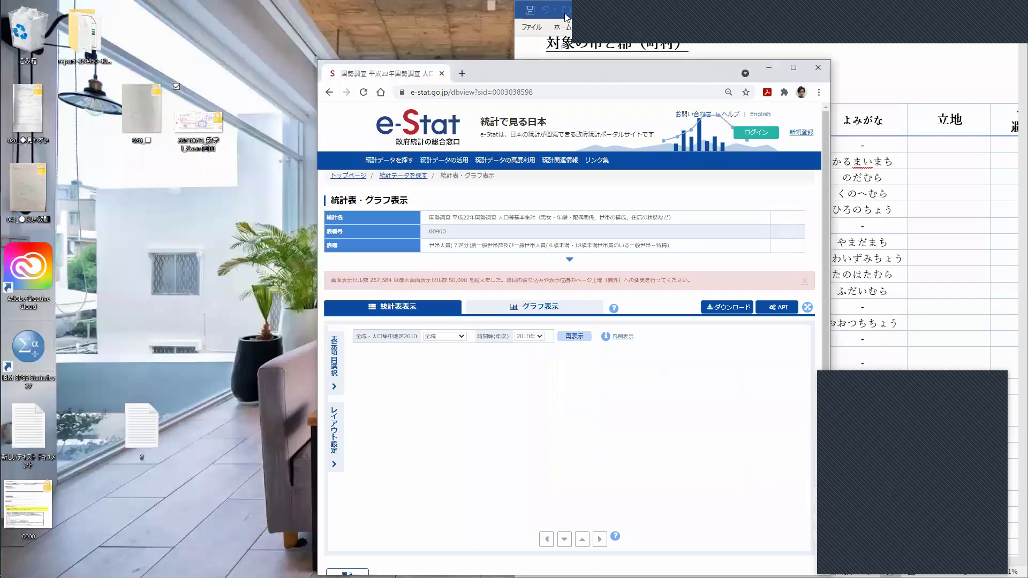
{"action": "mouse_move", "coordinate": [4, 138]}
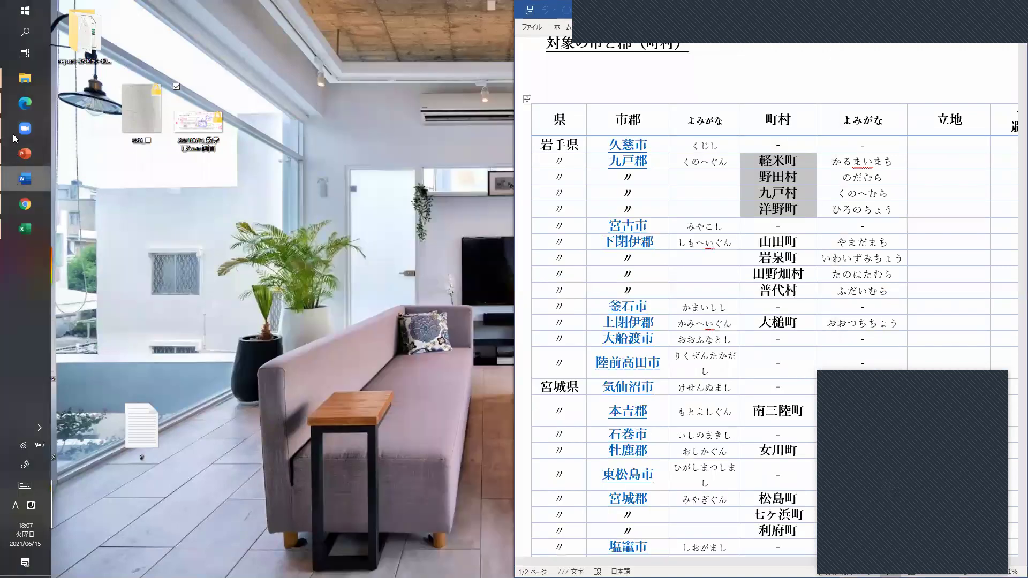